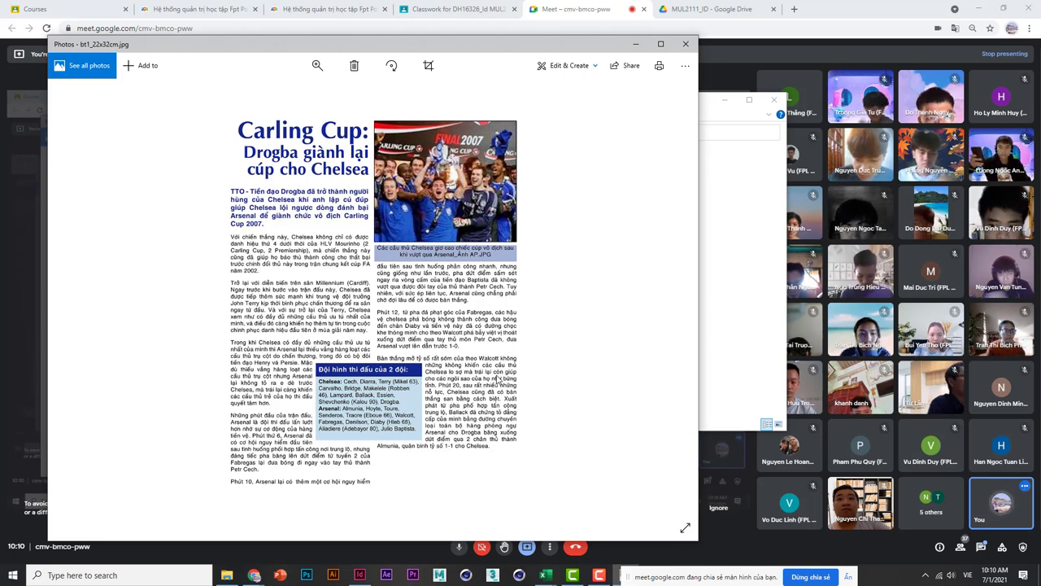
# Step: Open the Sources folder of bt1_Chelsea and look through the Carling Cup and Doi hinh thi dau Word documents
pyautogui.hotkey('alt', 'F4')
pyautogui.doubleClick(296, 170)
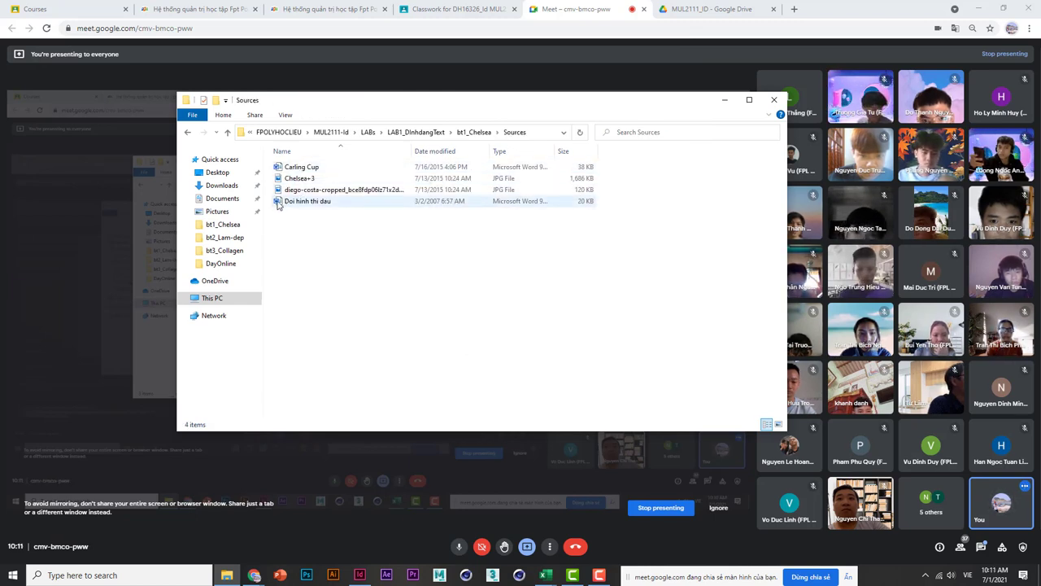
pyautogui.click(282, 169)
pyautogui.doubleClick(281, 169)
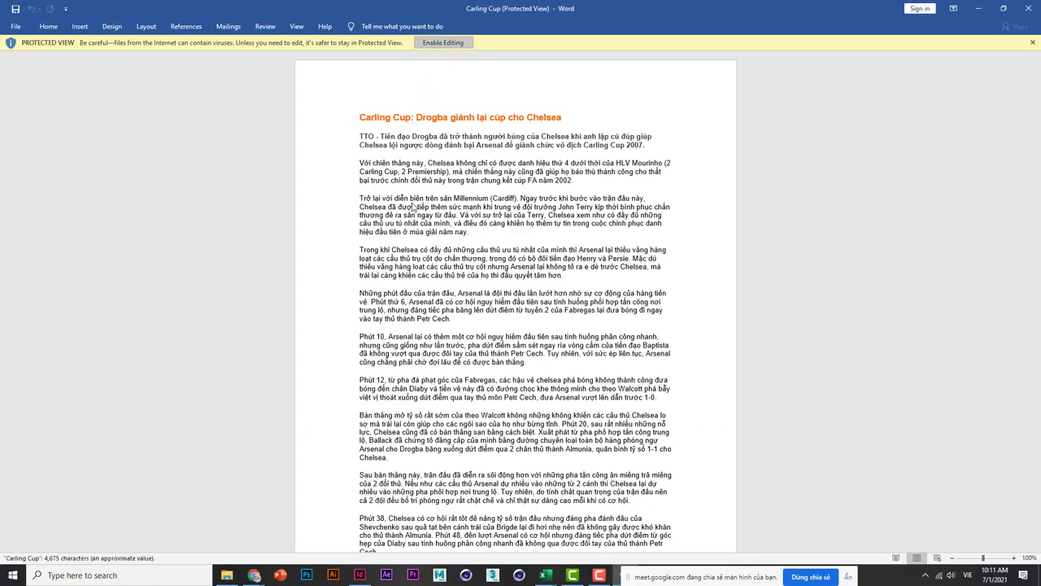
pyautogui.click(443, 42)
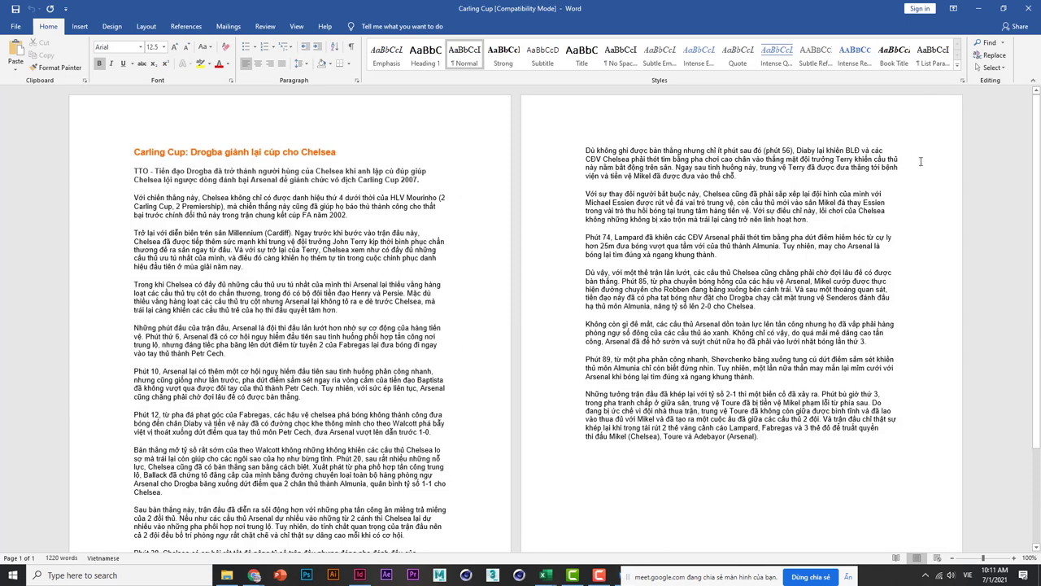
pyautogui.click(1027, 10)
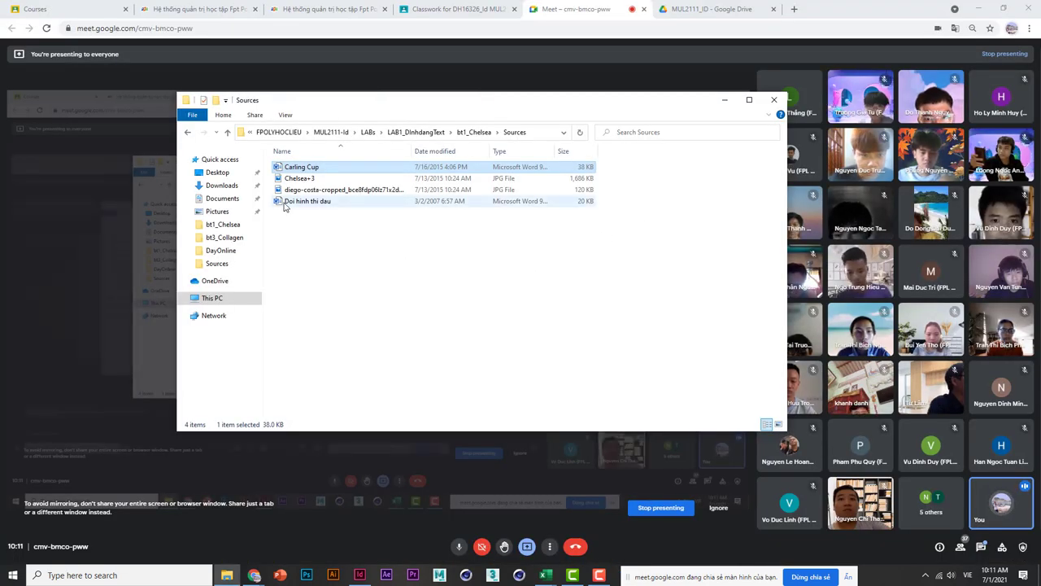
pyautogui.doubleClick(287, 203)
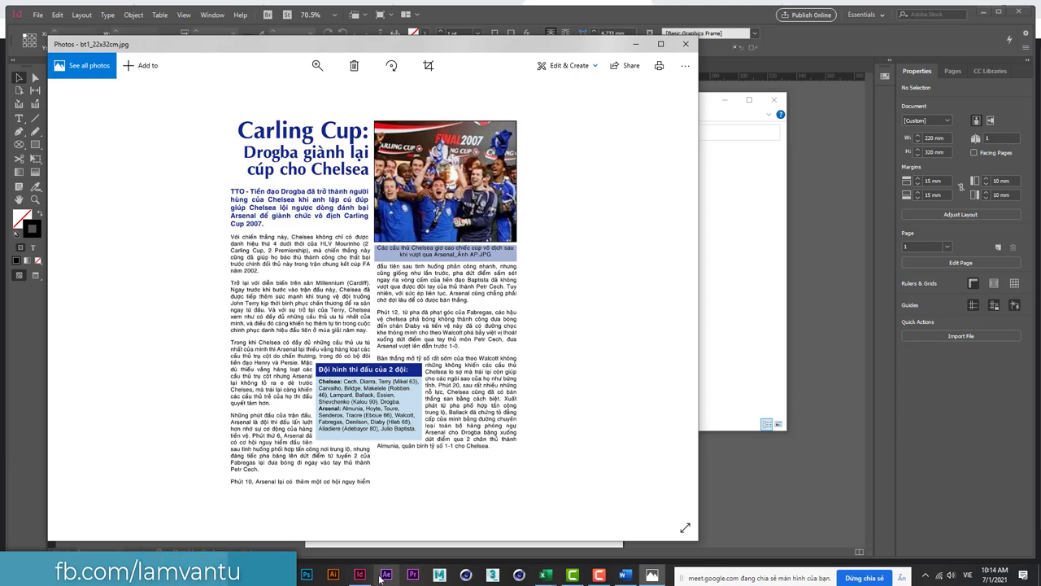
# Step: Switch to InDesign and start a new document with millimetres as its units
pyautogui.click(366, 575)
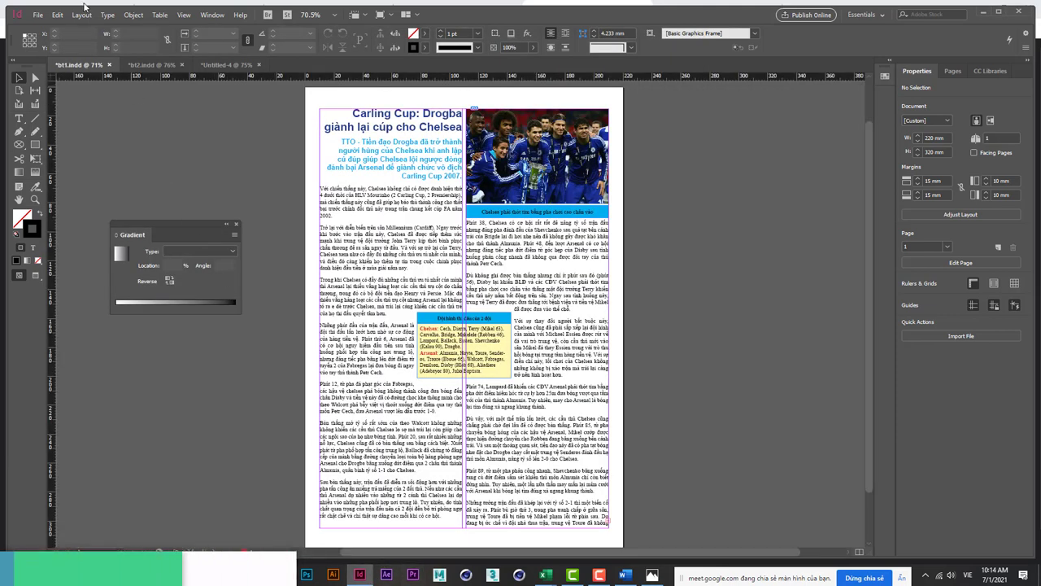
pyautogui.click(41, 17)
pyautogui.moveTo(49, 27)
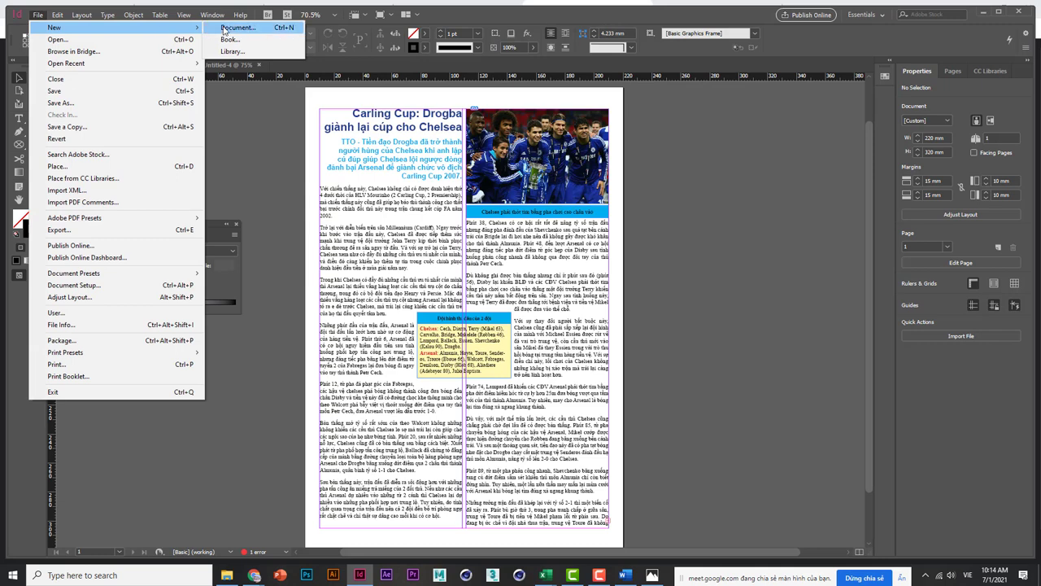
pyautogui.click(236, 27)
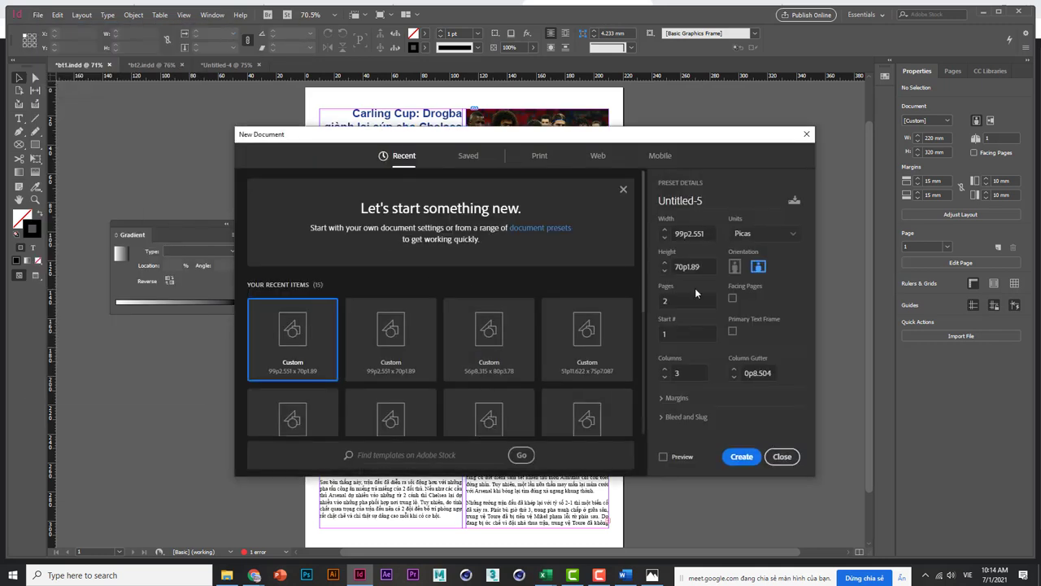
pyautogui.click(778, 233)
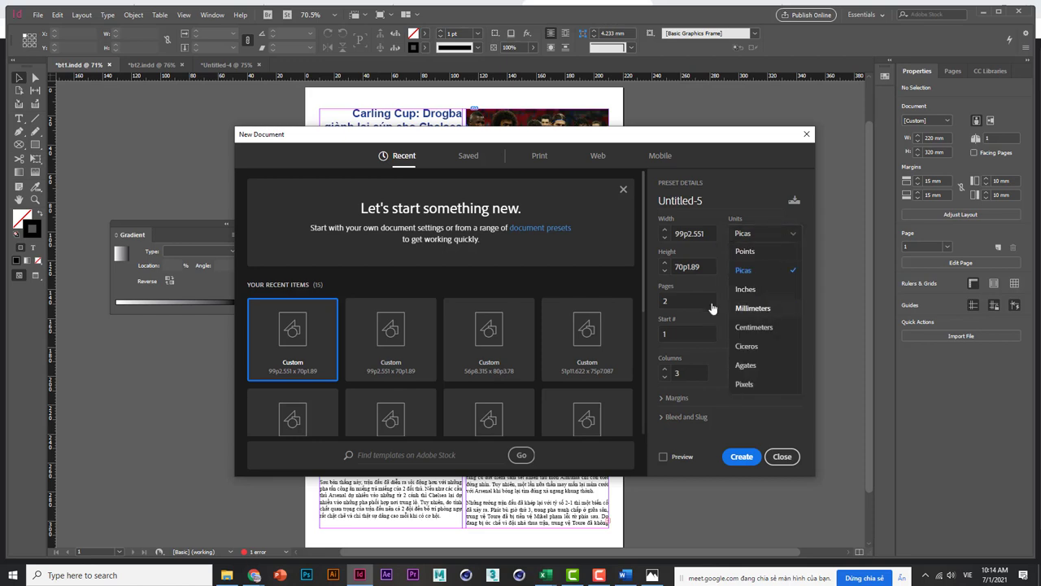
pyautogui.click(753, 308)
# Step: Set the new document's page size to 220 mm wide and 320 mm high
pyautogui.click(687, 234)
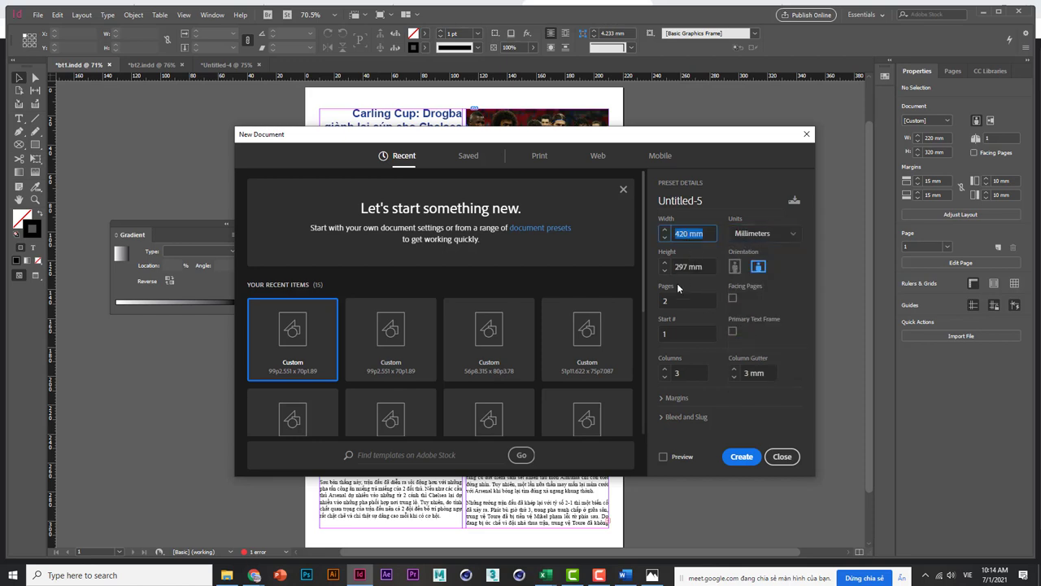
pyautogui.write('220')
pyautogui.press('Tab')
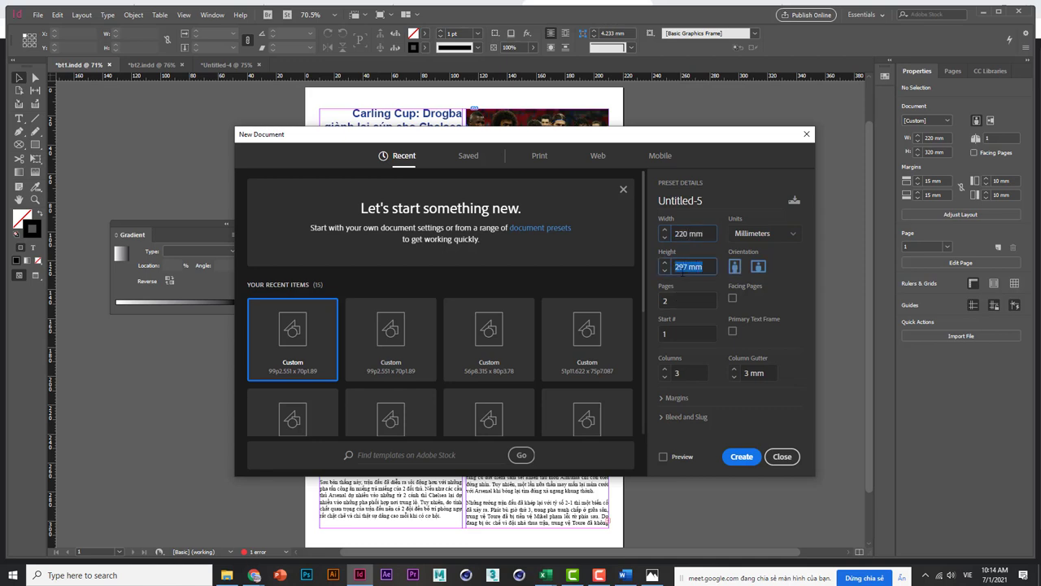
pyautogui.write('32')
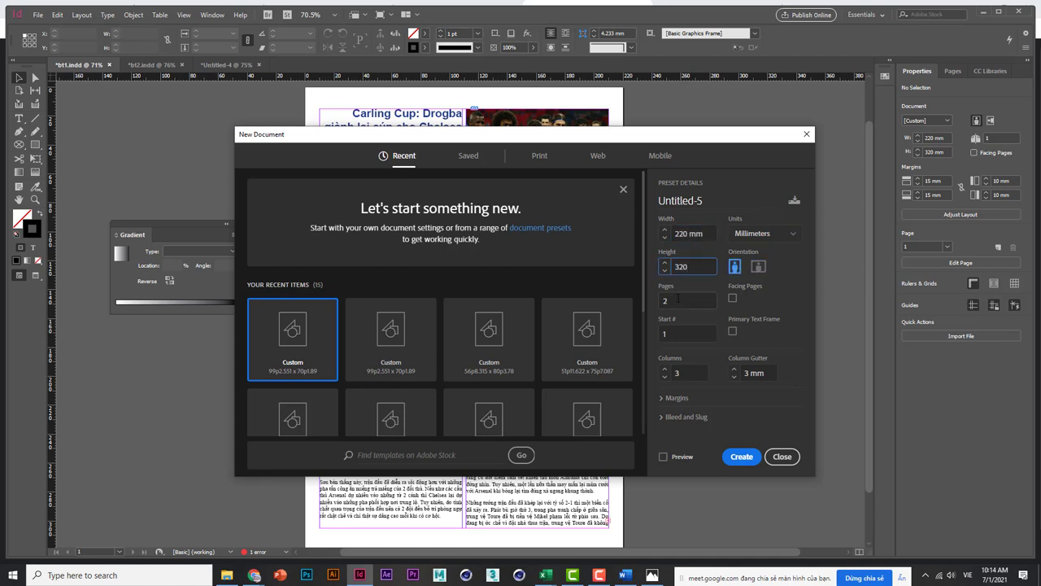
pyautogui.write('0')
pyautogui.press('Tab')
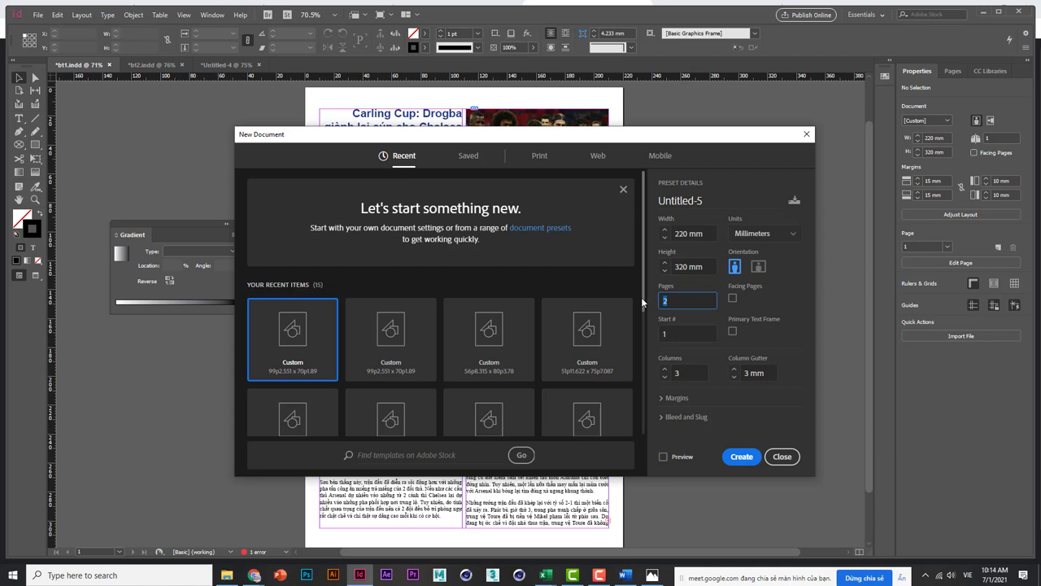
# Step: Set the new document to 1 page with 2 columns
pyautogui.write('1')
pyautogui.click(733, 298)
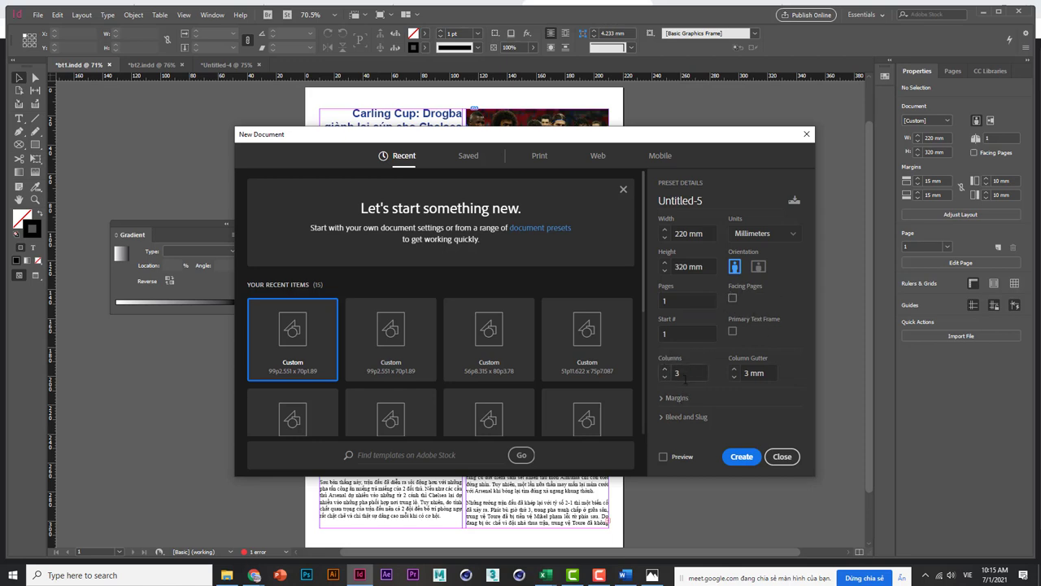
pyautogui.write('2')
pyautogui.click(748, 375)
# Step: Unlink the margins, set 12 mm for top and bottom and 10 mm for left and right, and create the document
pyautogui.click(667, 398)
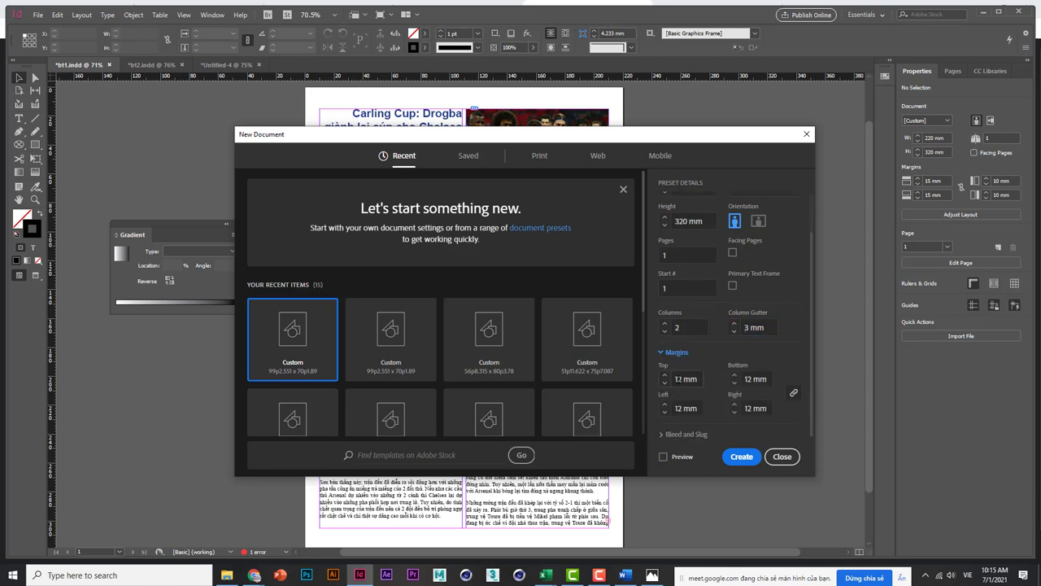
pyautogui.click(677, 379)
pyautogui.press('Tab')
pyautogui.write('10')
pyautogui.press('Tab')
pyautogui.click(794, 394)
pyautogui.click(683, 378)
pyautogui.write('12')
pyautogui.press('Return')
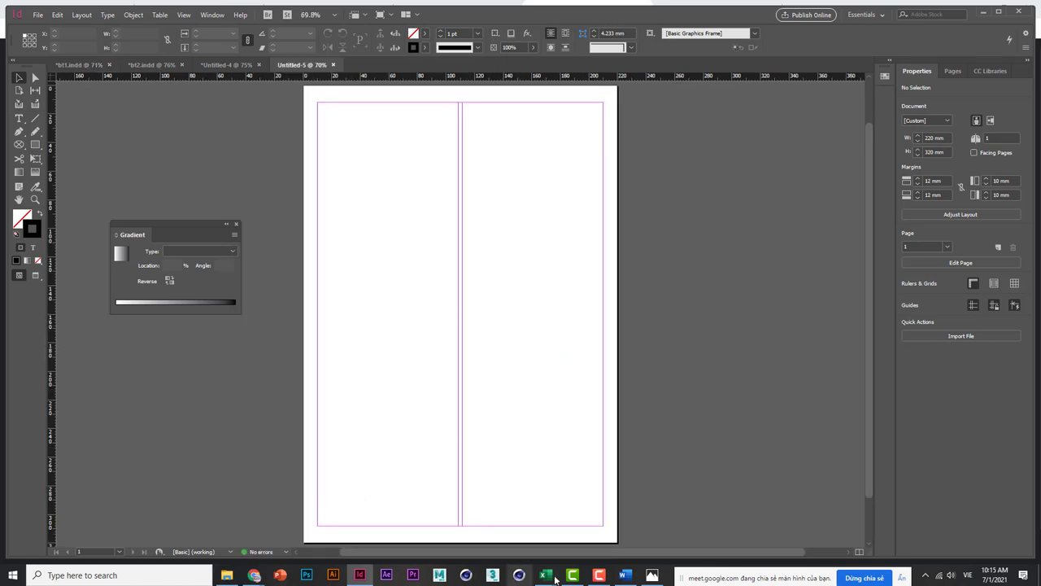
# Step: Draw a 200 × 296 mm rectangle that fills the page area inside the margins
pyautogui.click(652, 574)
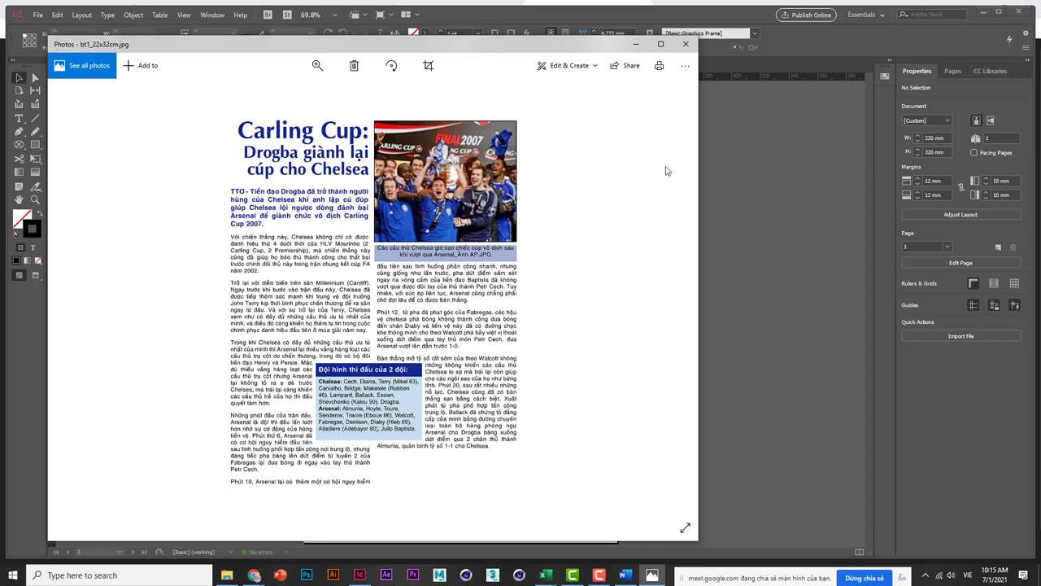
pyautogui.click(756, 165)
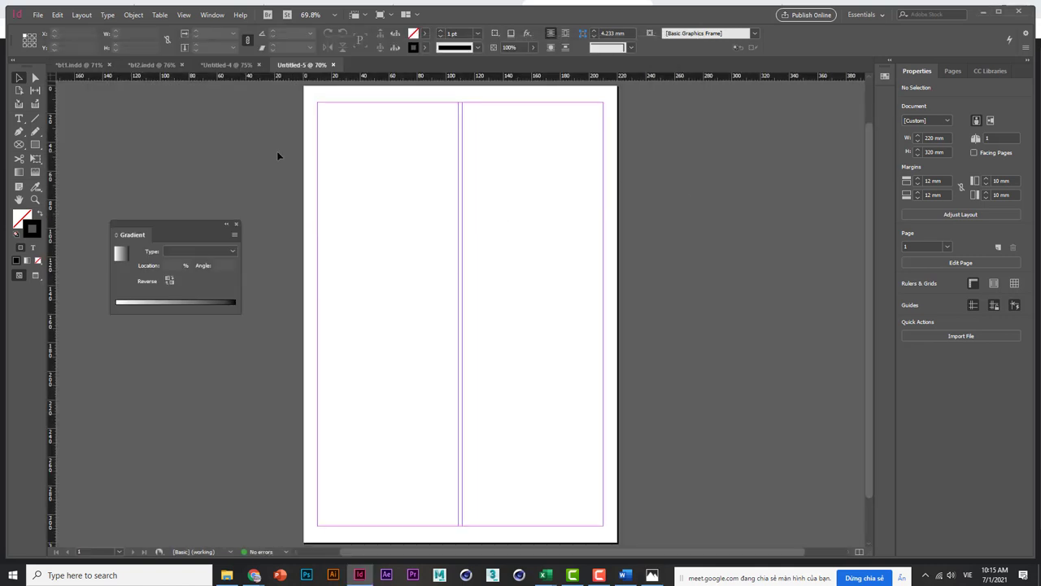
pyautogui.click(36, 145)
pyautogui.moveTo(40, 146); pyautogui.dragTo(77, 160)
pyautogui.moveTo(318, 102); pyautogui.dragTo(602, 529)
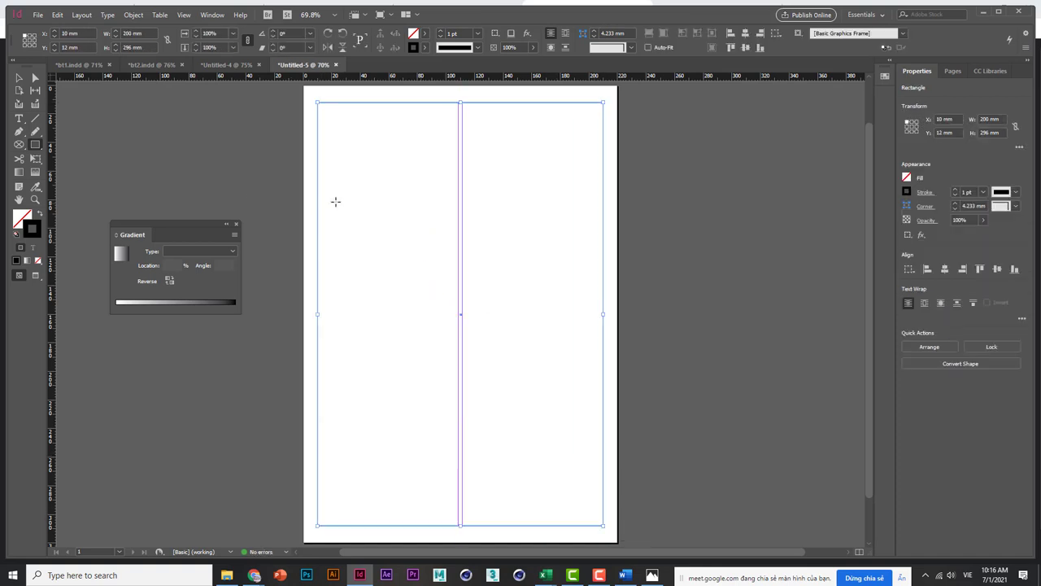
# Step: Turn the rectangle into a text frame and place the Carling Cup Word document from the bt1_Chelsea Sources folder in it
pyautogui.click(18, 119)
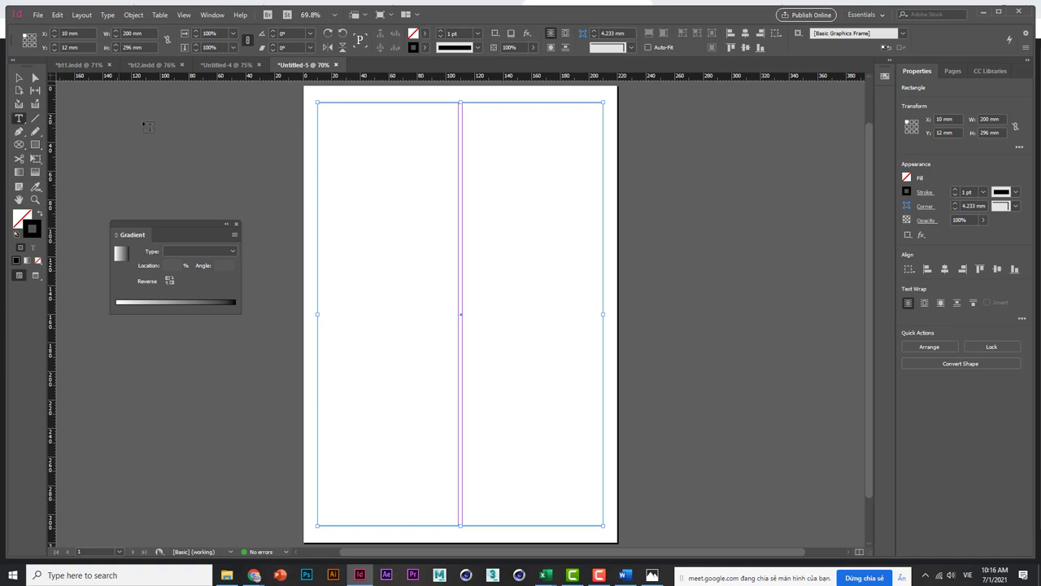
pyautogui.click(326, 113)
pyautogui.click(42, 16)
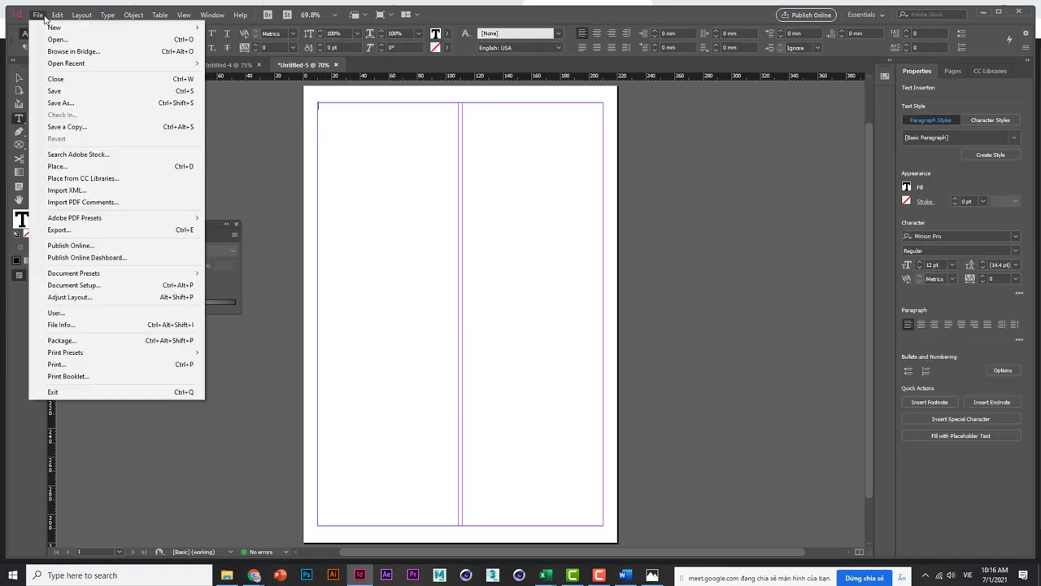
pyautogui.click(57, 166)
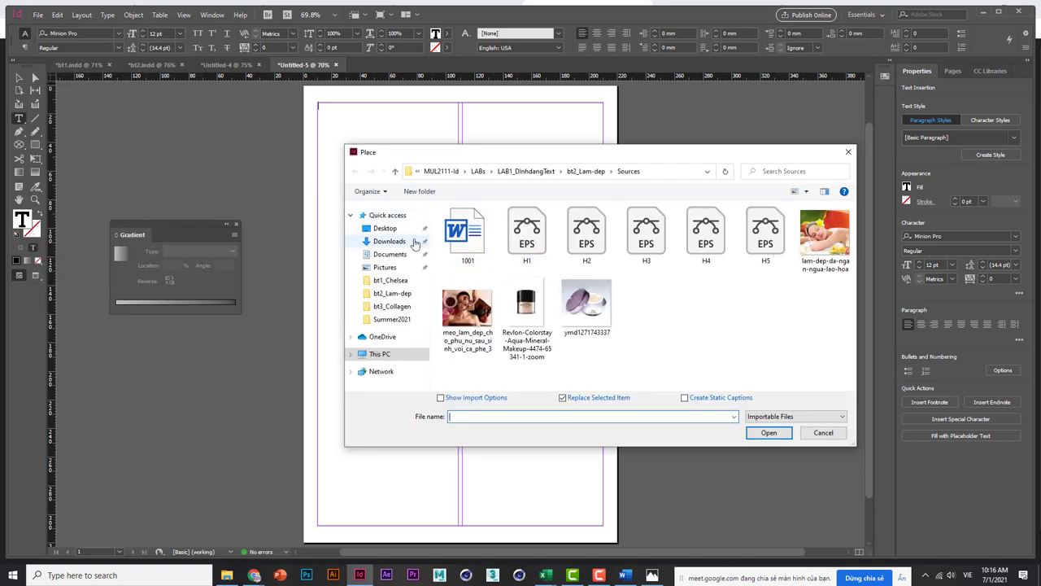
pyautogui.click(467, 173)
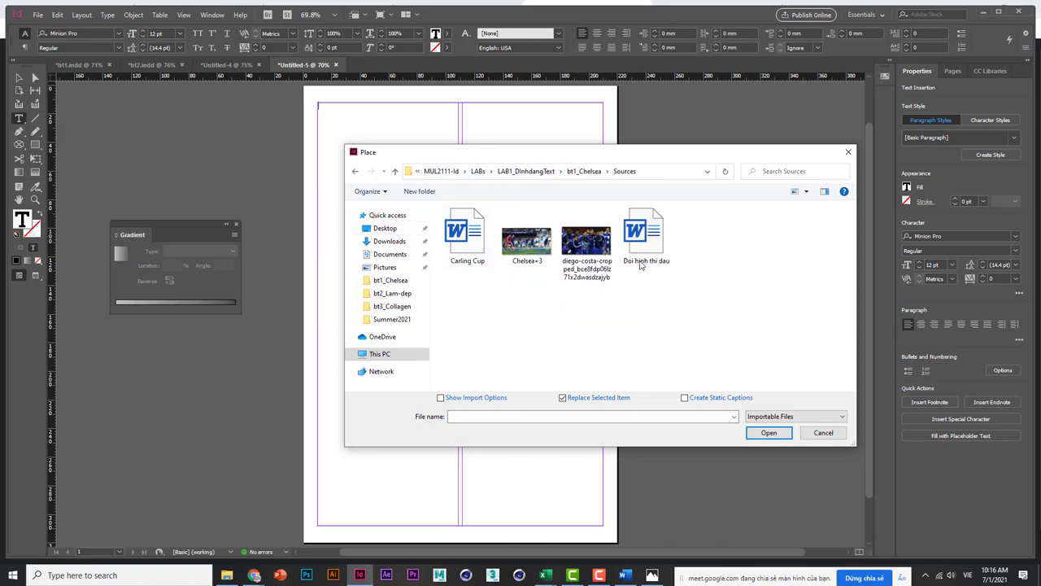
pyautogui.click(477, 262)
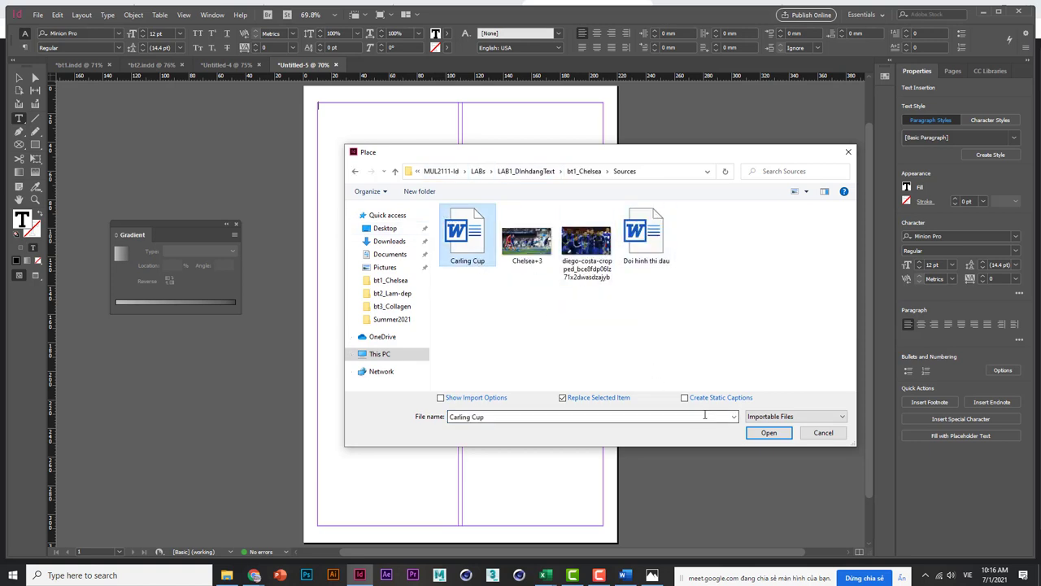
pyautogui.click(768, 432)
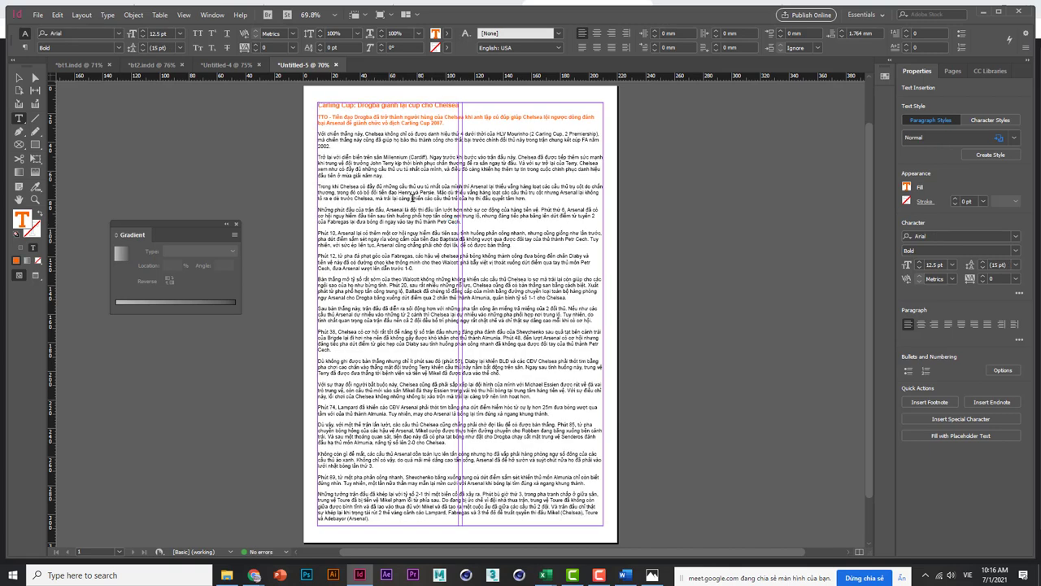
# Step: Split the article's text frame into 2 columns with a 3 mm gutter
pyautogui.click(652, 574)
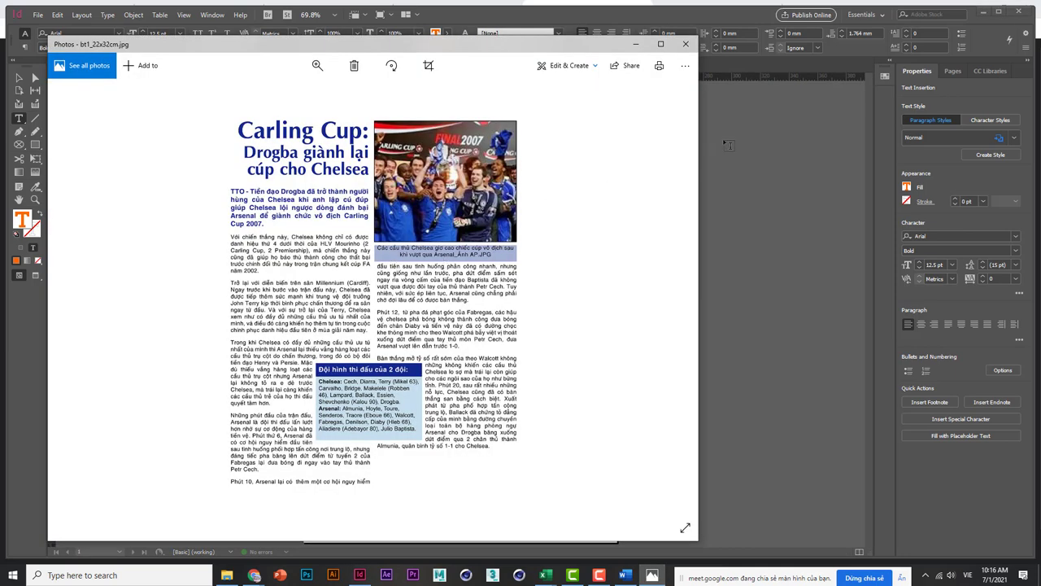
pyautogui.click(728, 145)
pyautogui.press('Escape')
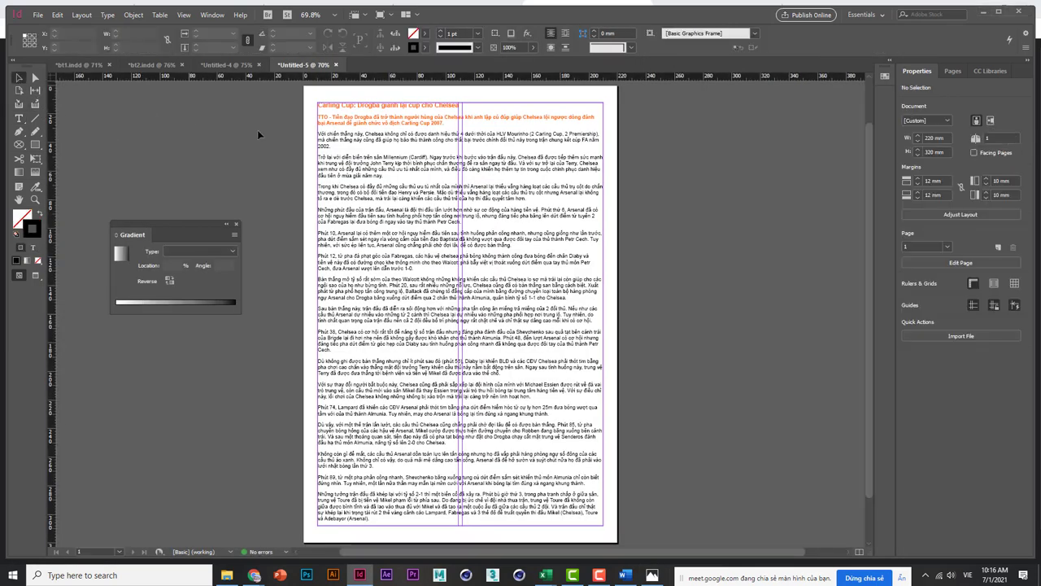
pyautogui.click(362, 161)
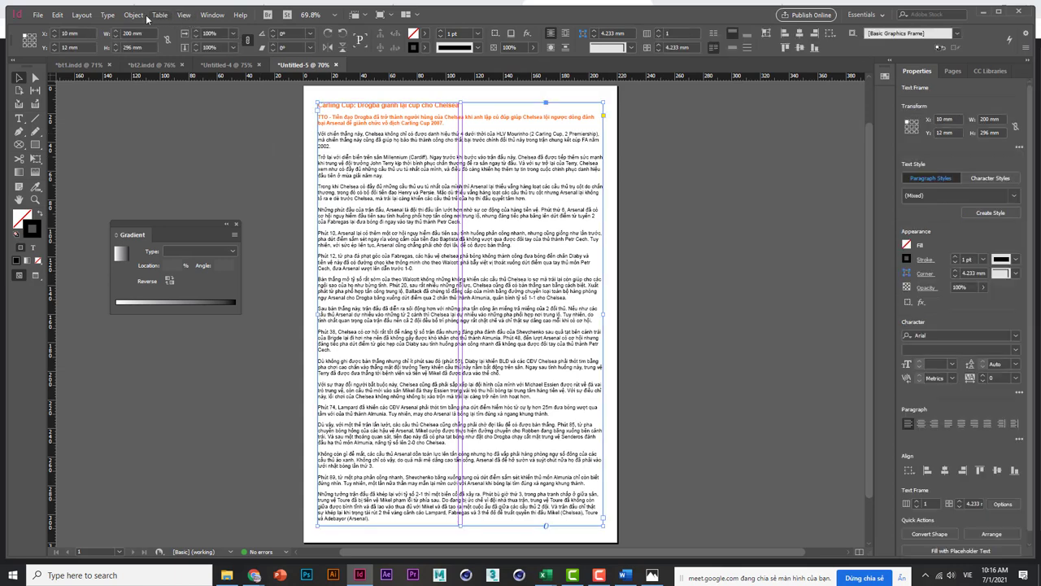
pyautogui.click(135, 16)
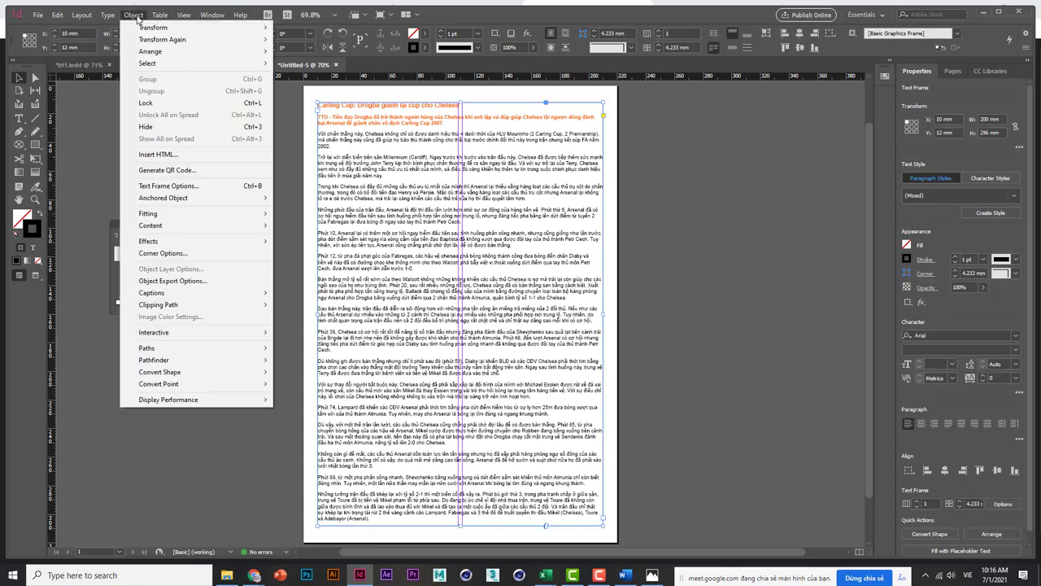
pyautogui.click(214, 186)
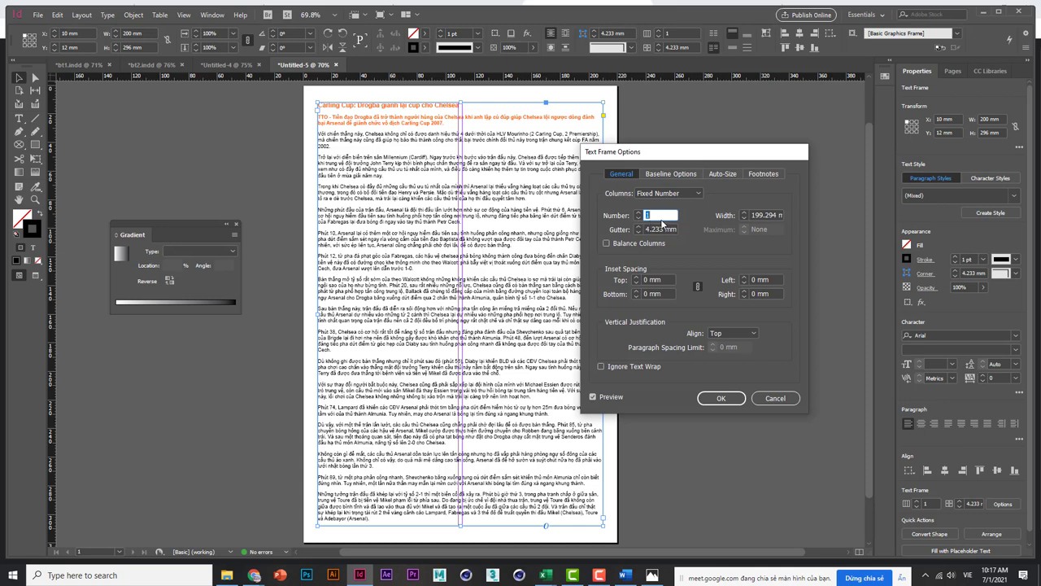
pyautogui.click(638, 212)
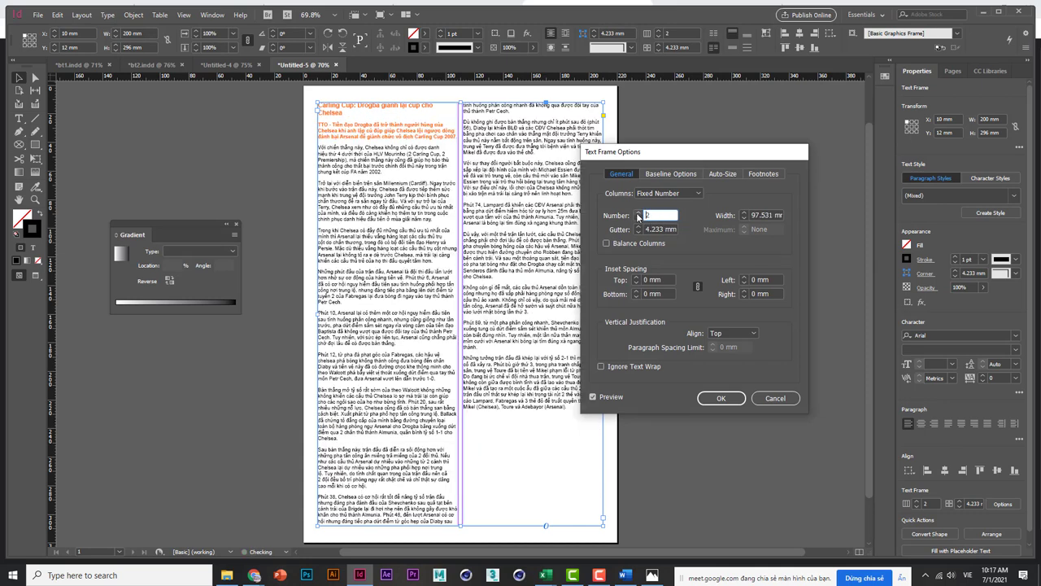
pyautogui.doubleClick(650, 230)
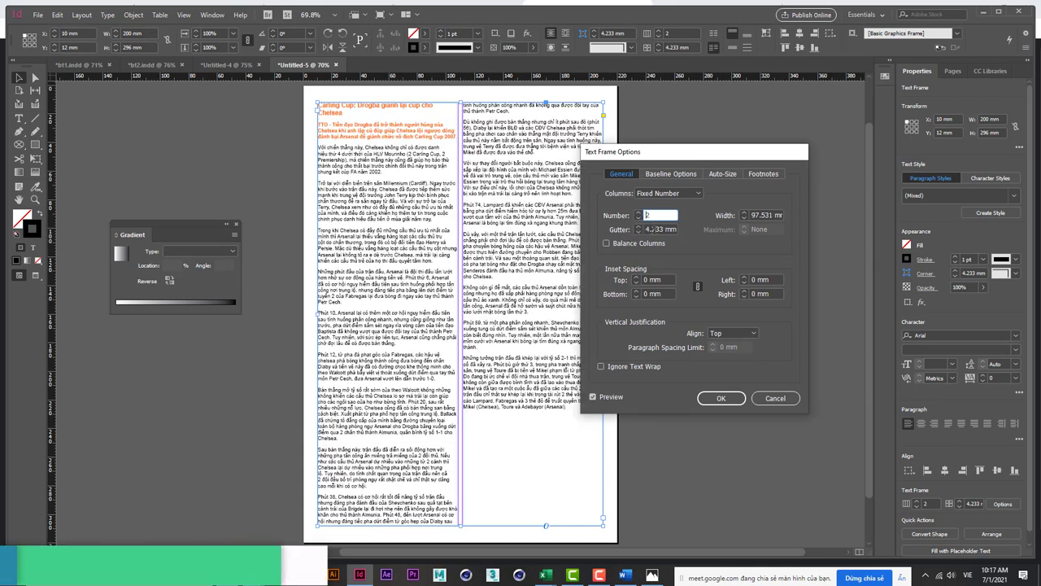
pyautogui.write('3mm')
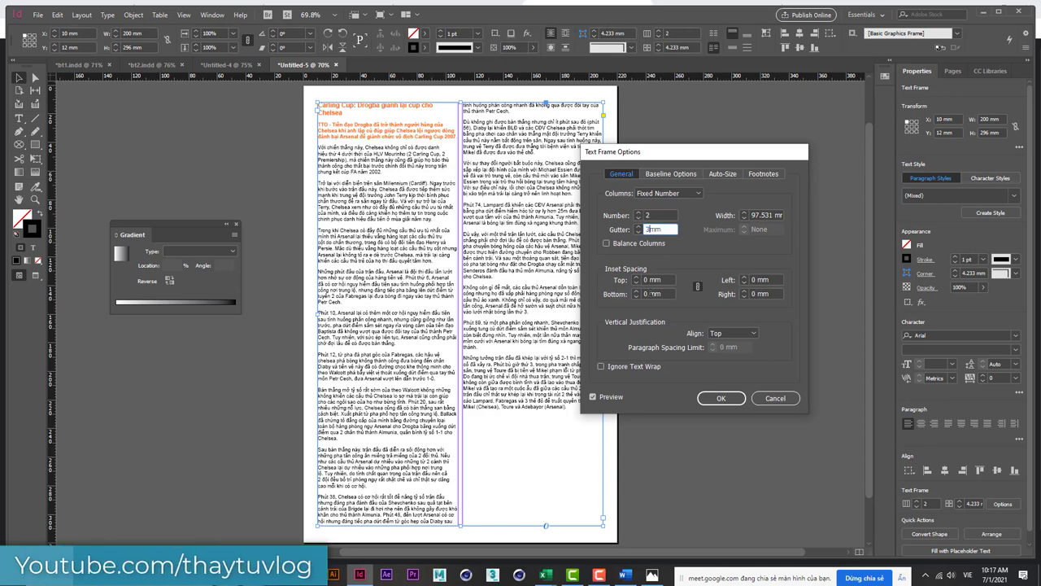
pyautogui.click(713, 398)
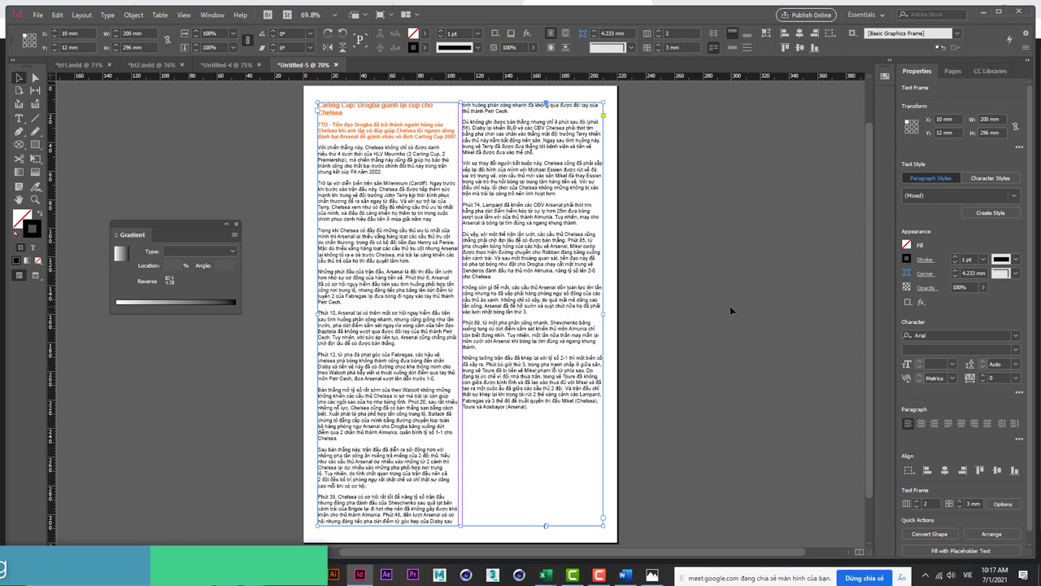
pyautogui.click(736, 146)
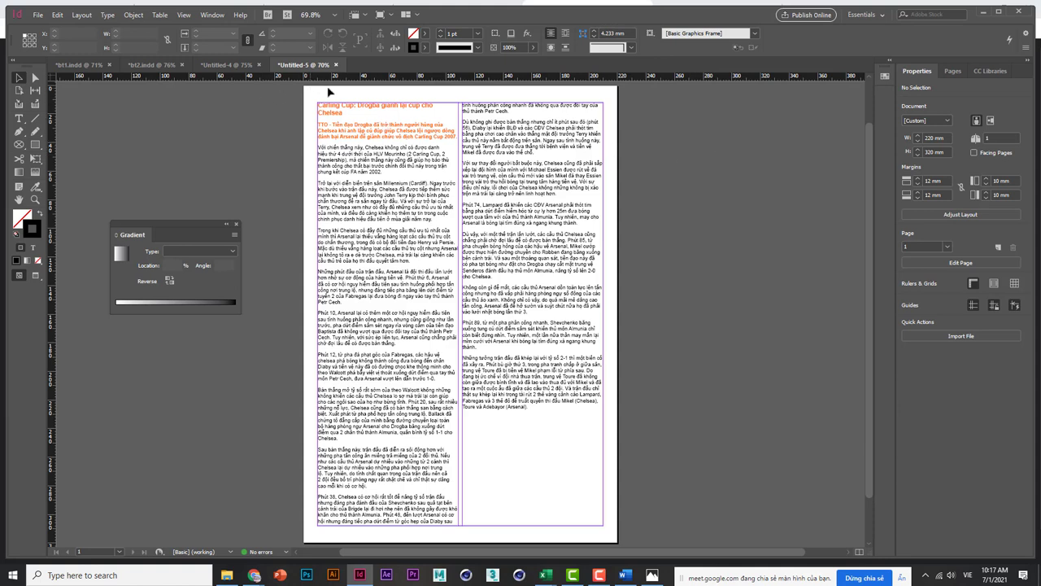
# Step: Set both the horizontal and vertical rulers to millimetres
pyautogui.rightClick(390, 79)
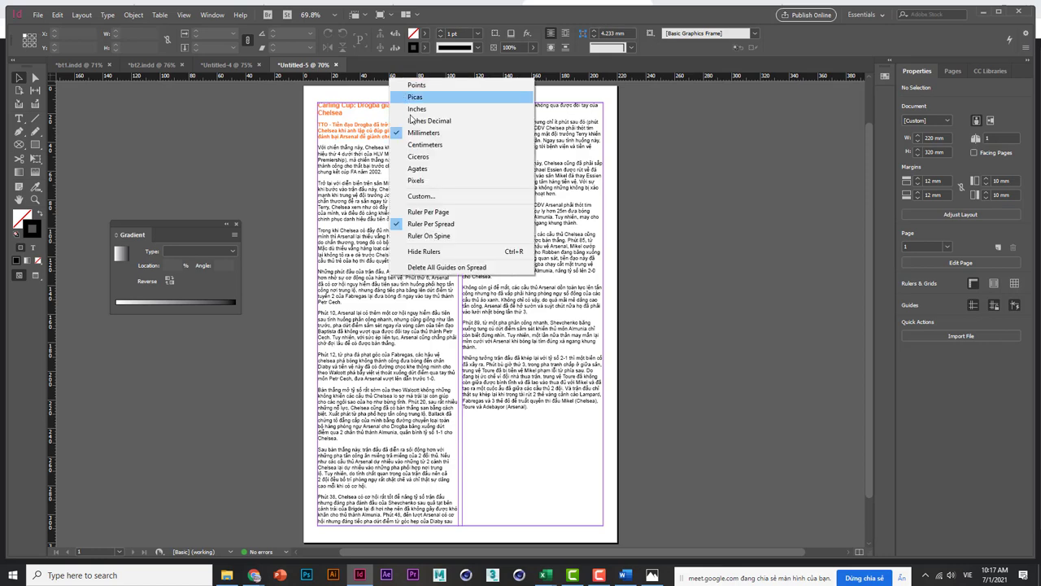
pyautogui.click(417, 132)
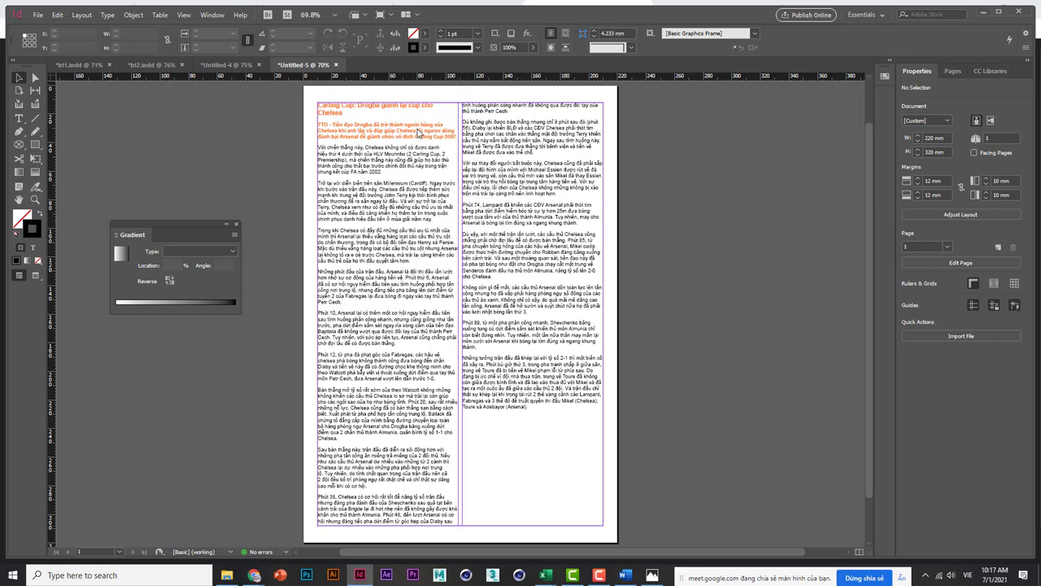
pyautogui.rightClick(53, 291)
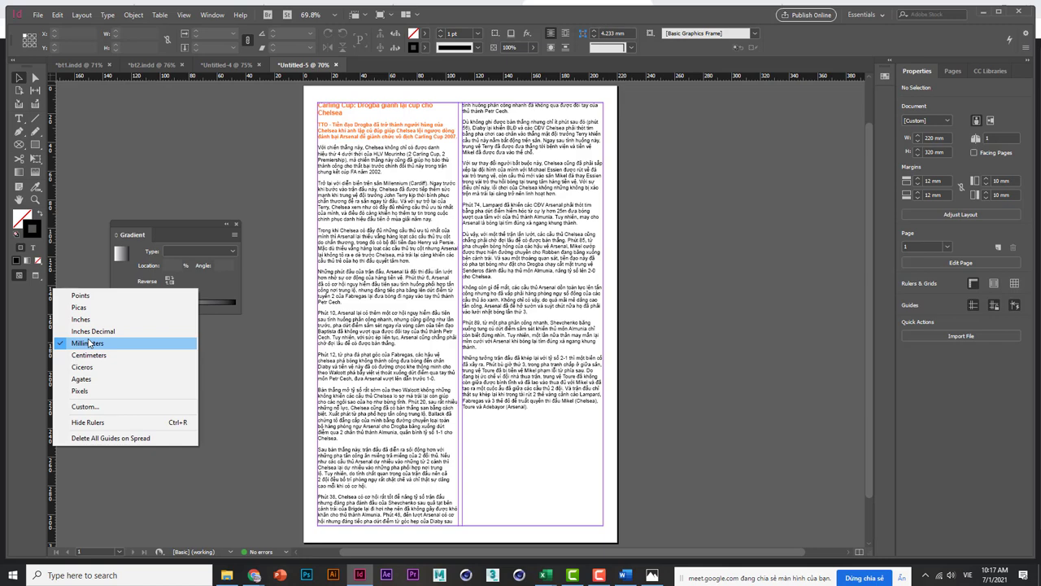
pyautogui.click(89, 343)
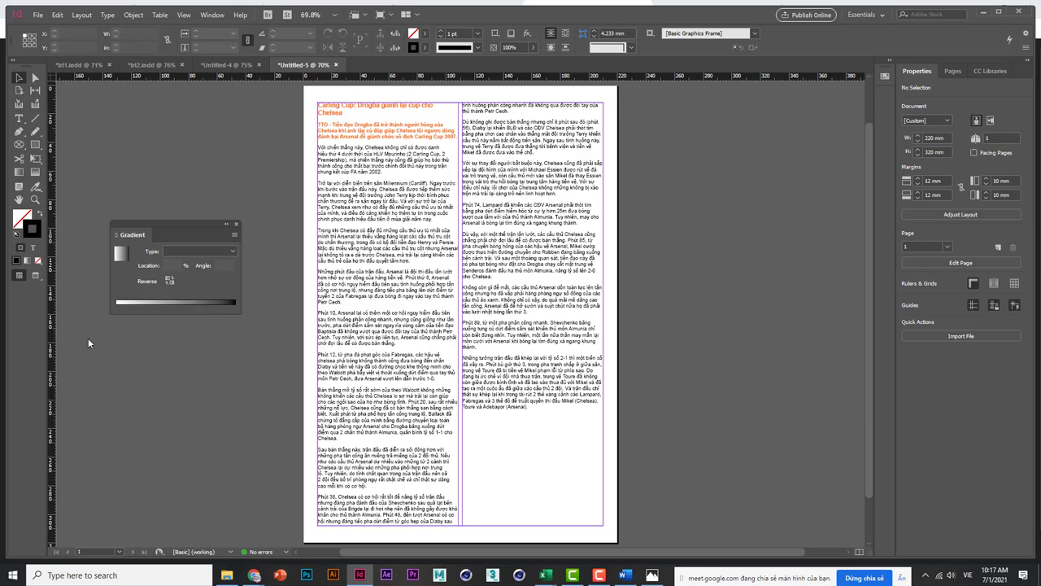
# Step: Change the stroke unit to millimetres in the Units & Increments preferences
pyautogui.click(57, 15)
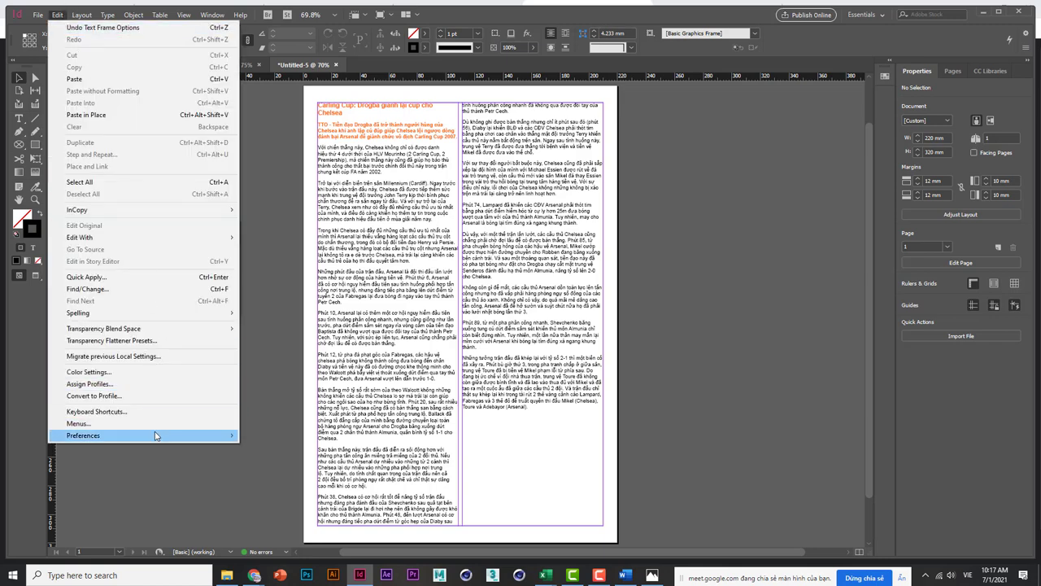
pyautogui.moveTo(158, 436)
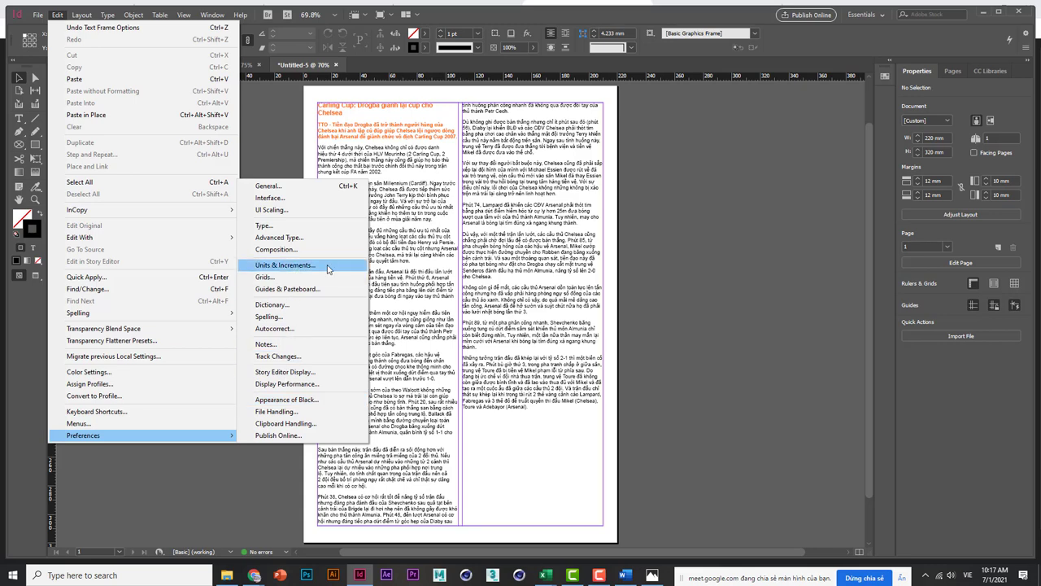
pyautogui.click(328, 268)
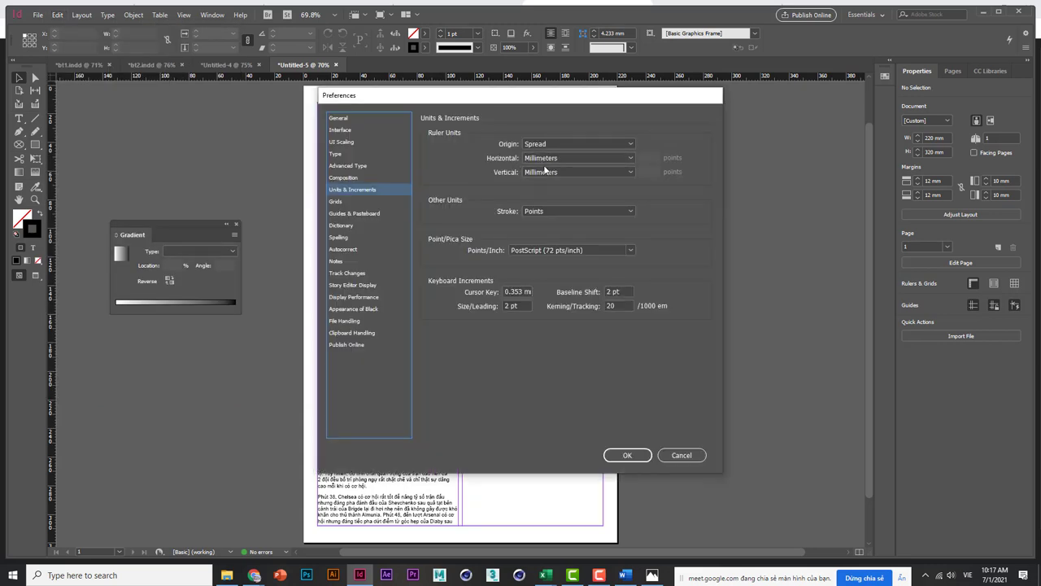
pyautogui.click(553, 209)
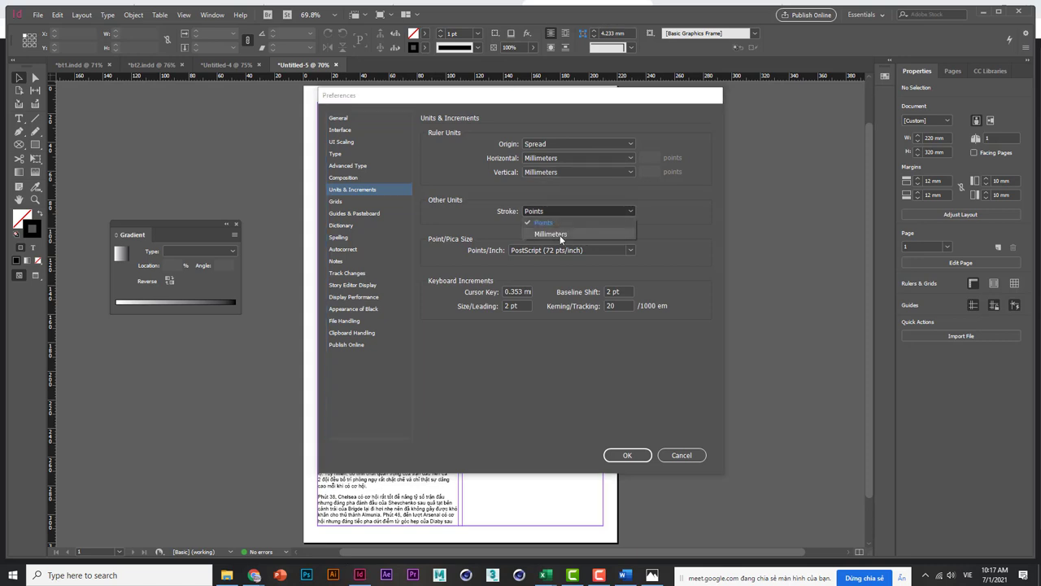
pyautogui.click(559, 235)
pyautogui.click(620, 454)
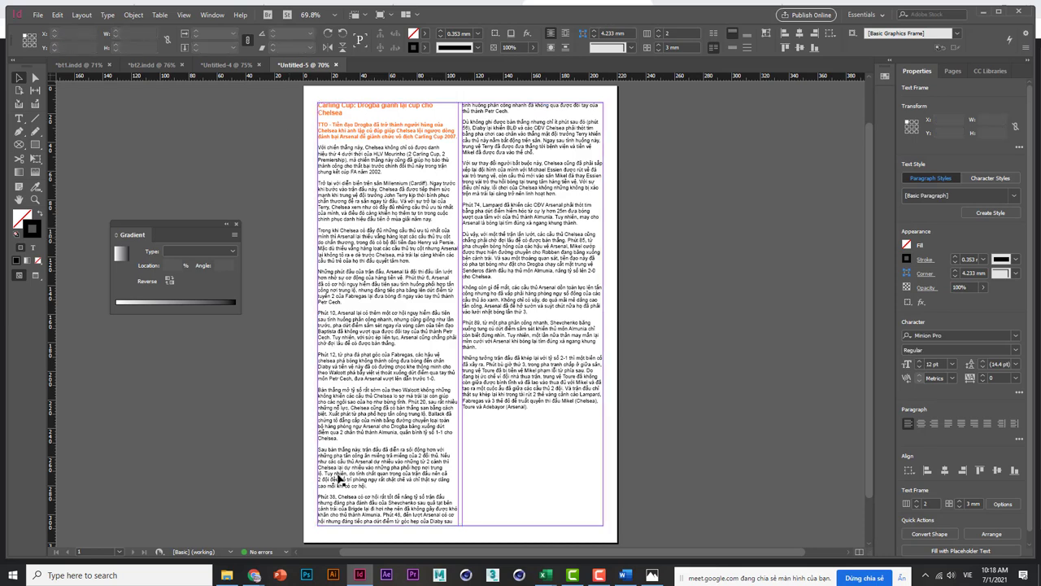
# Step: Check the reference page image and draw a 100 × 58 mm rectangular picture frame at the top of the second column
pyautogui.click(652, 575)
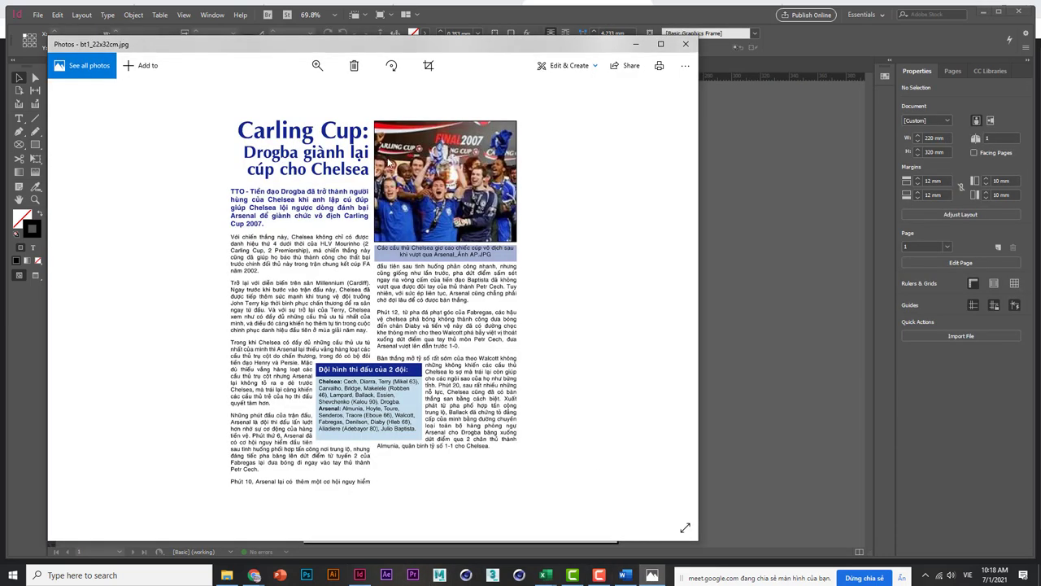
pyautogui.click(798, 239)
pyautogui.click(19, 144)
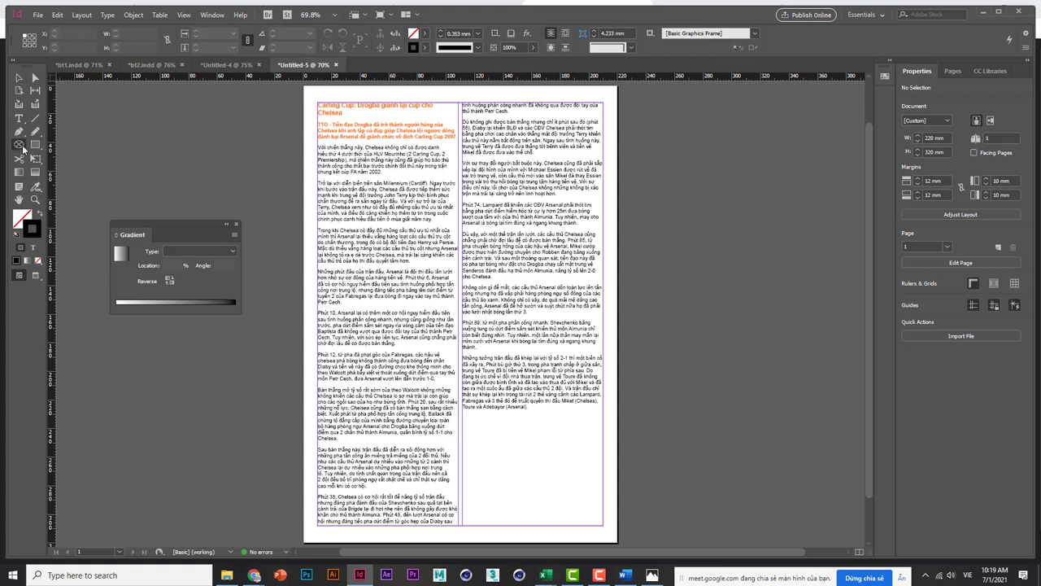
pyautogui.click(48, 158)
pyautogui.moveTo(461, 101); pyautogui.dragTo(605, 189)
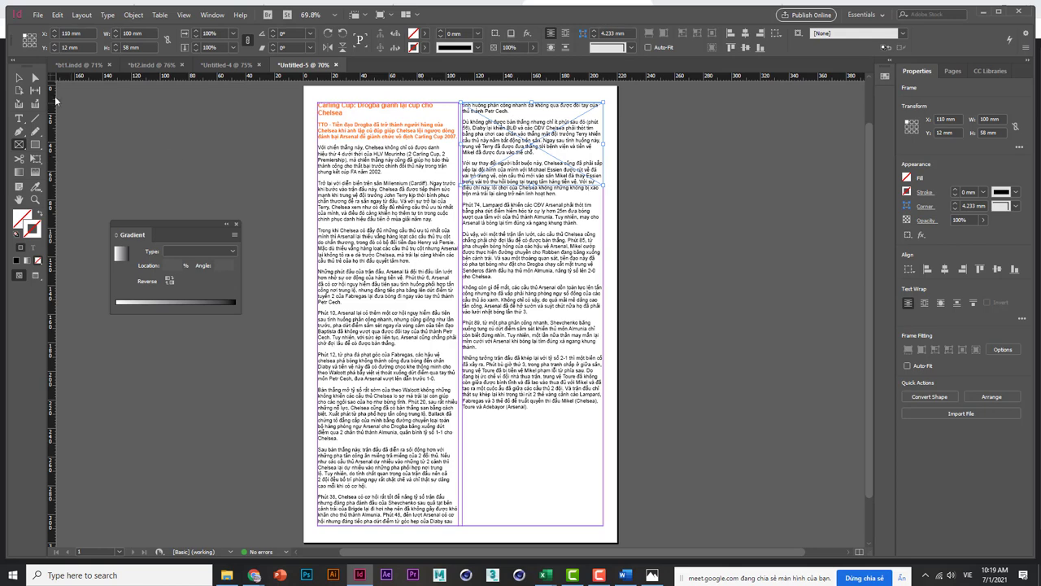
pyautogui.click(18, 78)
# Step: Make the article text wrap around the picture frame's object shape with a 2 mm offset
pyautogui.click(211, 15)
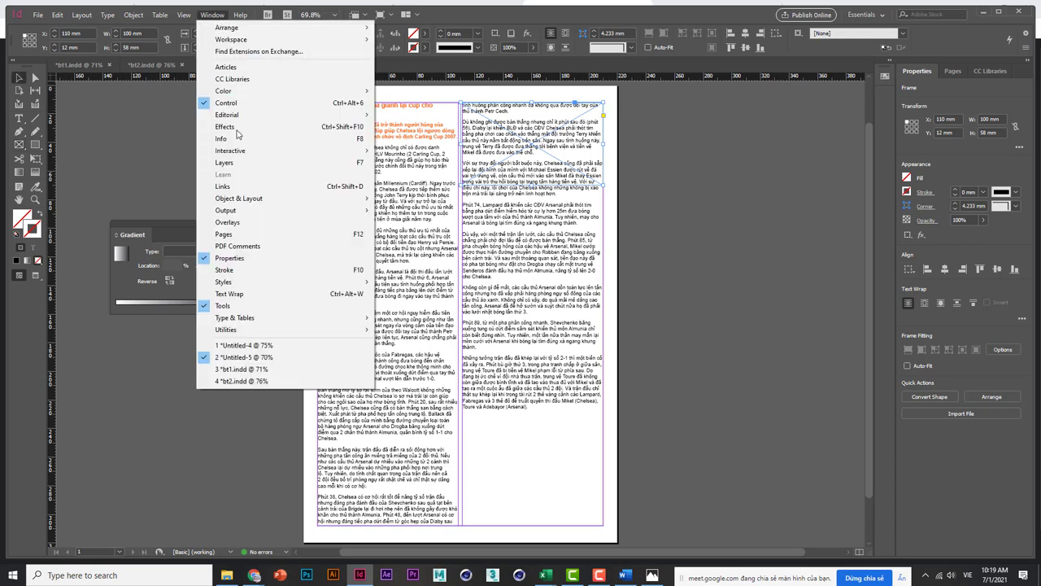
pyautogui.click(262, 293)
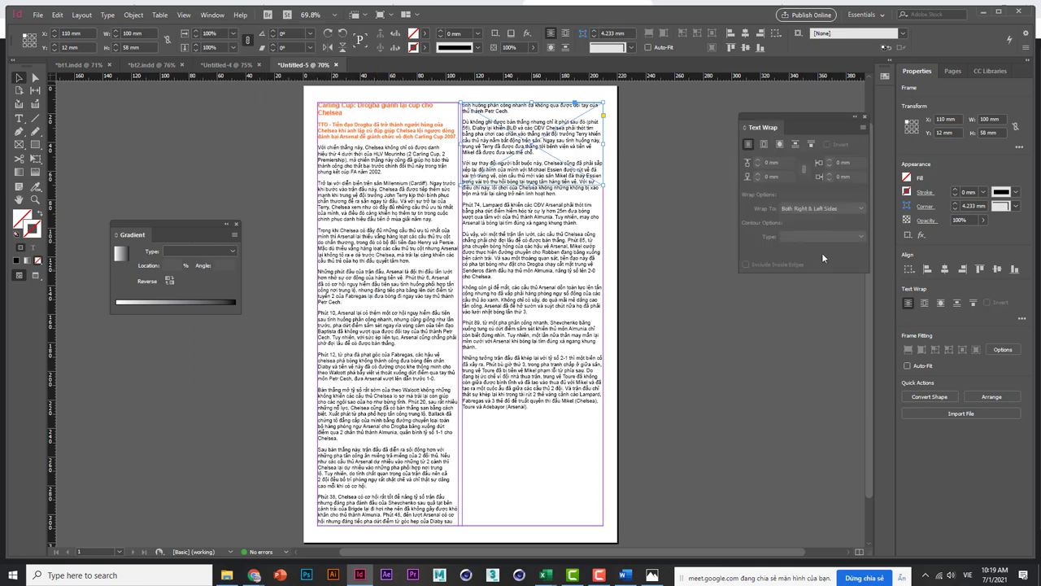
pyautogui.click(780, 144)
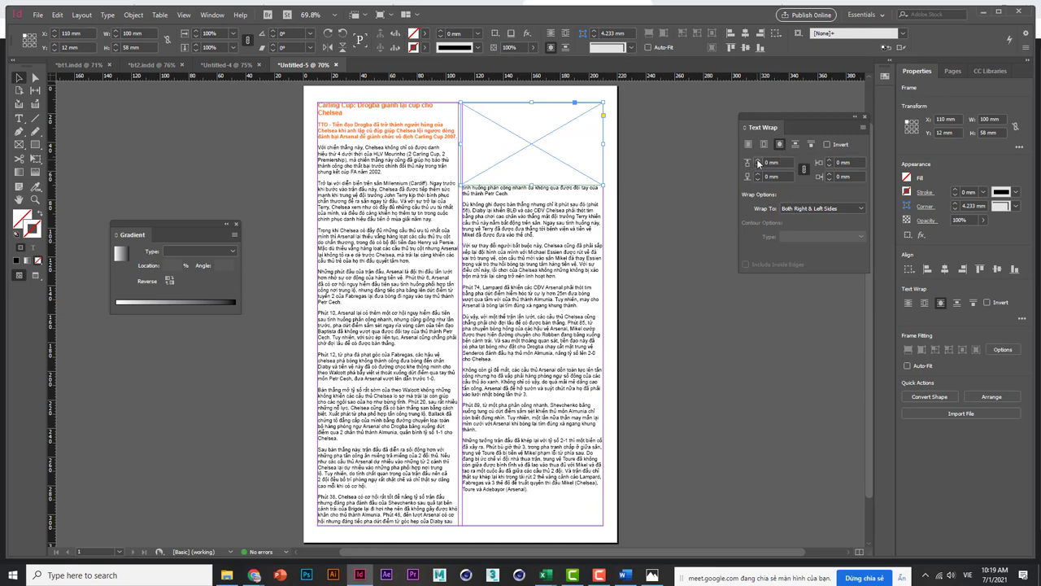
pyautogui.click(757, 162)
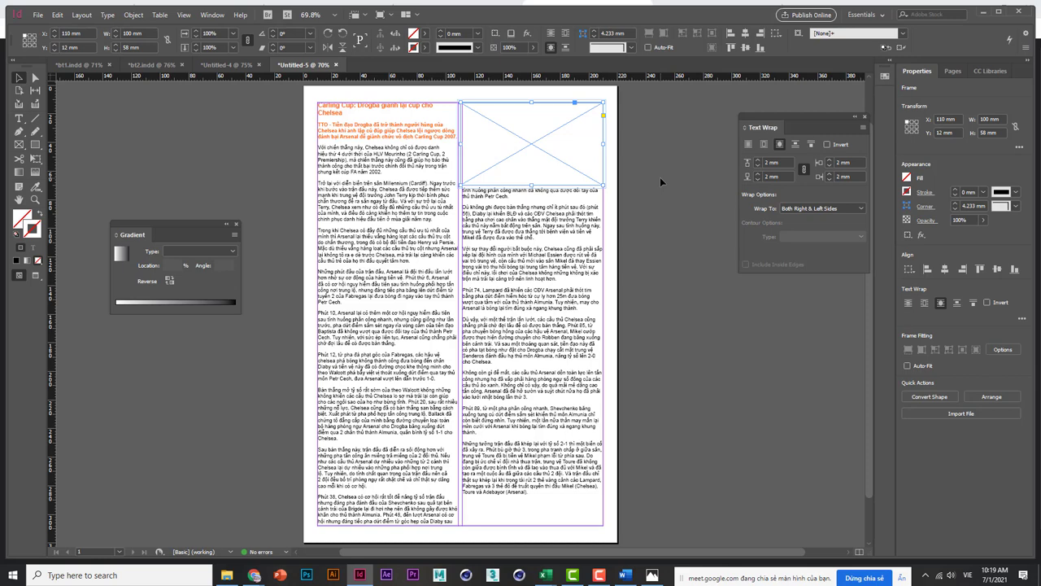
pyautogui.click(637, 184)
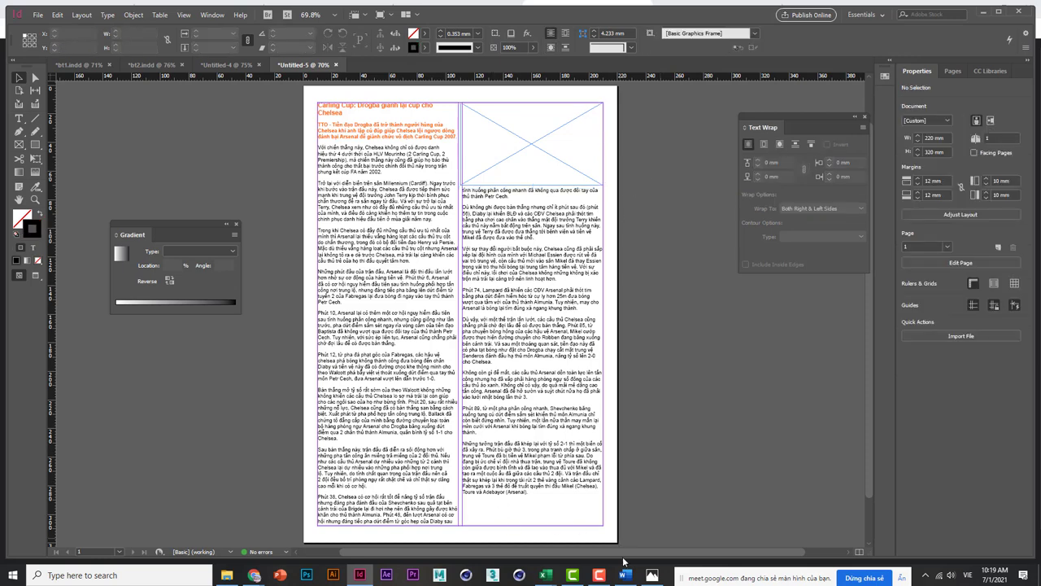
# Step: Check the reference page again and draw a 100 × 11 mm caption rectangle directly below the picture frame
pyautogui.click(651, 574)
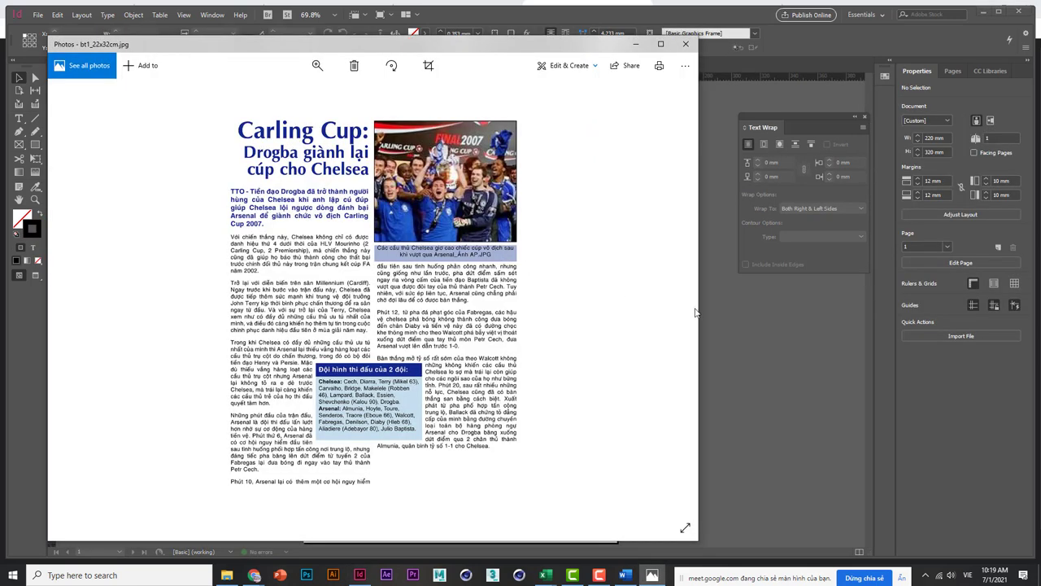
pyautogui.click(752, 315)
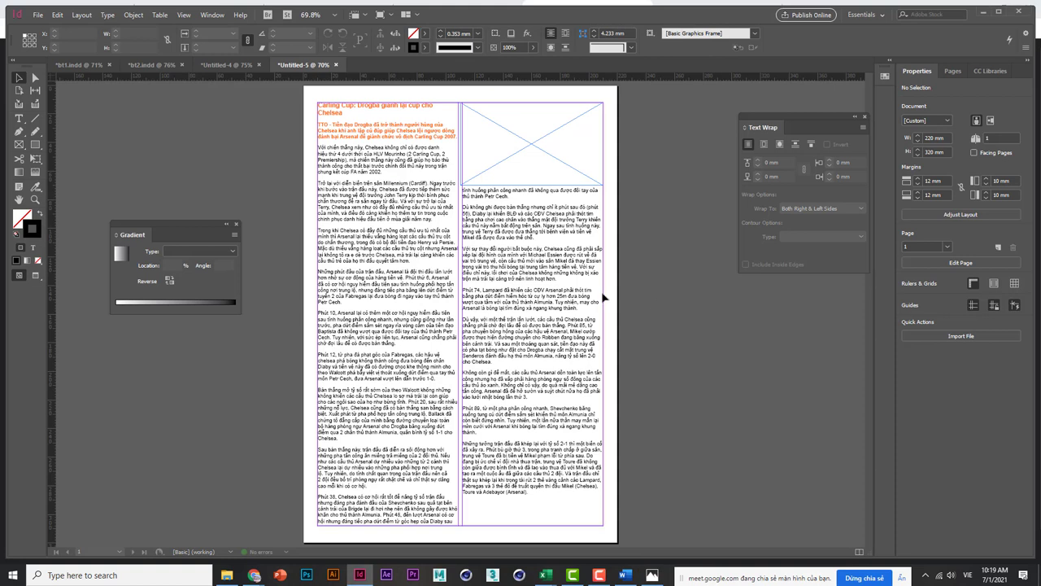
pyautogui.click(34, 147)
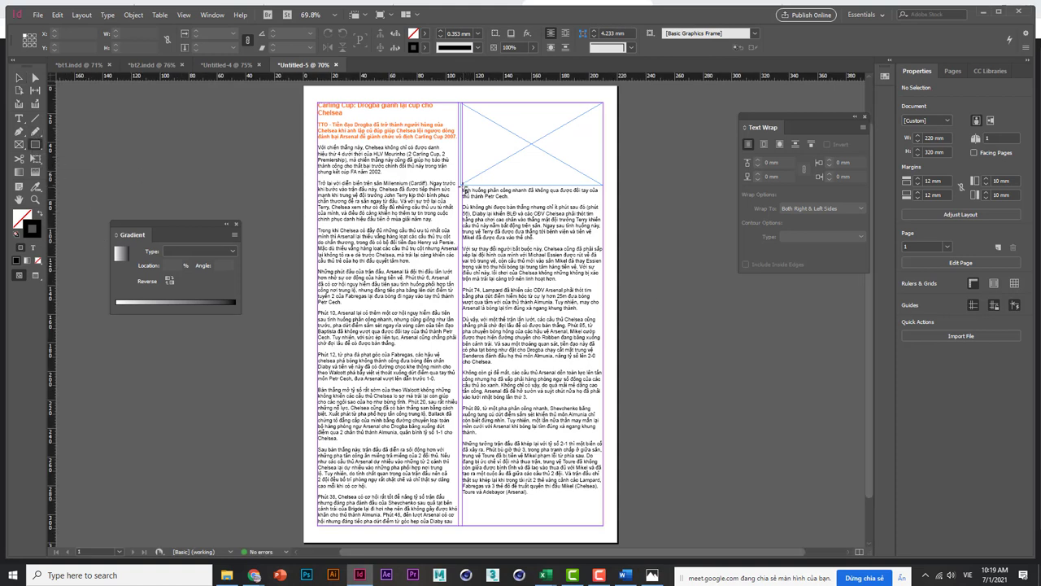
pyautogui.moveTo(461, 187); pyautogui.dragTo(603, 204)
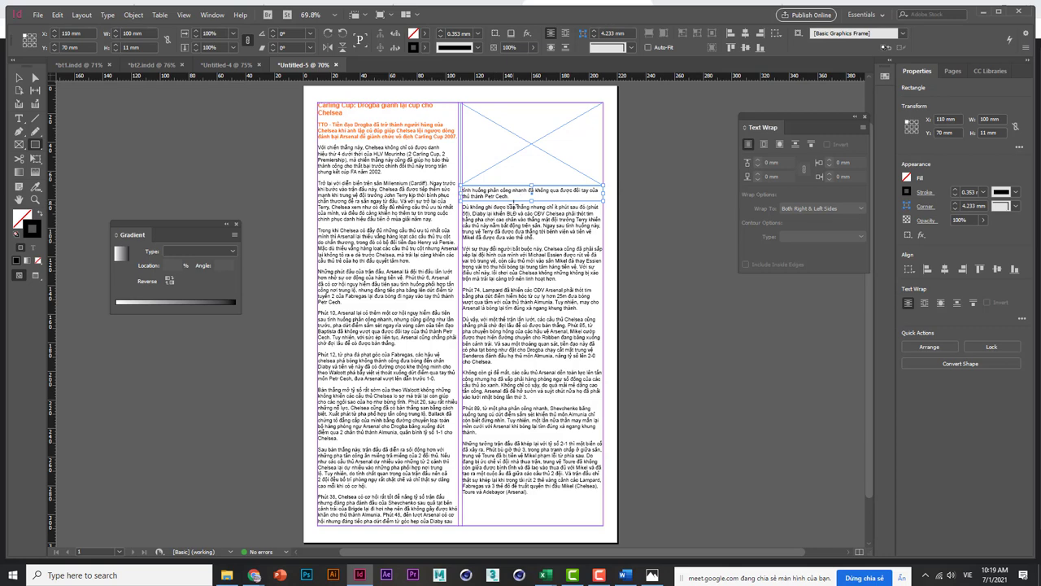
# Step: Wrap the article text around the caption rectangle's object shape with a 2 mm offset
pyautogui.click(779, 144)
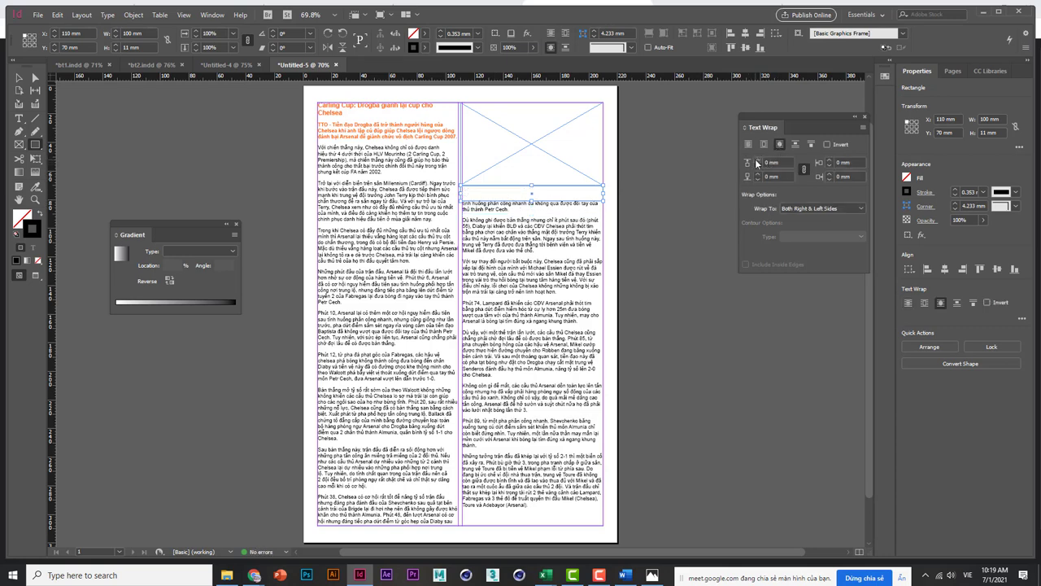
pyautogui.click(756, 161)
pyautogui.click(756, 160)
pyautogui.click(18, 78)
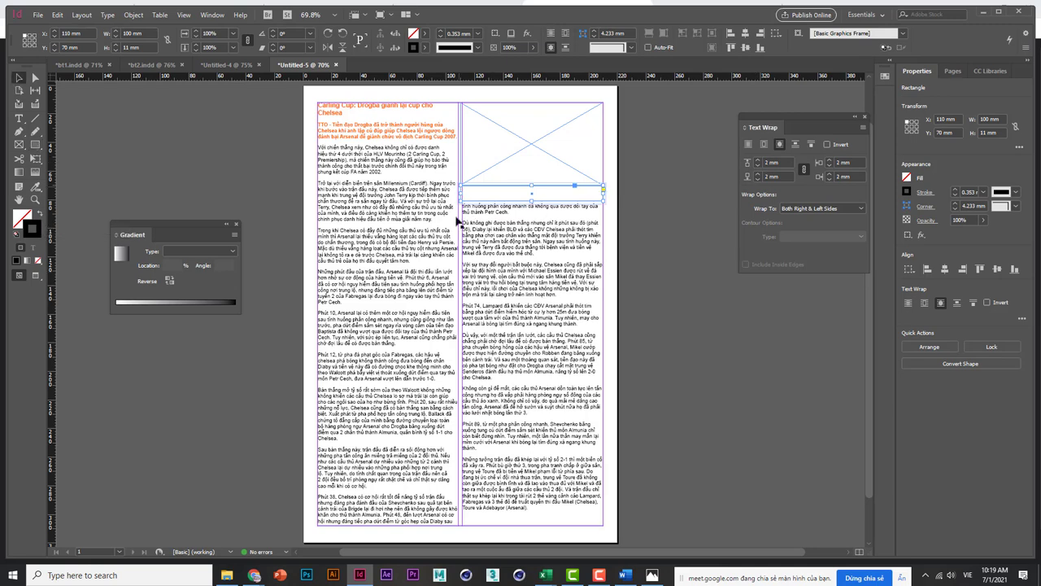
# Step: Remove the caption rectangle's stroke and fill it with the C=100 M=0 Y=0 K=0 swatch
pyautogui.click(38, 266)
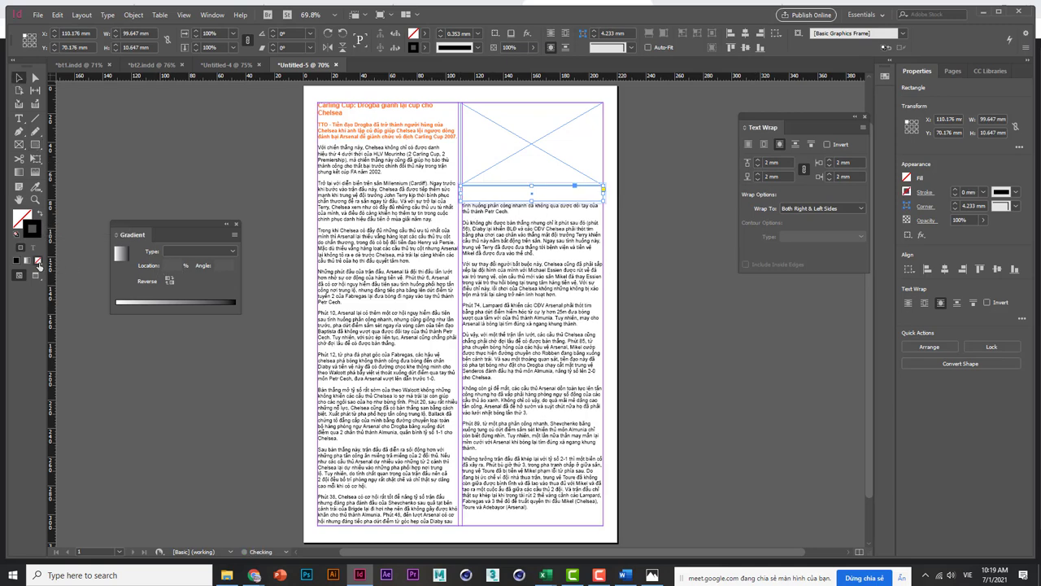
pyautogui.click(424, 33)
pyautogui.click(324, 115)
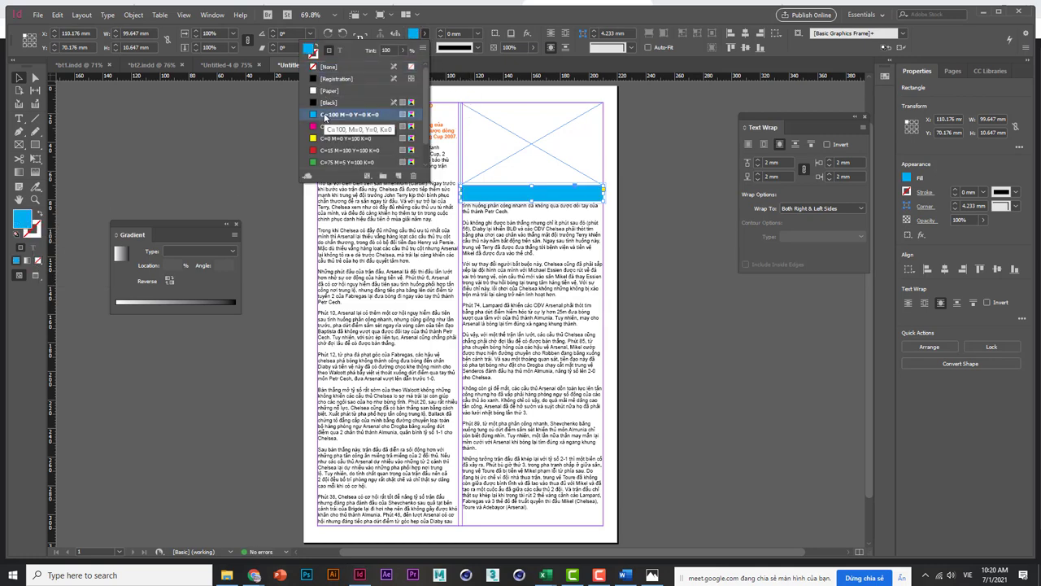
pyautogui.click(245, 154)
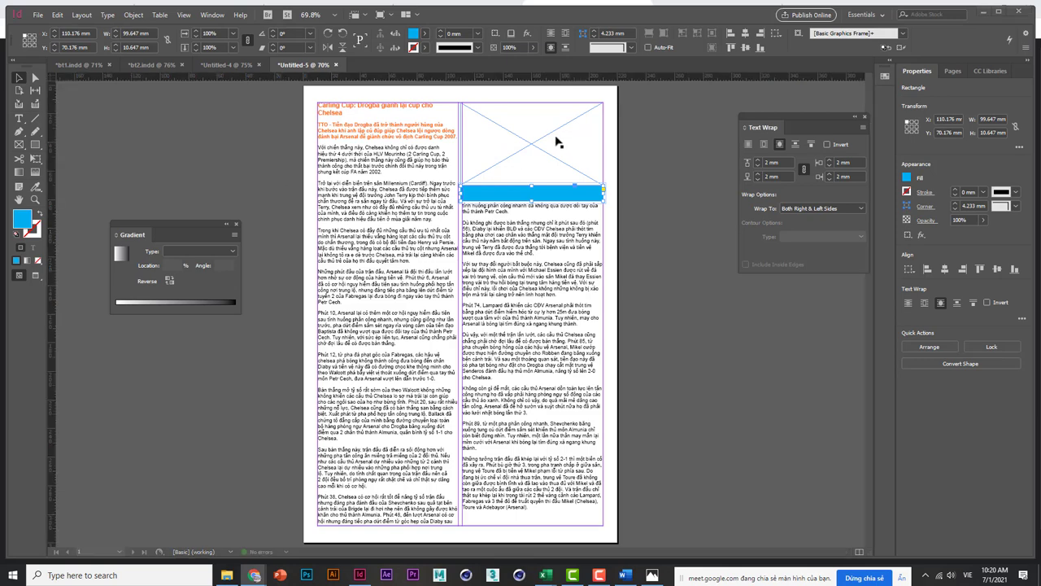
# Step: Place the diego-costa-cropped image from the bt1_Chelsea Sources folder in the picture frame above the caption bar
pyautogui.click(529, 154)
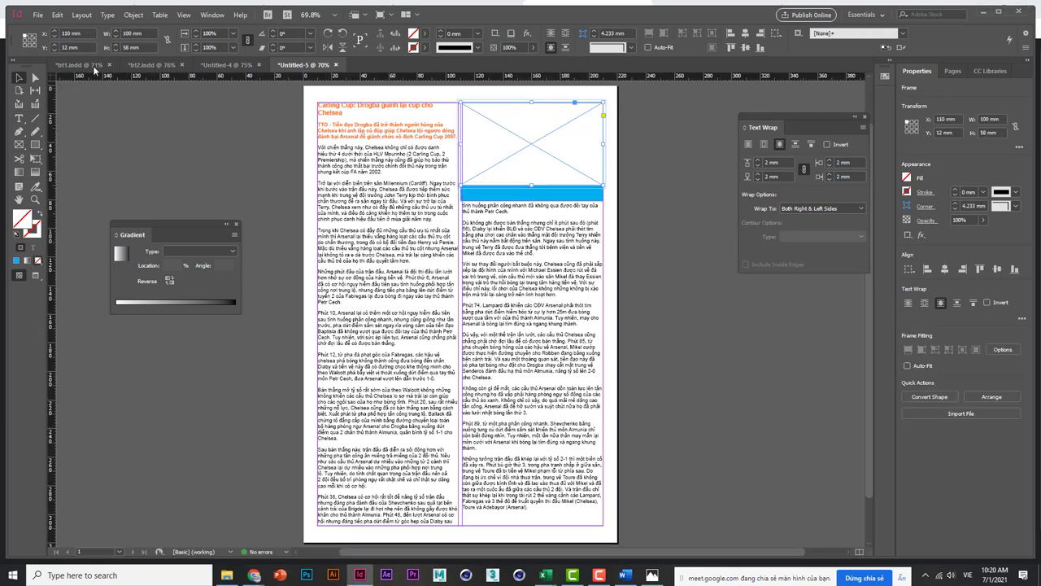
pyautogui.click(37, 15)
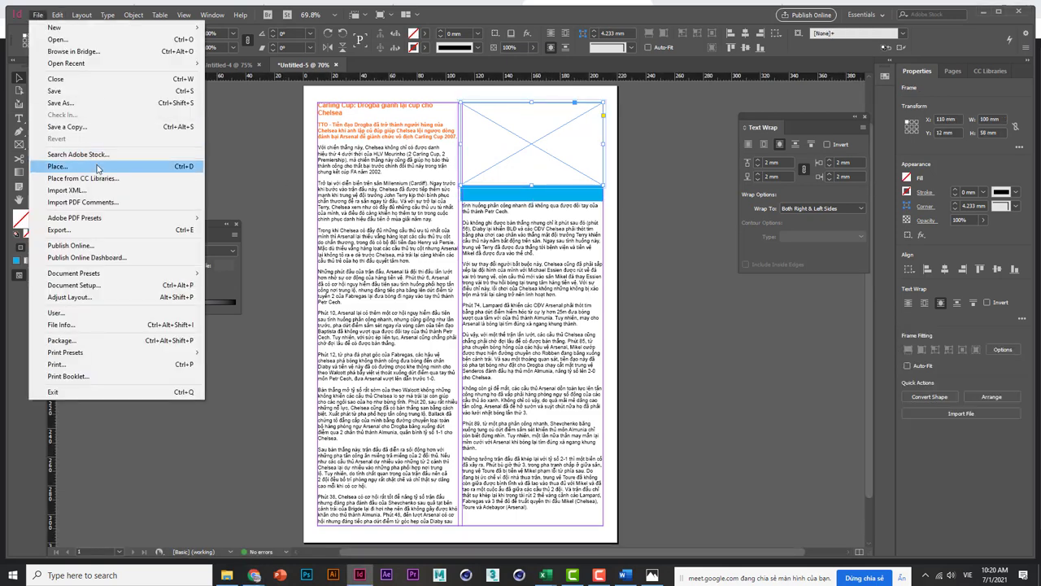
pyautogui.click(57, 166)
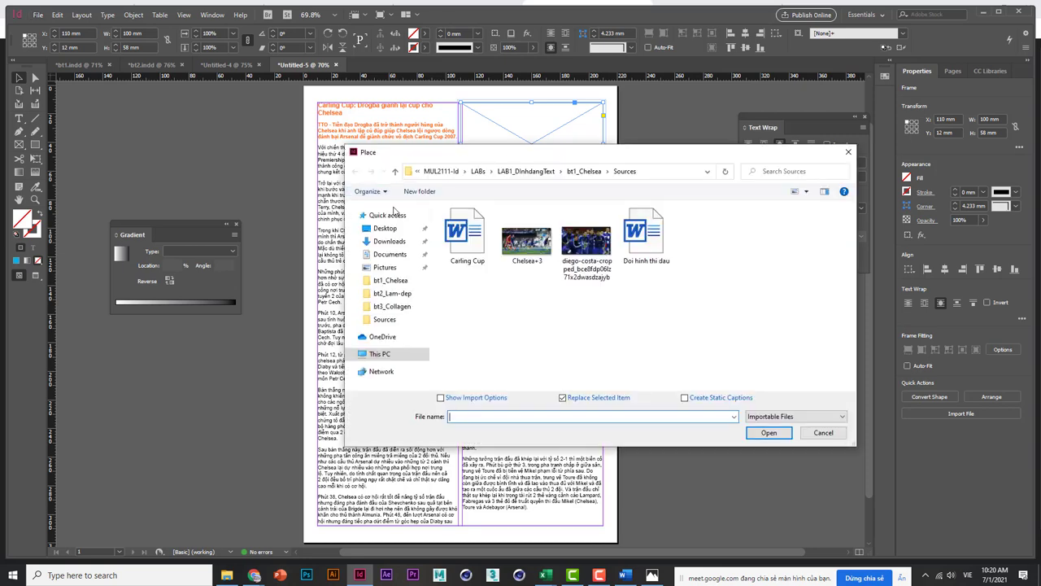
pyautogui.click(585, 248)
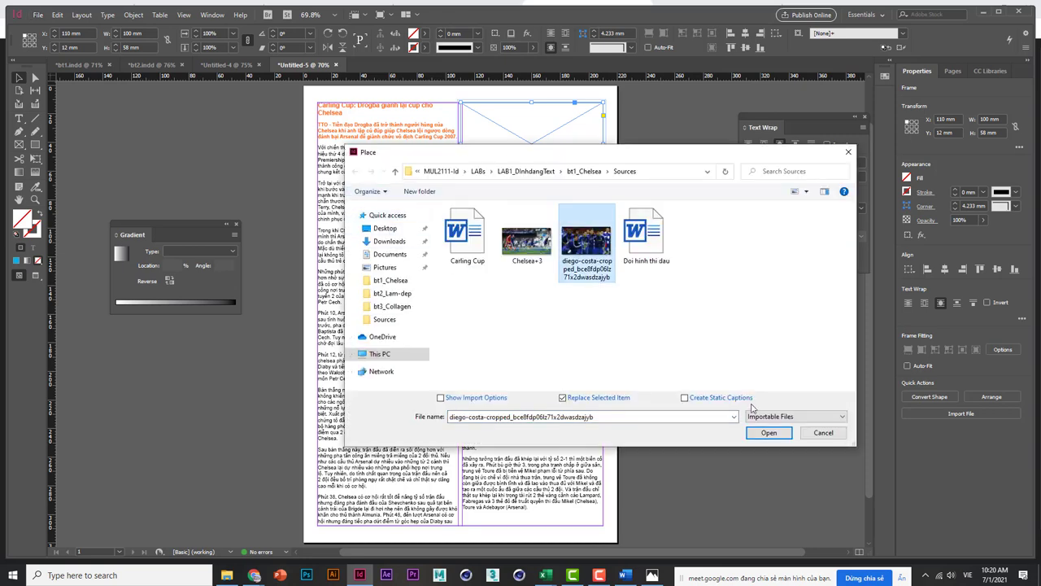
pyautogui.click(768, 432)
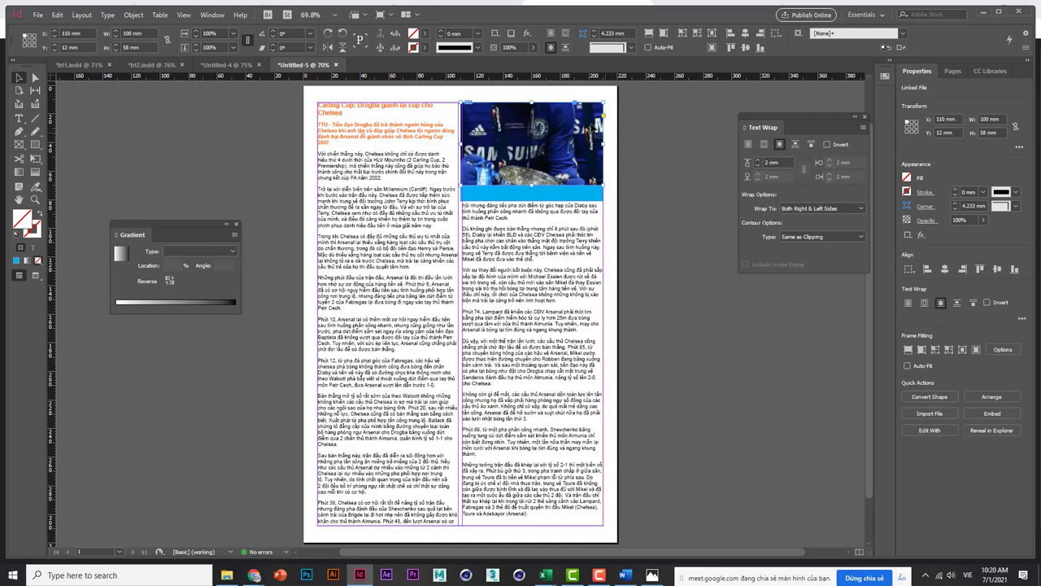
# Step: Scale the placed photo inside its frame proportionally to about 135 × 76 mm, keeping it over the frame area
pyautogui.click(526, 143)
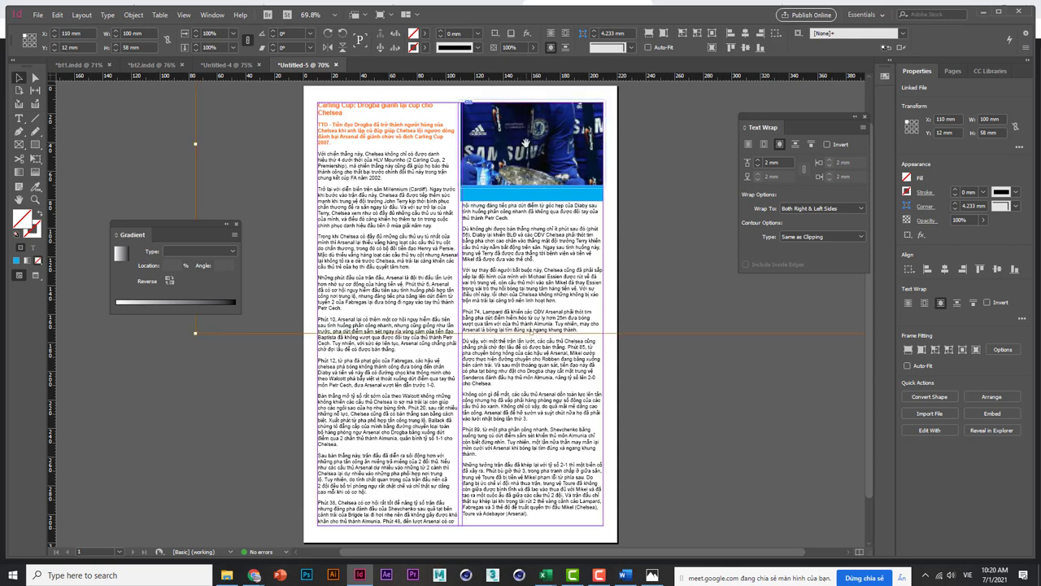
pyautogui.hotkey('ctrl', '-')
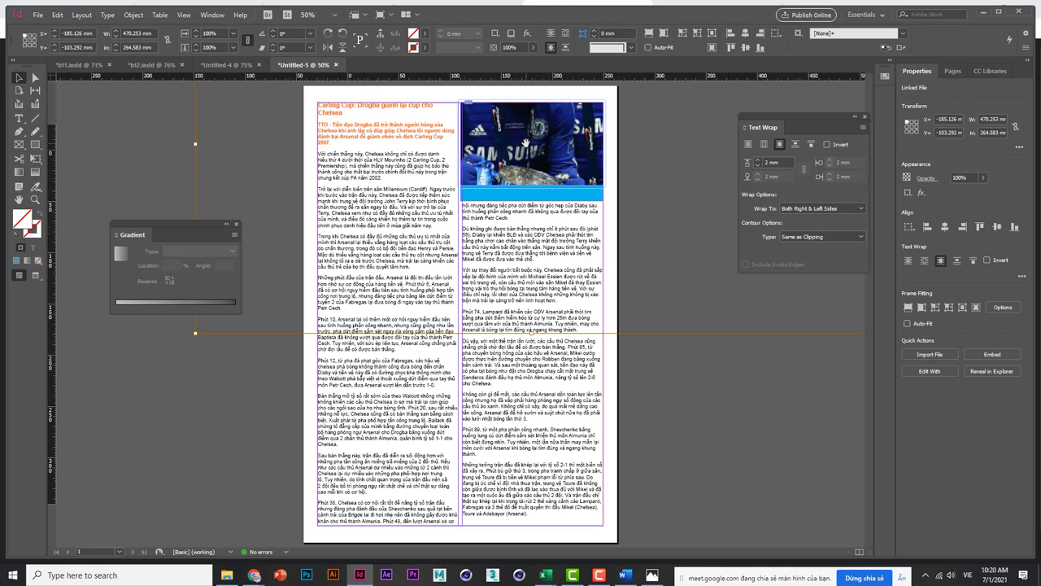
pyautogui.hotkey('ctrl', '-')
pyautogui.hotkey('ctrl', '-')
pyautogui.hotkey('ctrl', '-')
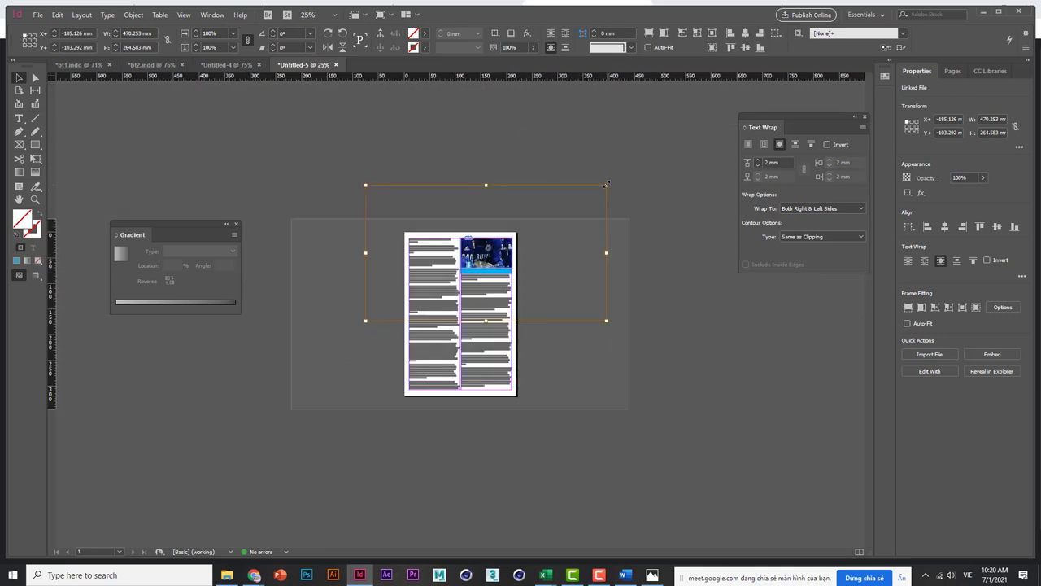
pyautogui.moveTo(606, 185); pyautogui.dragTo(523, 232)
pyautogui.moveTo(364, 322); pyautogui.dragTo(455, 270)
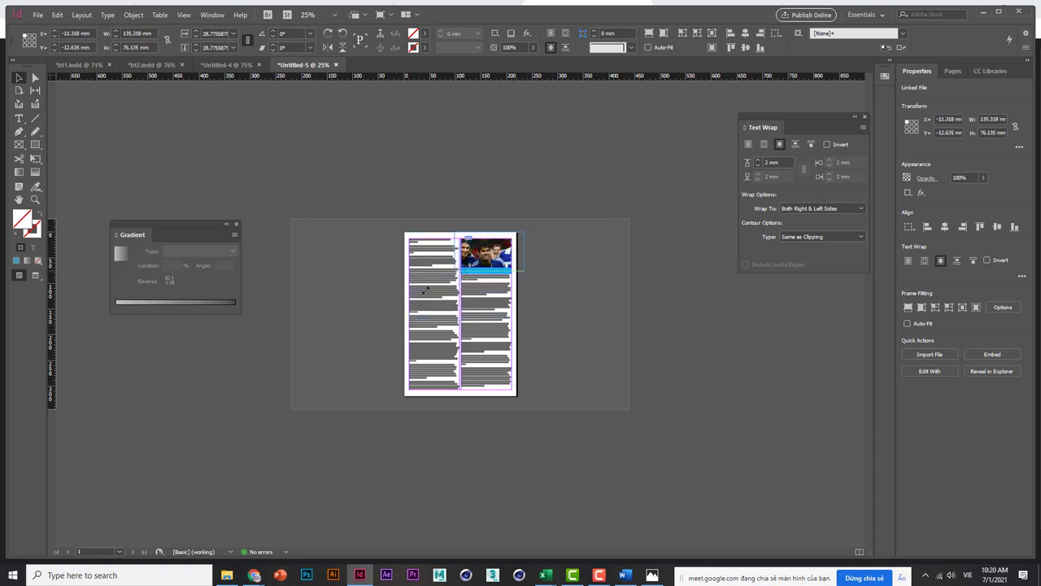
# Step: Scale the placed photo proportionally to about 116 × 65 mm and reposition it so the players fill its frame
pyautogui.hotkey('ctrl', '=')
pyautogui.hotkey('ctrl', '=')
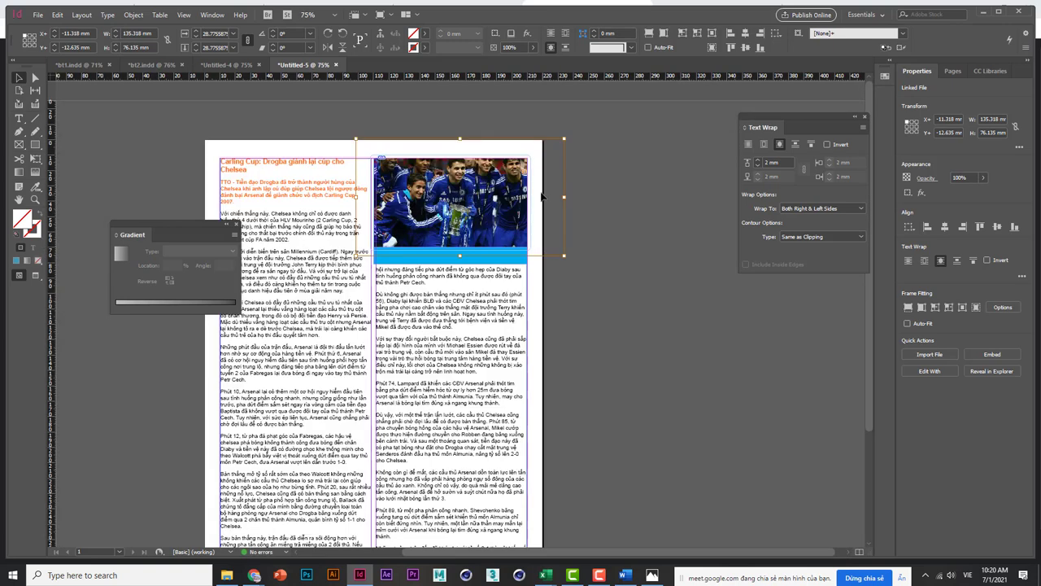
pyautogui.moveTo(564, 140); pyautogui.dragTo(539, 152)
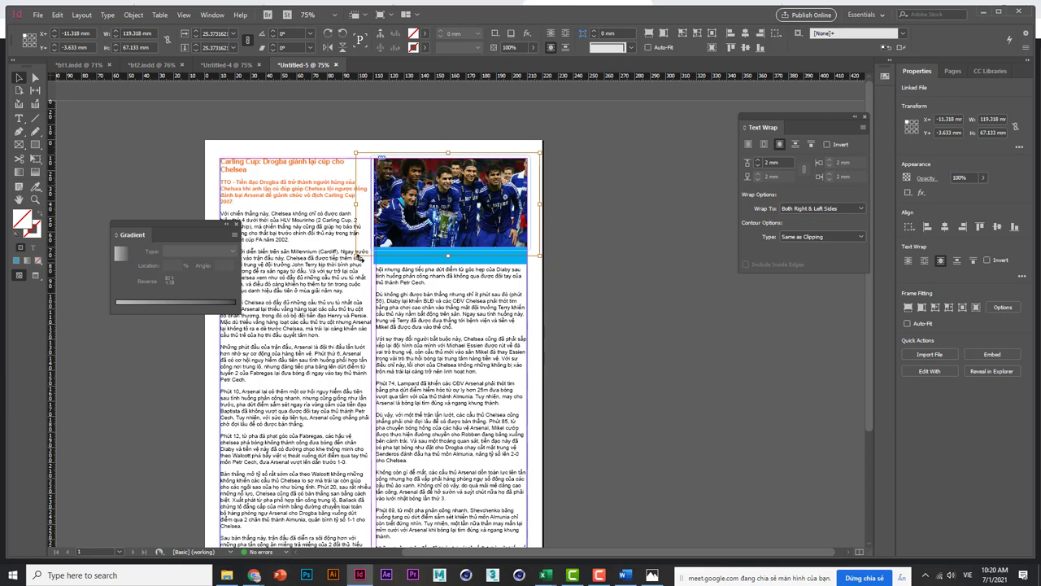
pyautogui.moveTo(356, 257); pyautogui.dragTo(372, 252)
pyautogui.moveTo(451, 230); pyautogui.dragTo(454, 218)
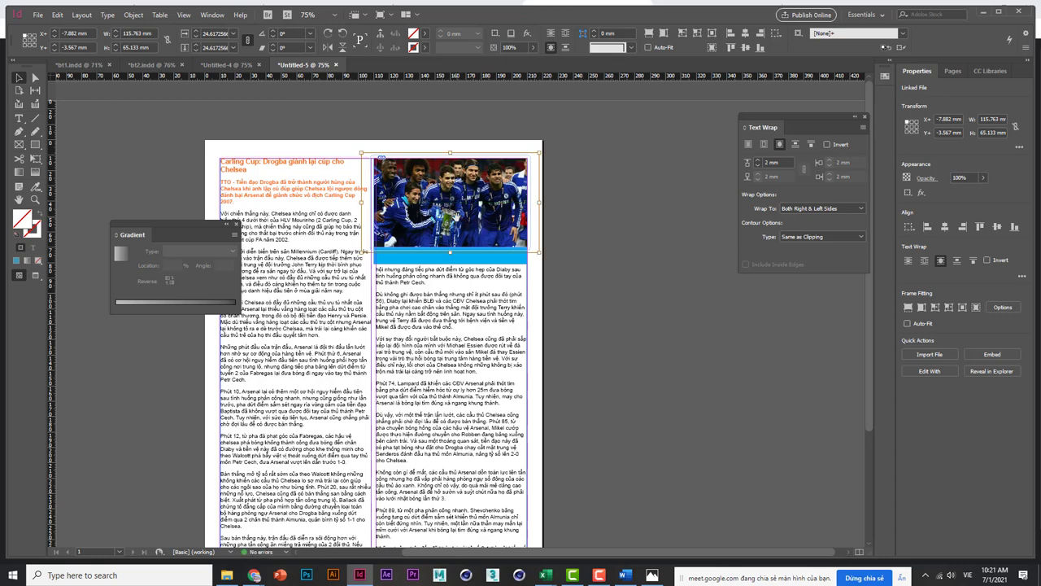
pyautogui.click(591, 164)
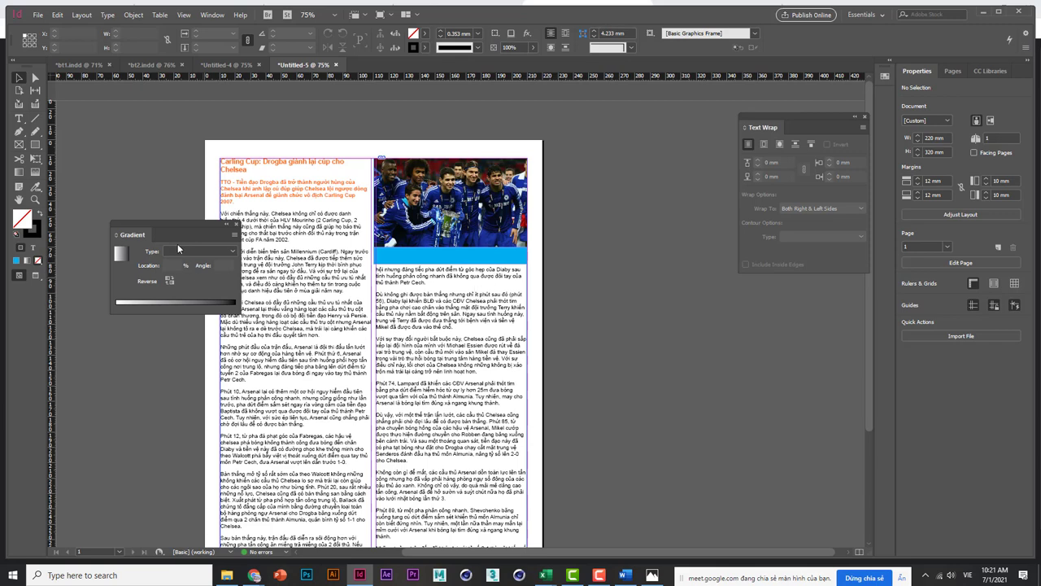
# Step: Copy the headline "Carling Cup: Drogba giành lại cúp cho Chelsea" into the blue caption bar below the photo
pyautogui.click(19, 118)
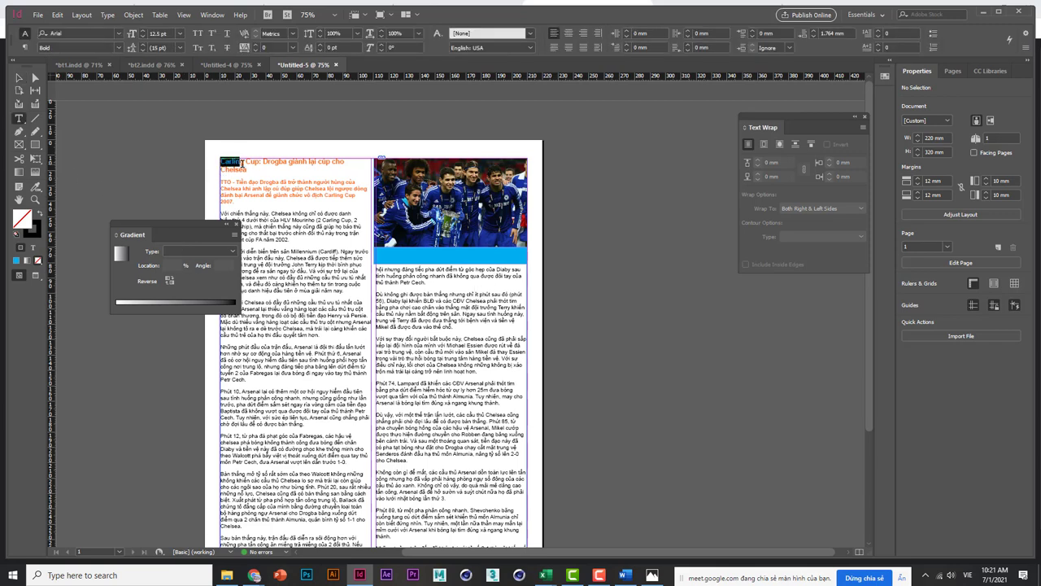
pyautogui.moveTo(220, 160); pyautogui.dragTo(247, 170)
pyautogui.hotkey('ctrl', 'c')
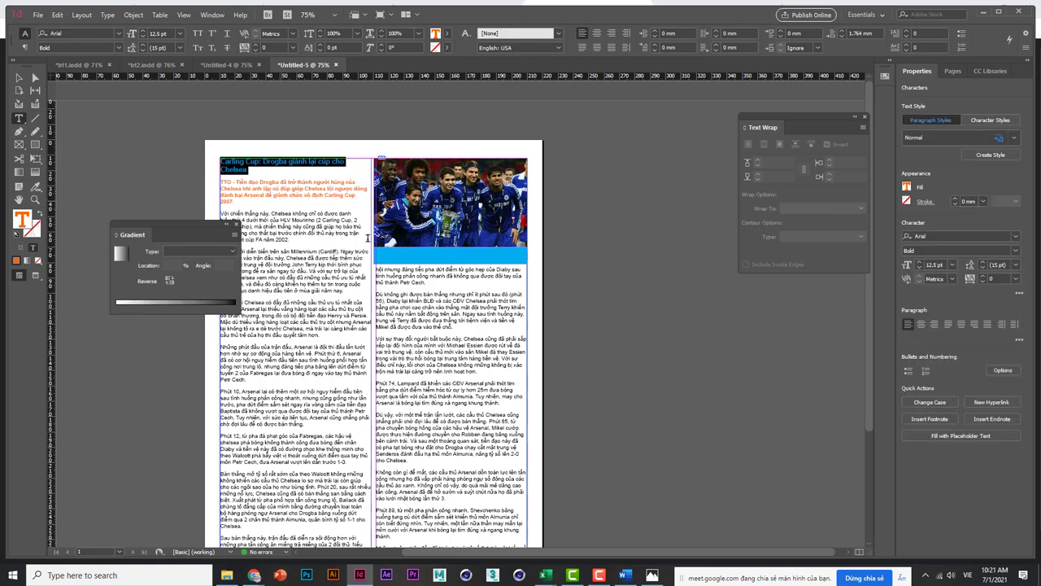
pyautogui.click(395, 256)
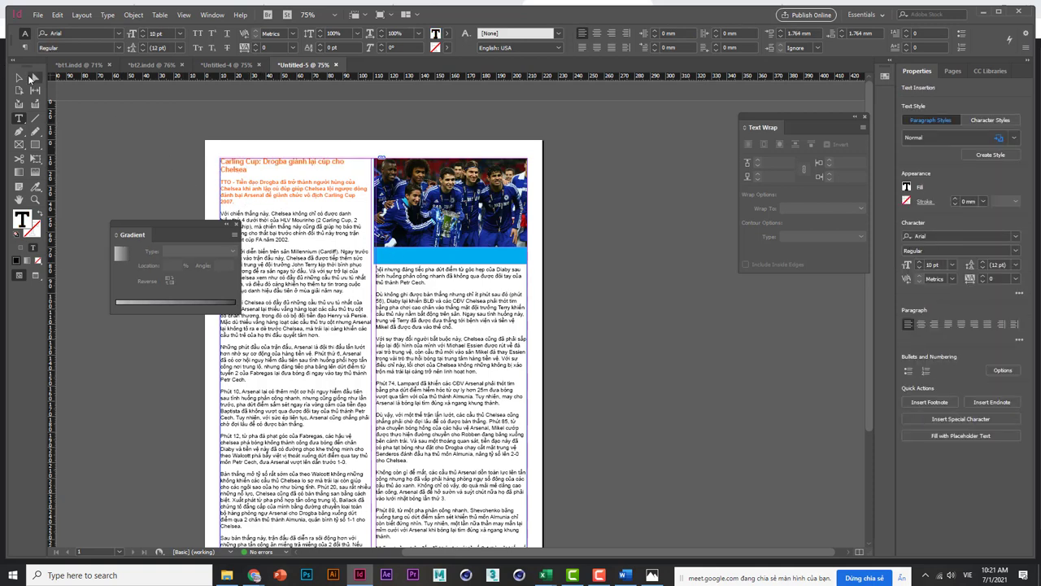
pyautogui.press('Escape')
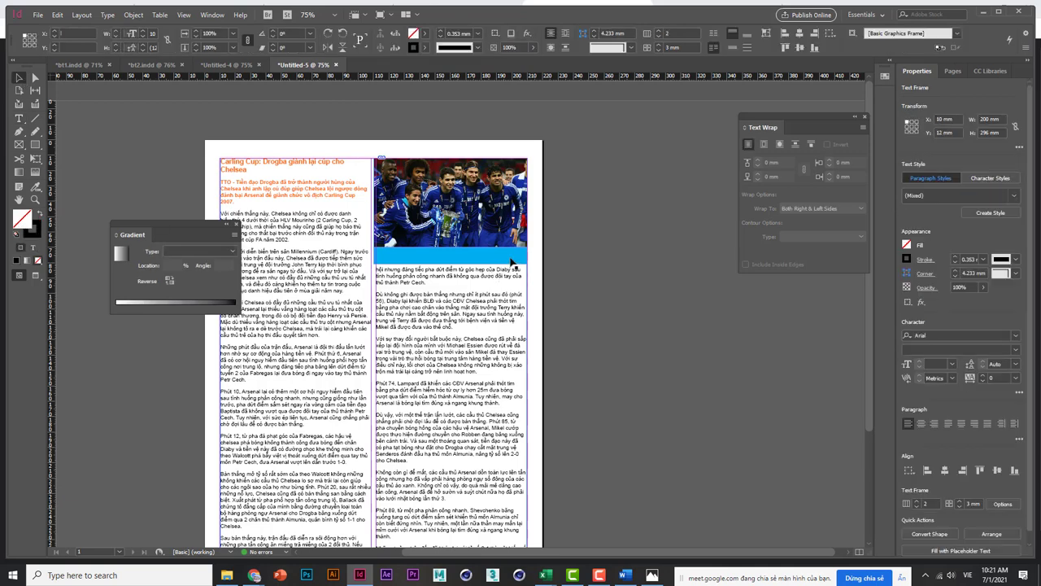
pyautogui.click(486, 257)
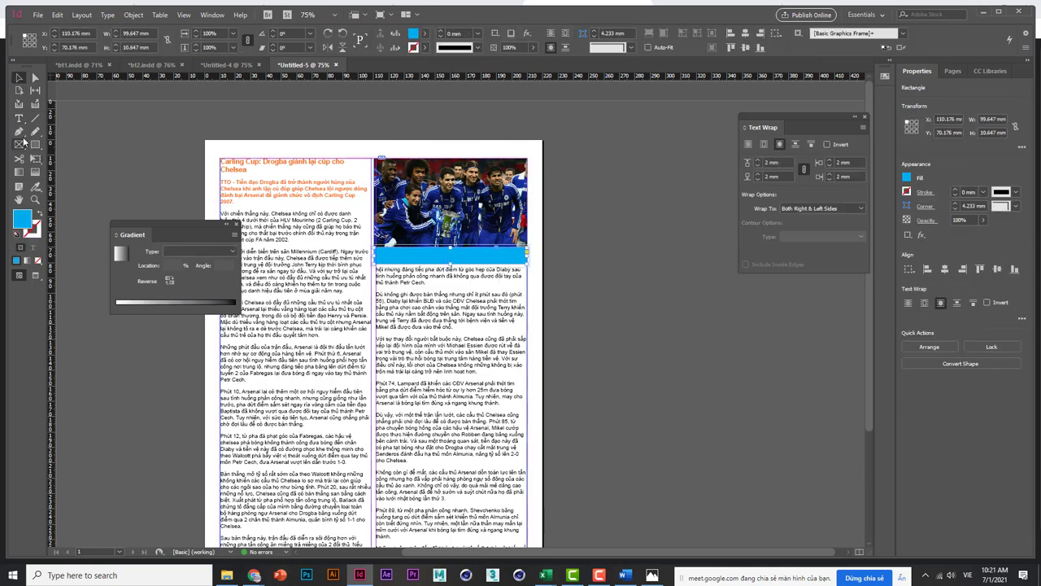
pyautogui.doubleClick(392, 257)
pyautogui.hotkey('ctrl', 'v')
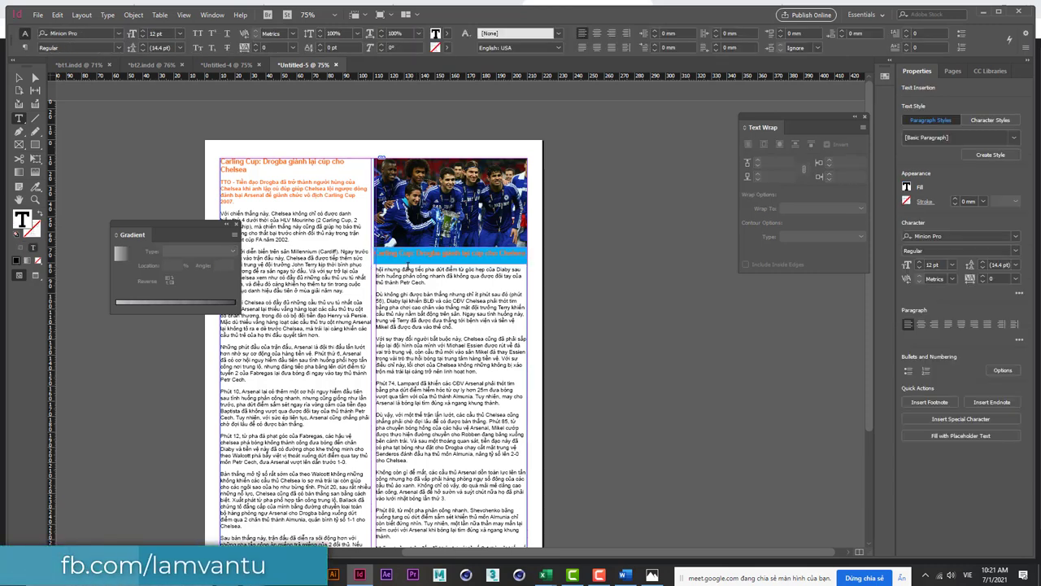
# Step: Format the caption text with the [Paper] fill colour, 11 pt size and Arial Regular style
pyautogui.hotkey('ctrl', 'a')
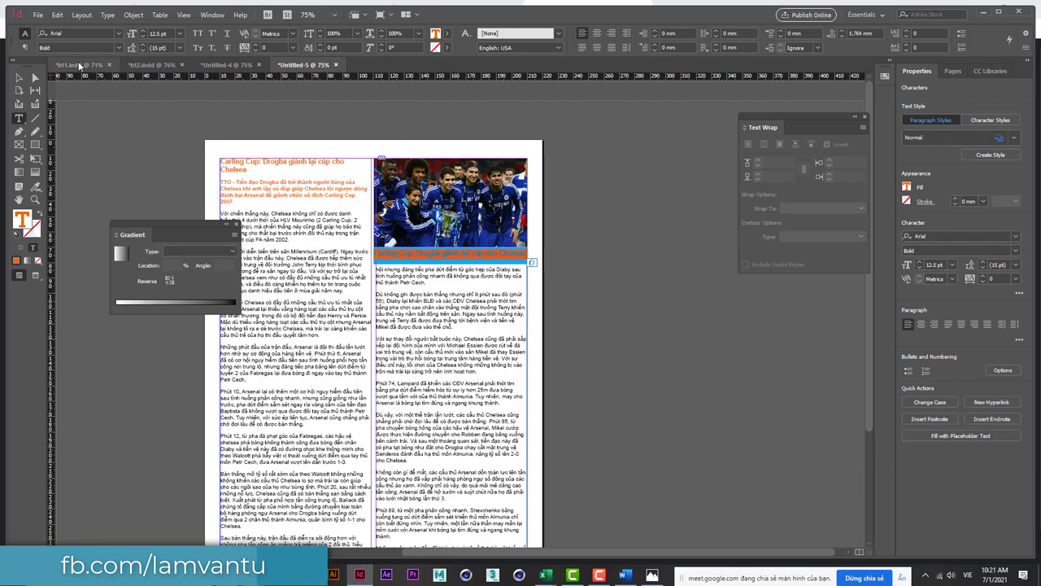
pyautogui.click(446, 33)
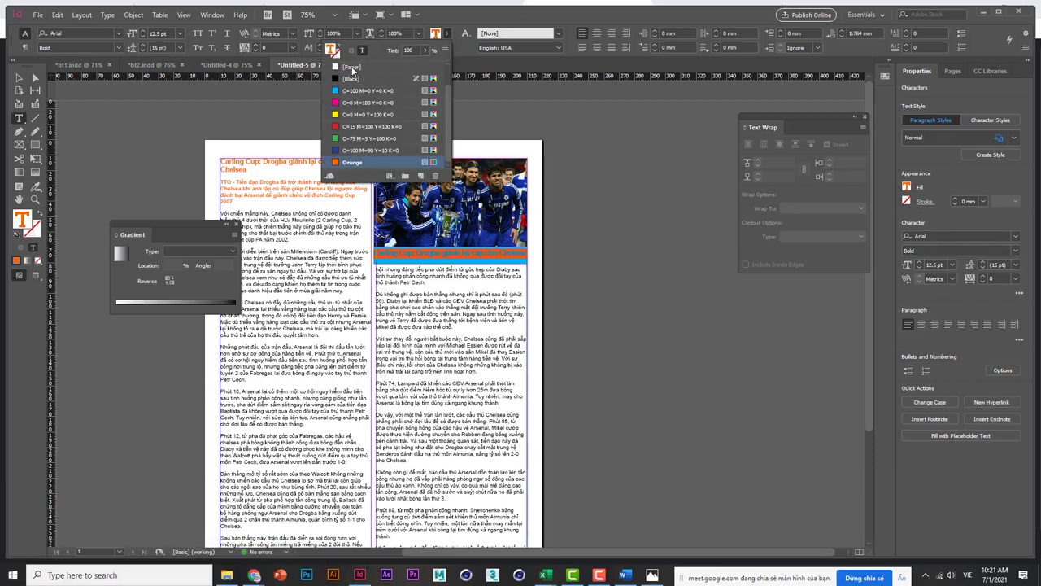
pyautogui.click(351, 67)
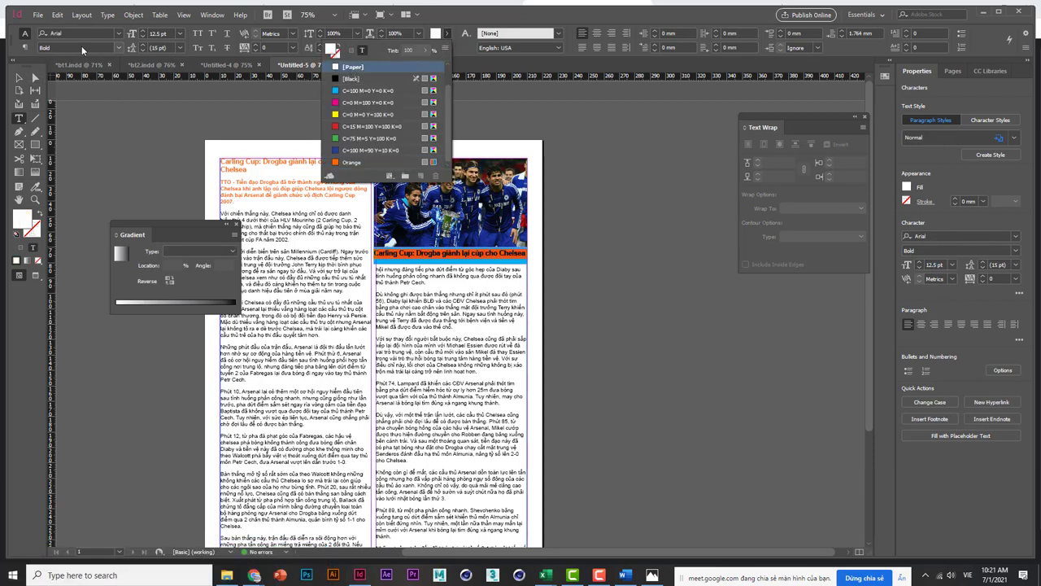
pyautogui.click(143, 38)
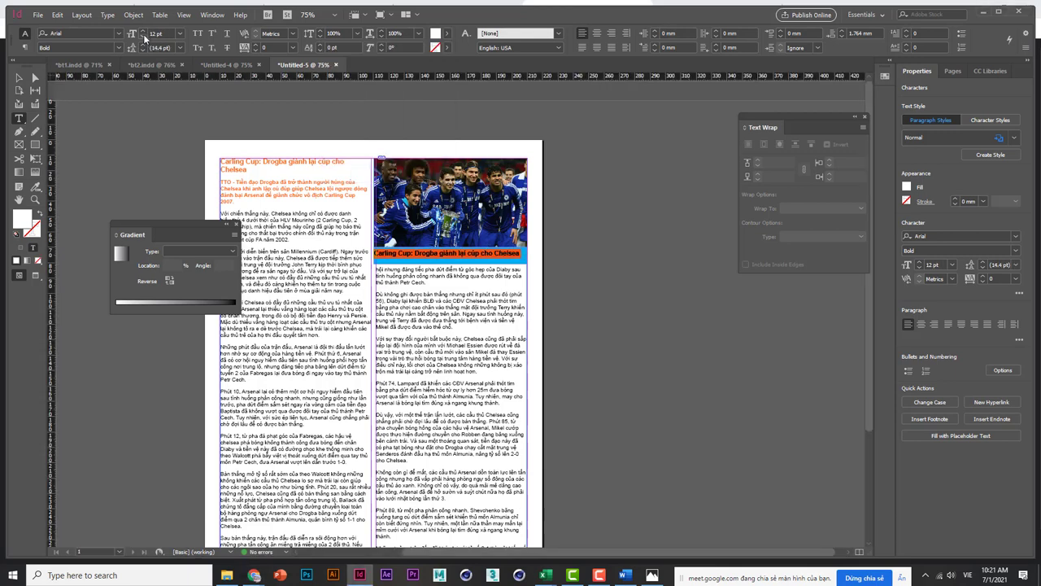
pyautogui.click(144, 37)
pyautogui.click(117, 46)
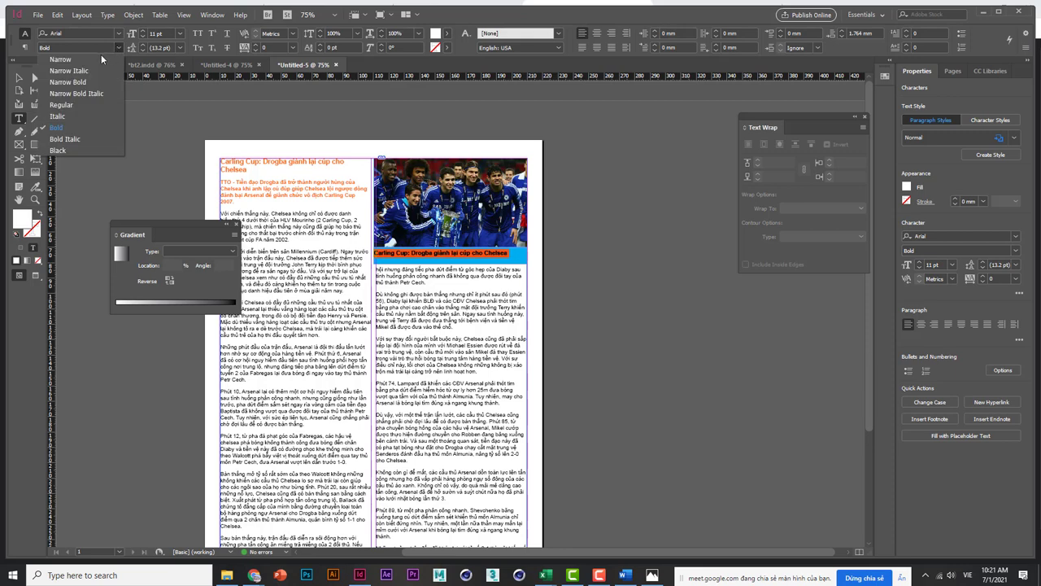
pyautogui.click(83, 106)
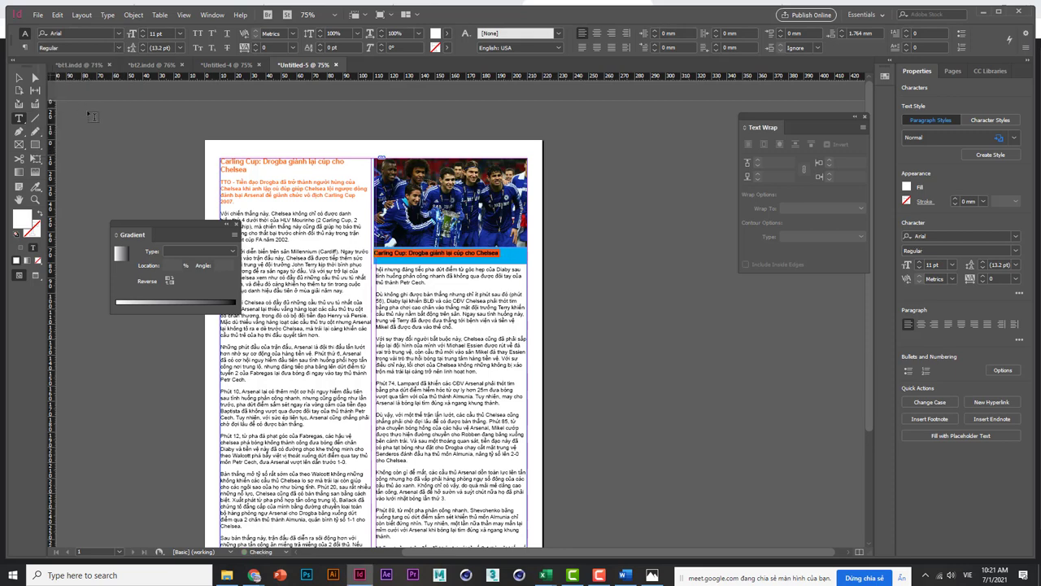
pyautogui.click(22, 78)
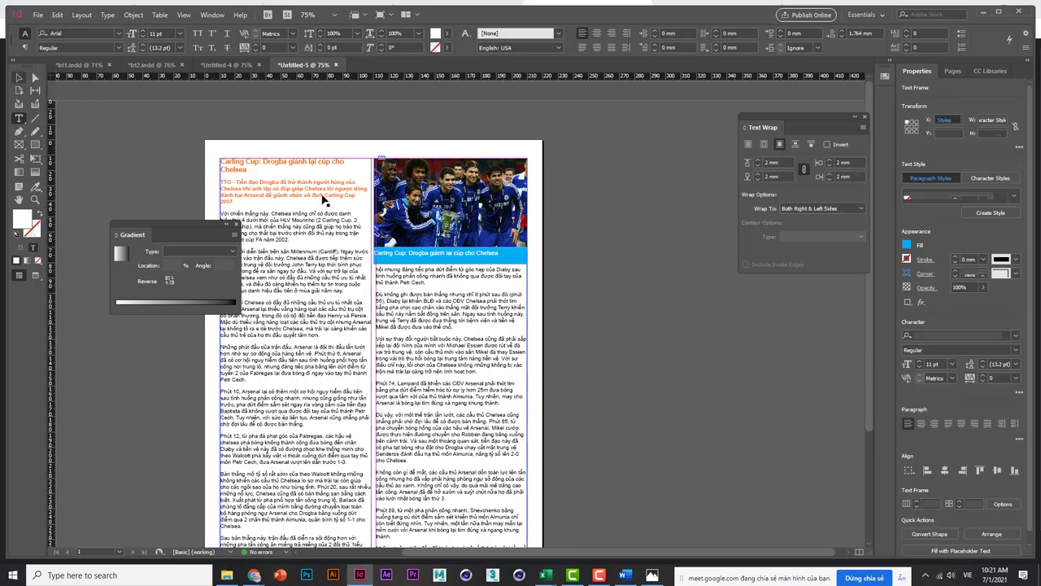
# Step: Centre the caption text horizontally in the blue bar
pyautogui.click(439, 254)
pyautogui.hotkey('ctrl', '=')
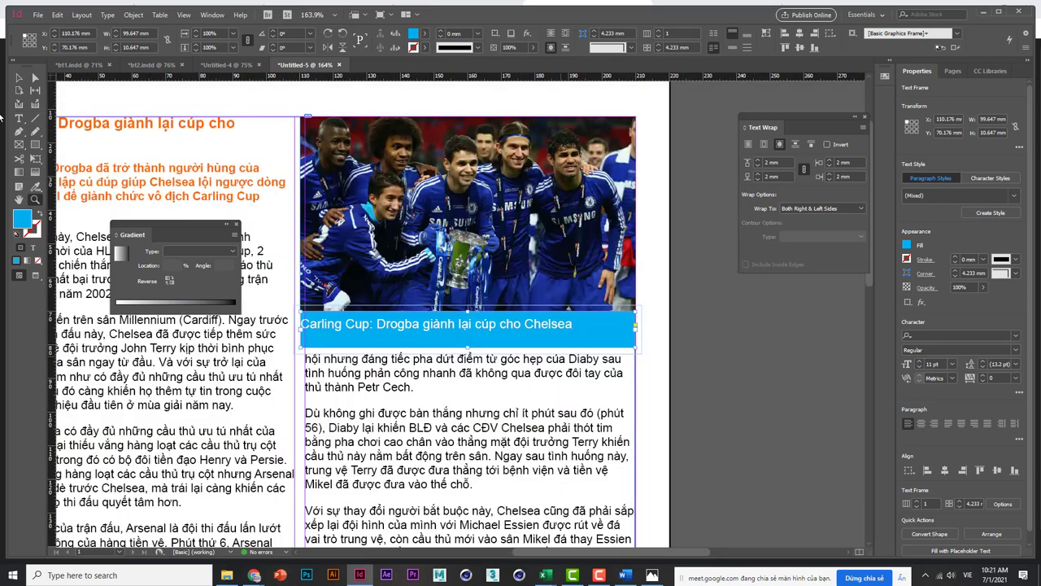
pyautogui.click(701, 375)
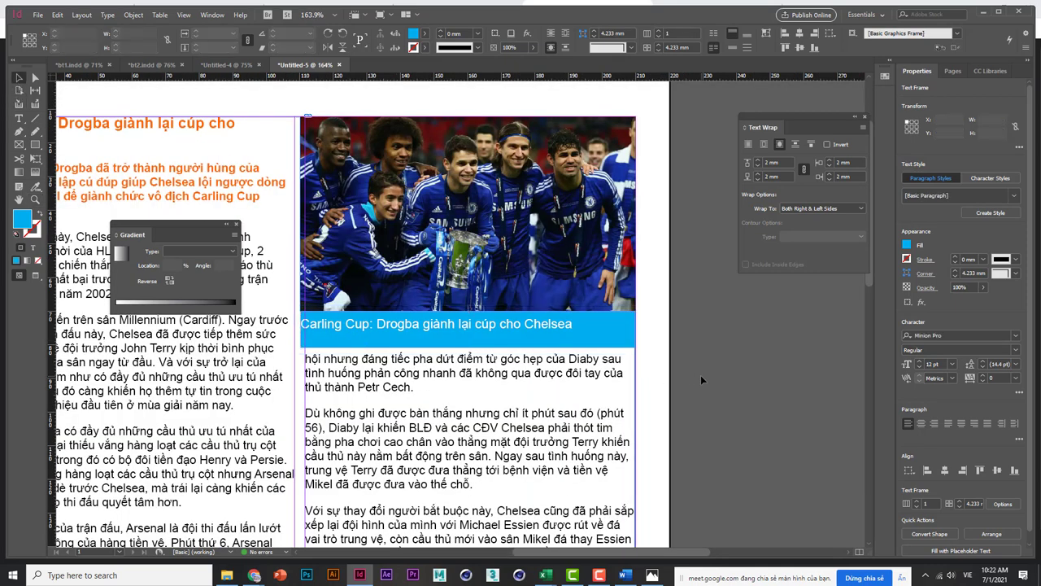
pyautogui.click(19, 118)
pyautogui.click(423, 323)
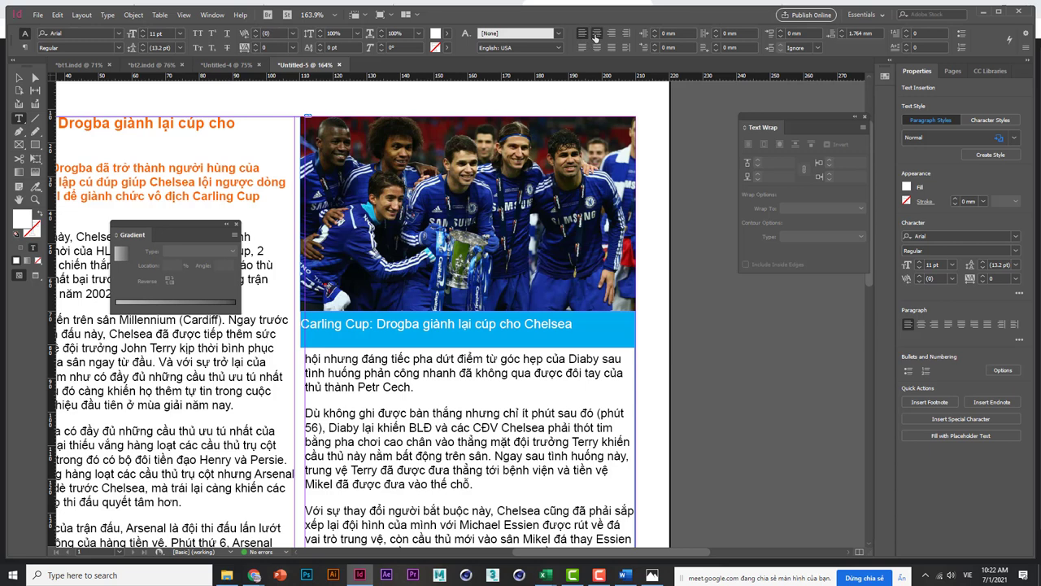
pyautogui.click(596, 34)
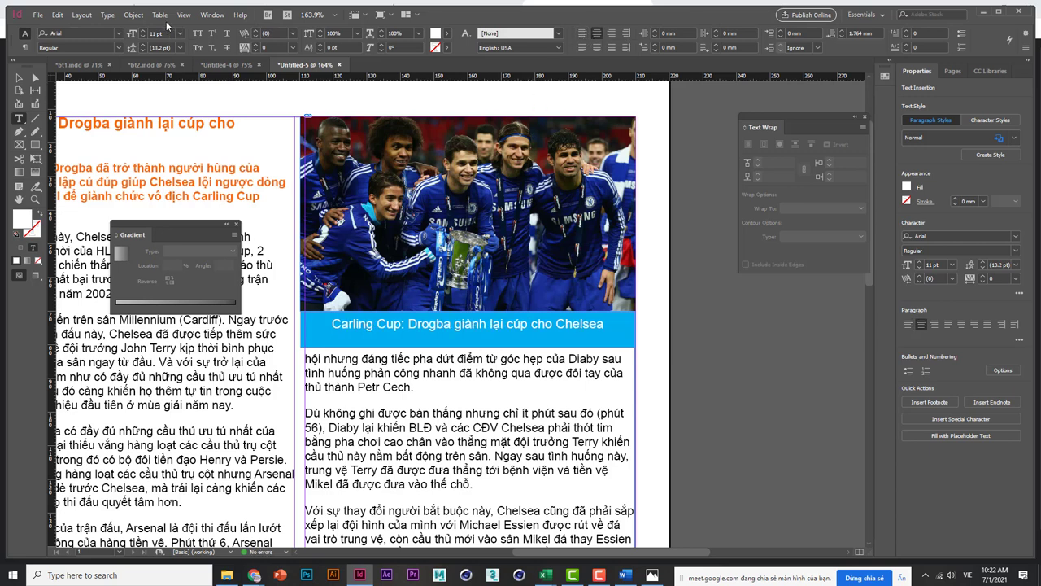
# Step: Set the caption frame's vertical justification to Center in its Text Frame Options
pyautogui.click(133, 15)
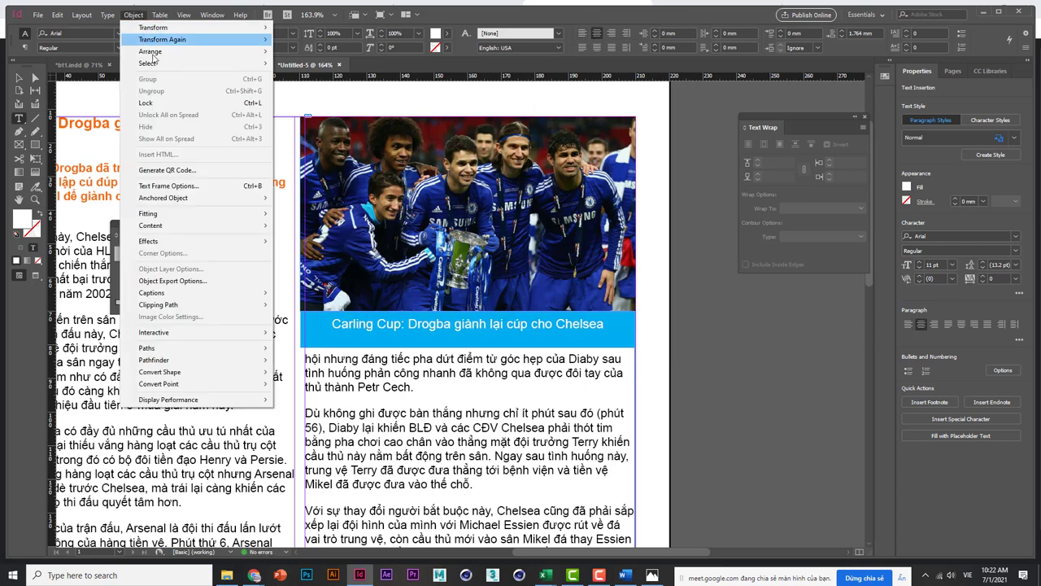
pyautogui.click(199, 187)
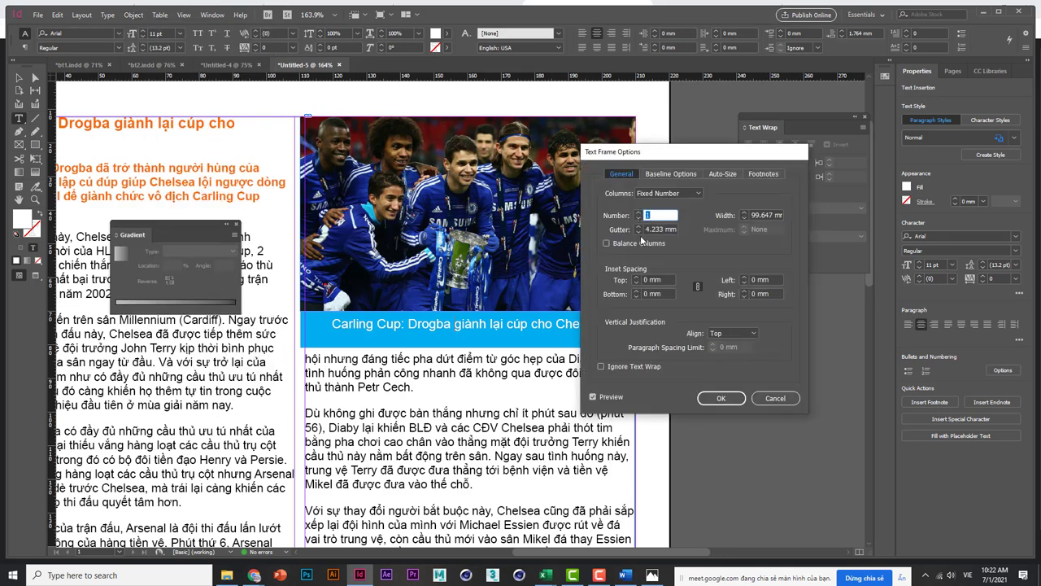
pyautogui.click(724, 332)
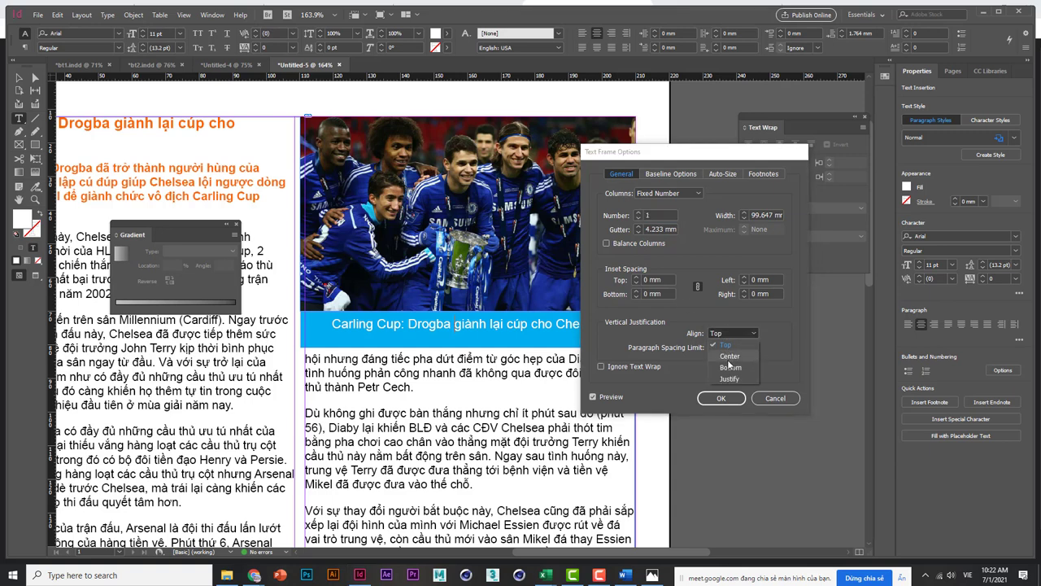
pyautogui.click(729, 366)
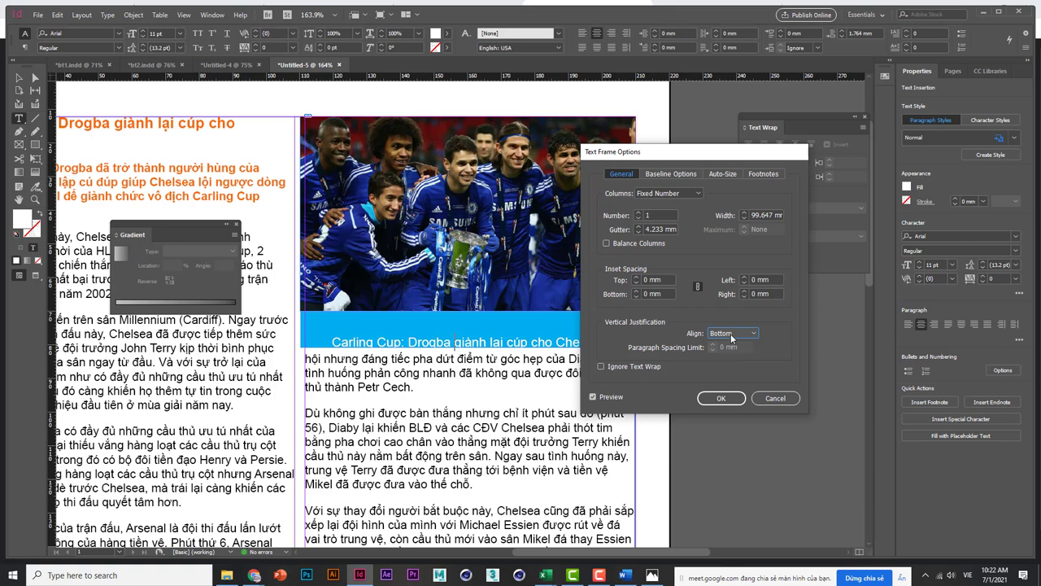
pyautogui.click(731, 335)
pyautogui.click(732, 351)
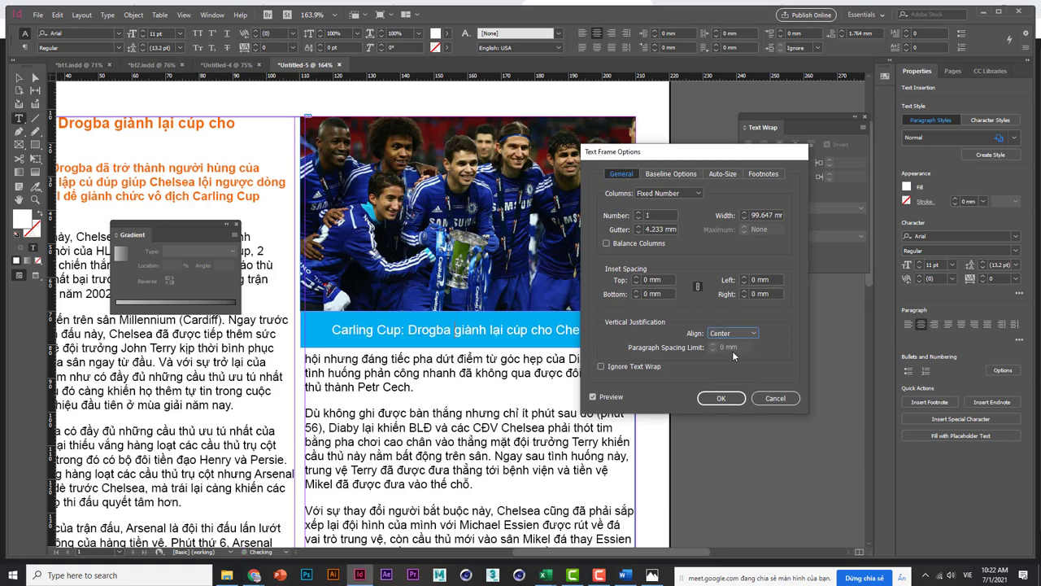
pyautogui.click(721, 398)
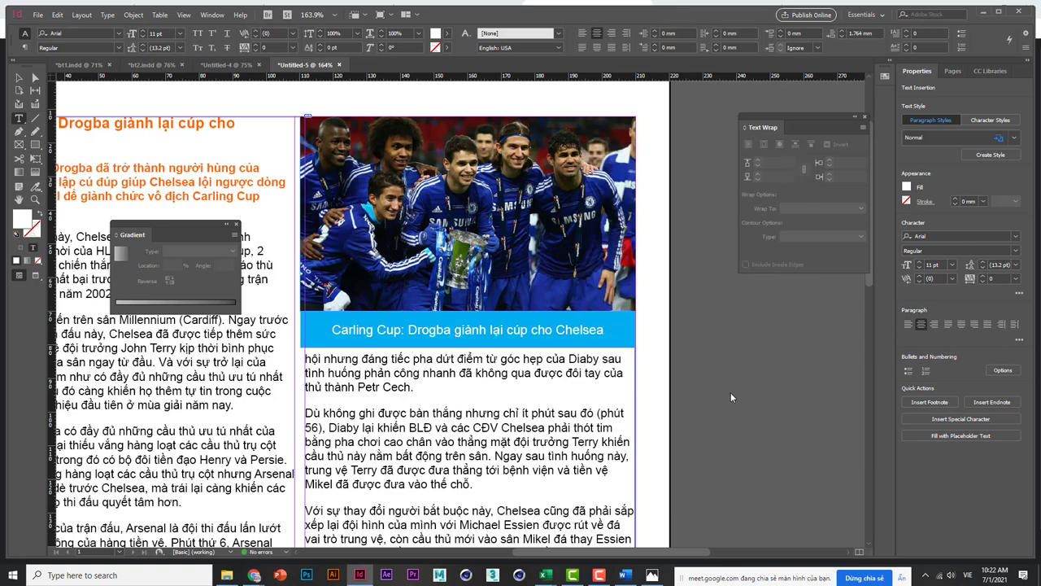
# Step: Reposition the caption bar flush beneath the photo, at about X 110.18 mm and Y 70 mm
pyautogui.click(18, 77)
pyautogui.click(619, 346)
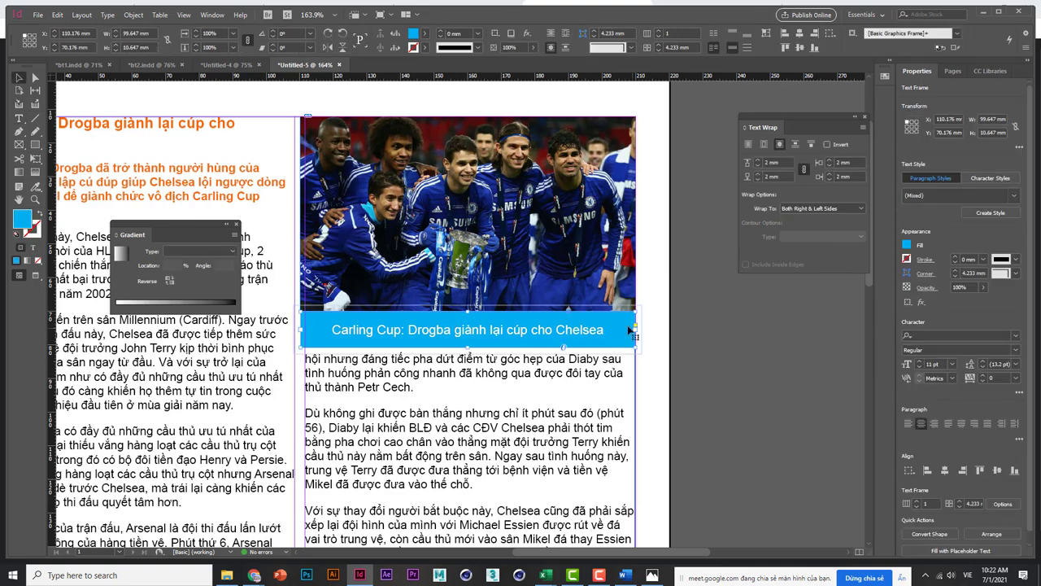
pyautogui.moveTo(632, 332); pyautogui.dragTo(629, 341)
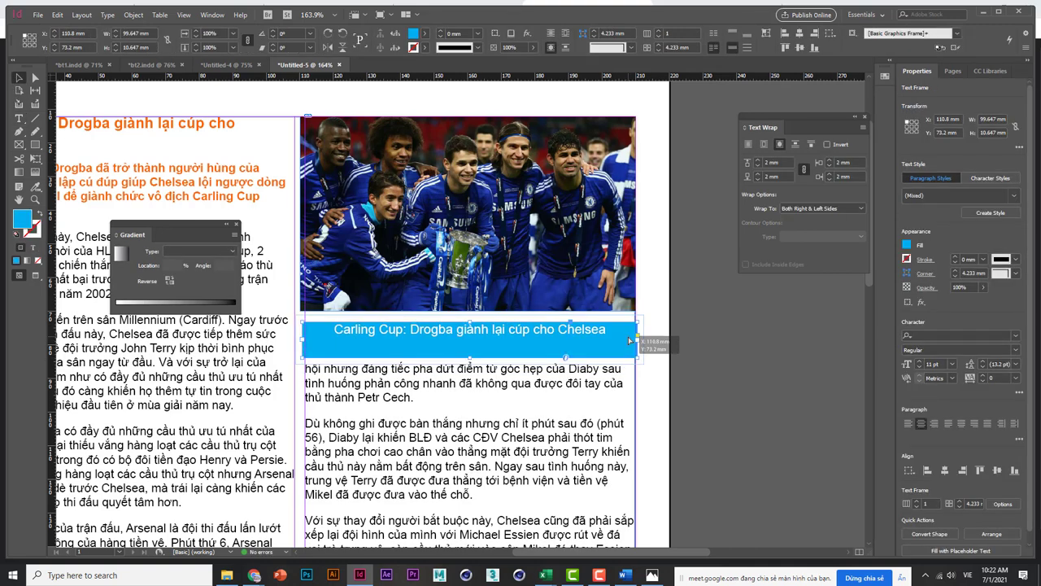
pyautogui.click(693, 342)
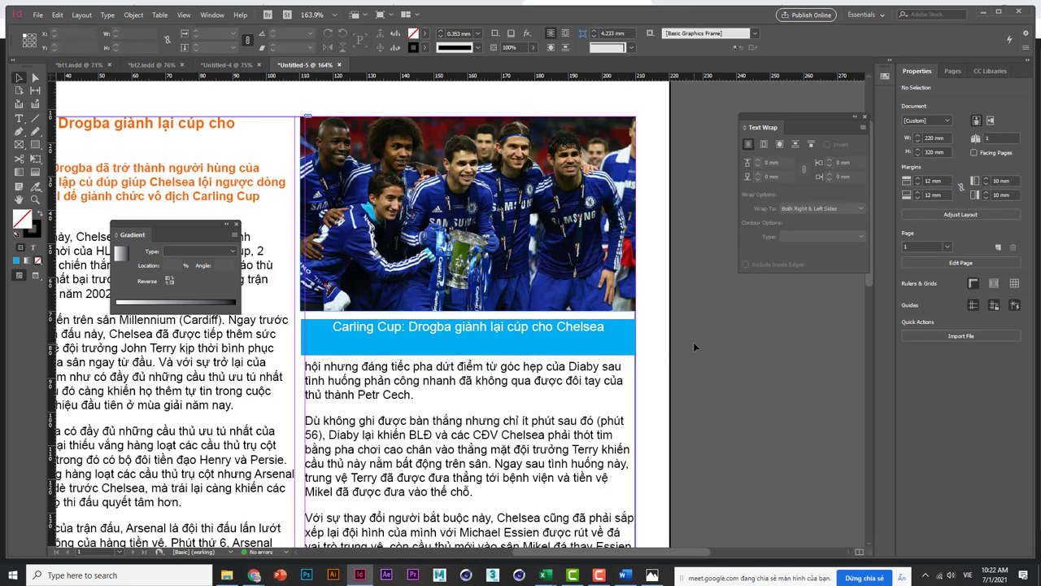
pyautogui.click(620, 335)
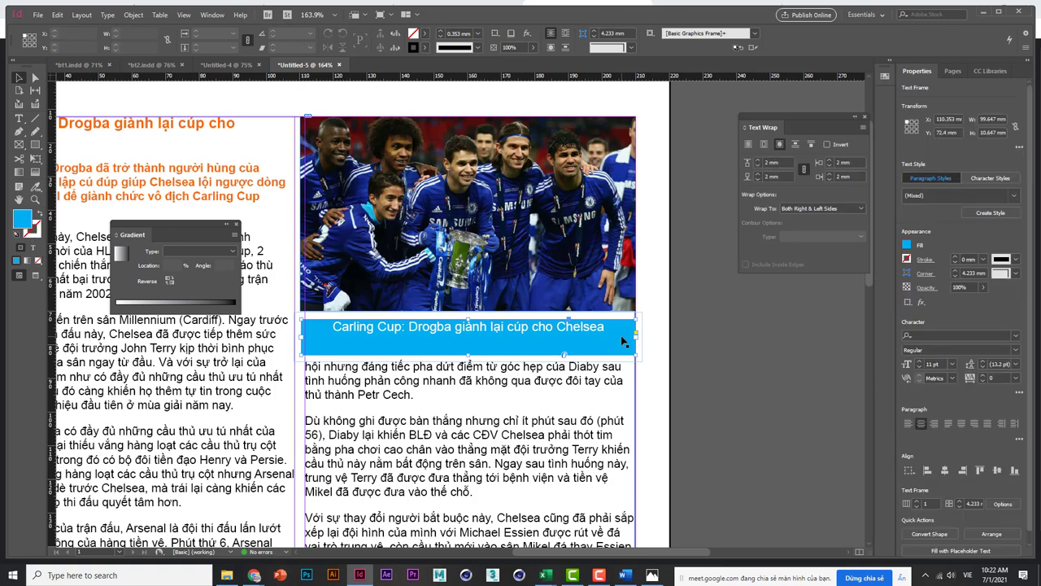
pyautogui.moveTo(620, 335); pyautogui.dragTo(631, 333)
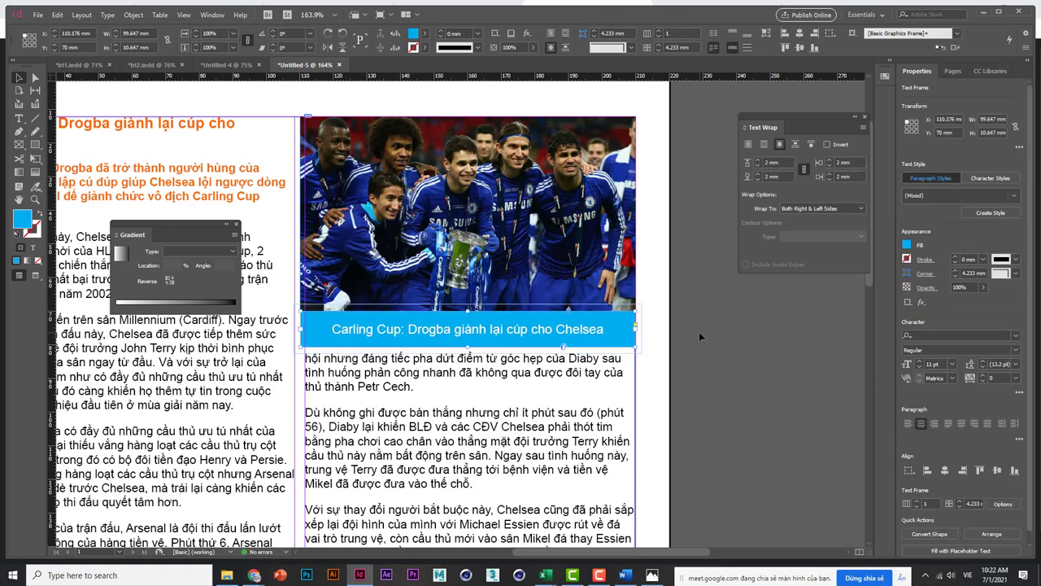
pyautogui.click(699, 331)
pyautogui.hotkey('ctrl', '-')
pyautogui.hotkey('ctrl', '-')
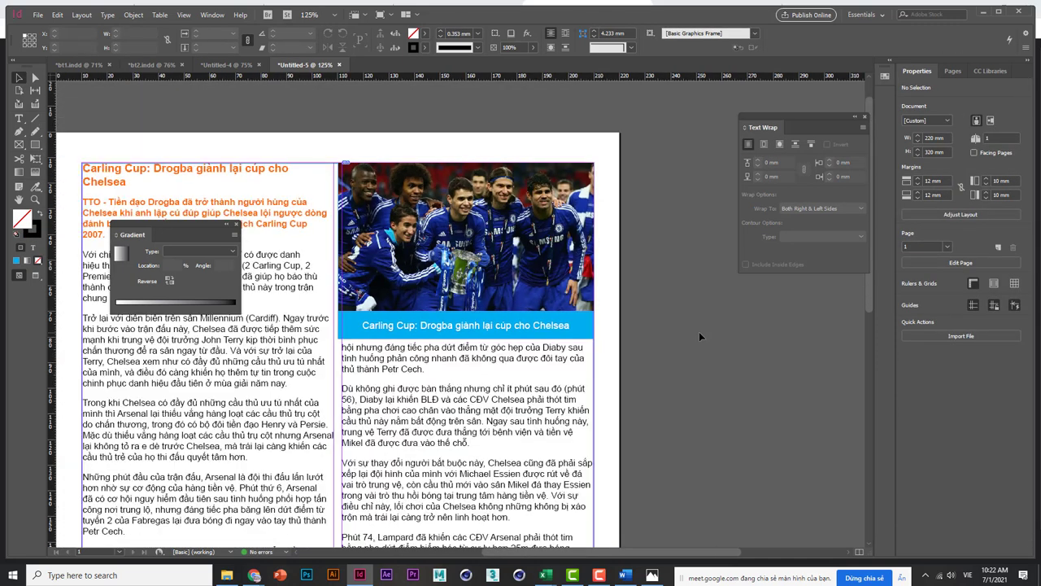
pyautogui.hotkey('ctrl', '-')
pyautogui.hotkey('ctrl', '-')
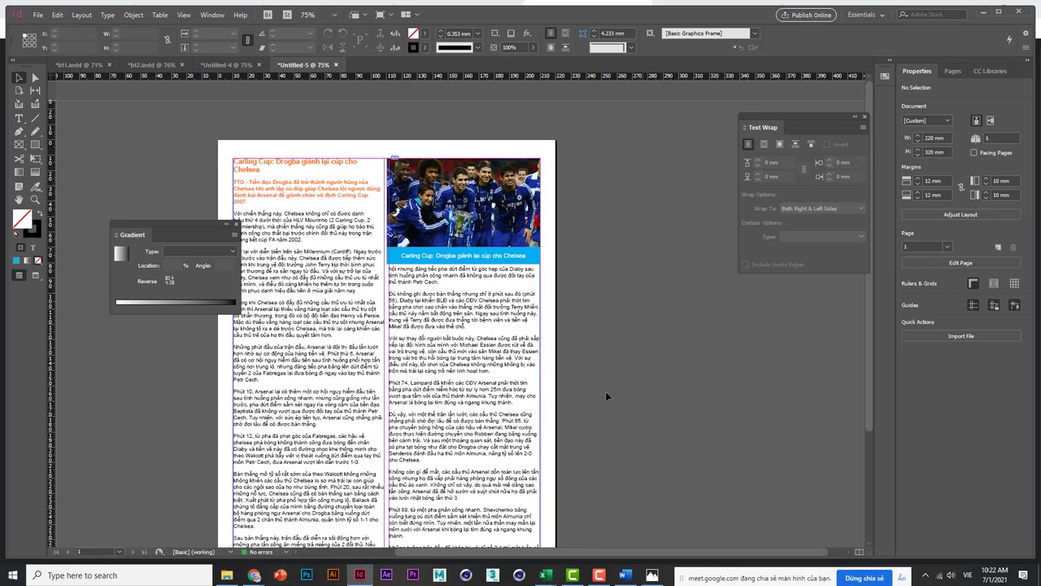
pyautogui.moveTo(605, 392); pyautogui.dragTo(643, 295)
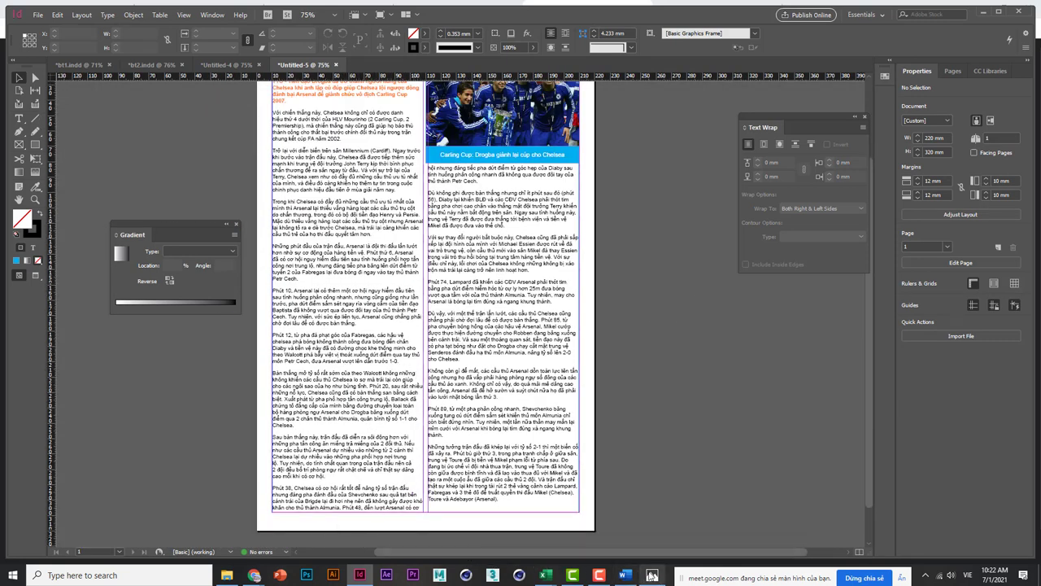
# Step: Check the reference image and draw a rectangle about 68 × 10 mm across the column gutter, with light-blue fill and no stroke
pyautogui.click(651, 575)
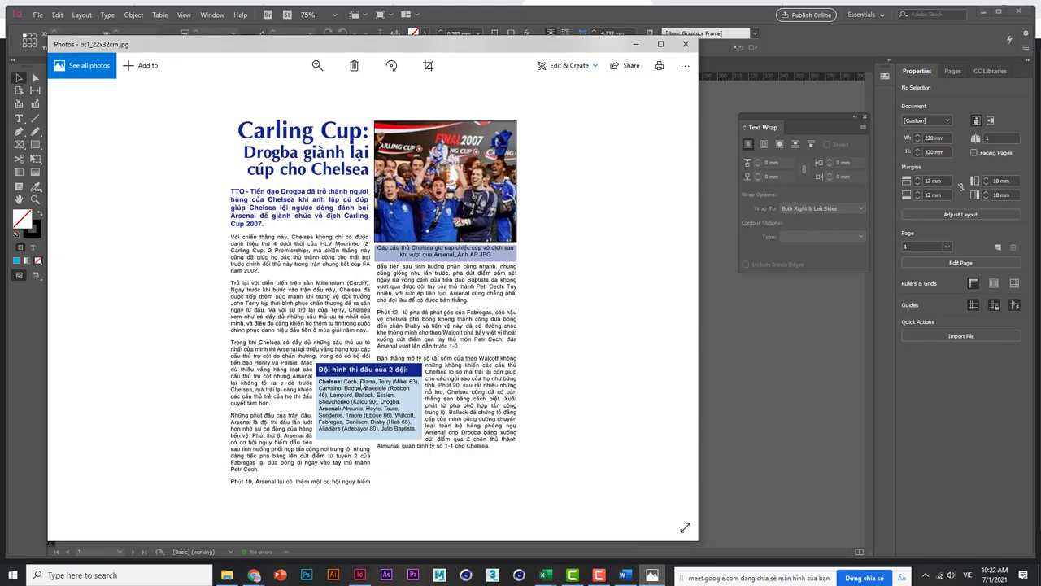
pyautogui.click(751, 103)
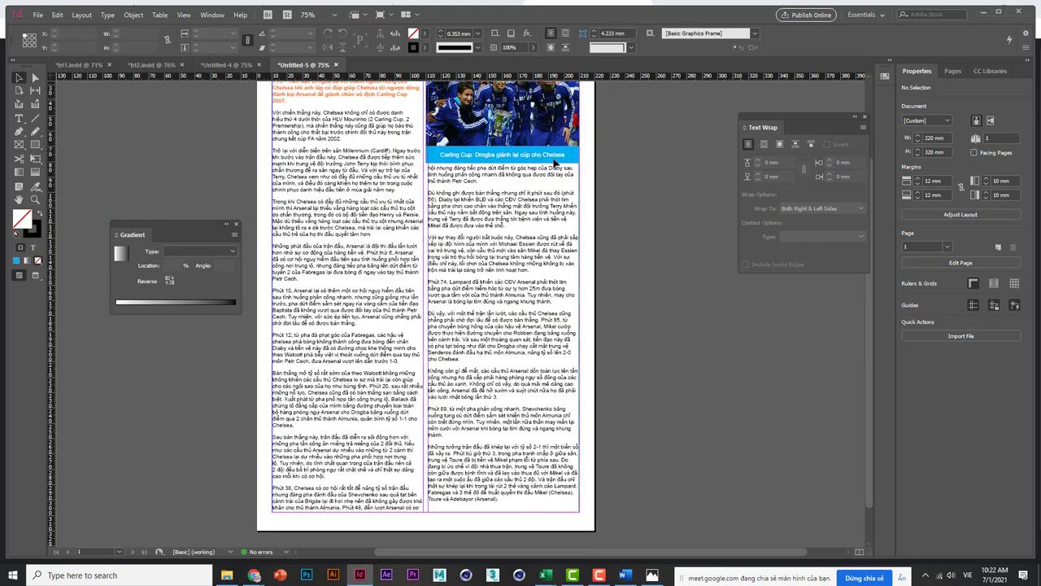
pyautogui.click(35, 145)
pyautogui.moveTo(376, 323); pyautogui.dragTo(485, 350)
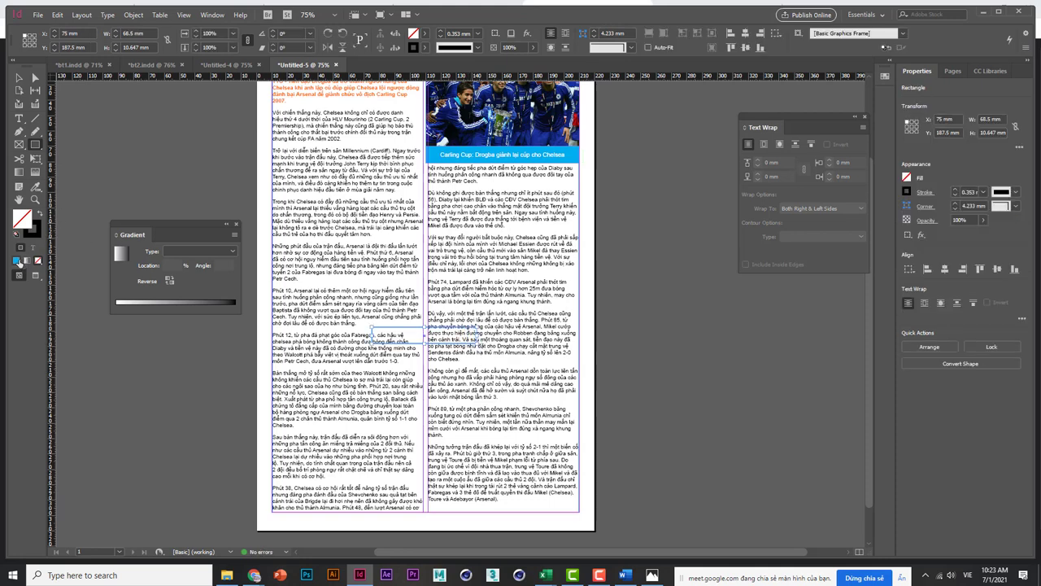
pyautogui.click(16, 260)
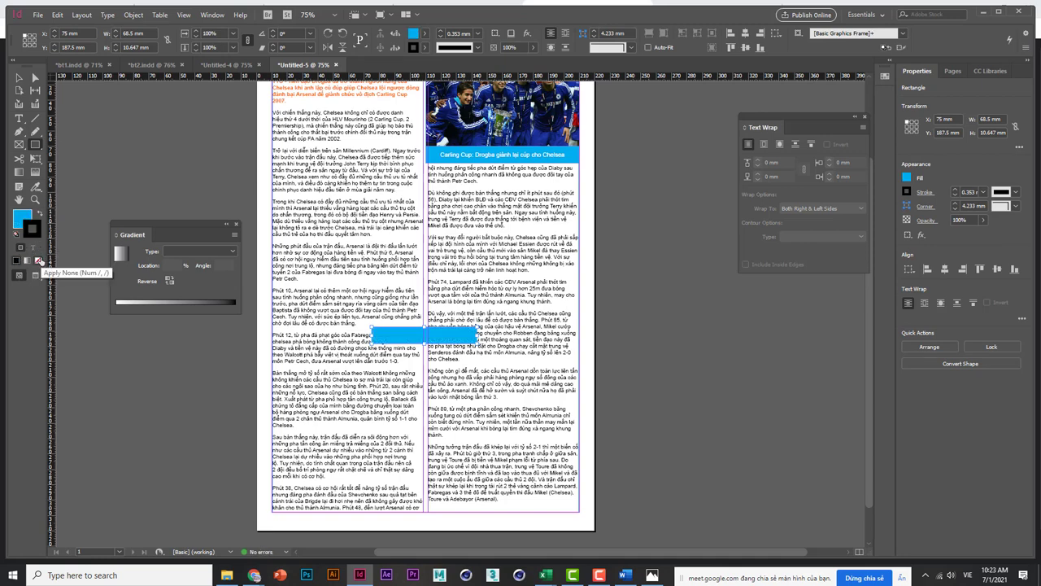
pyautogui.click(39, 260)
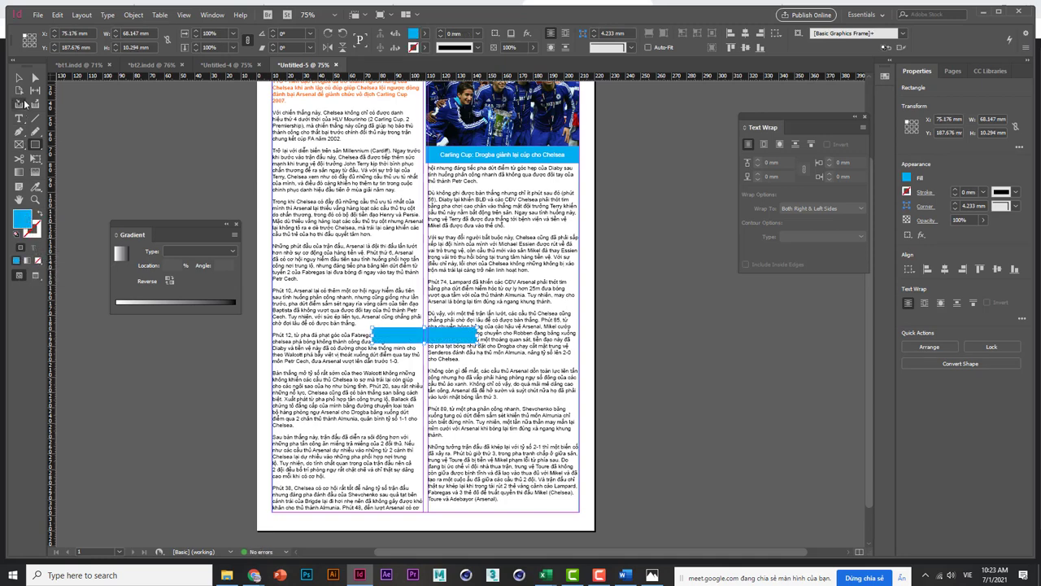
# Step: Wrap the body text around the blue rectangle's object shape with a 1 mm offset on all sides
pyautogui.click(18, 77)
pyautogui.click(780, 145)
pyautogui.click(757, 162)
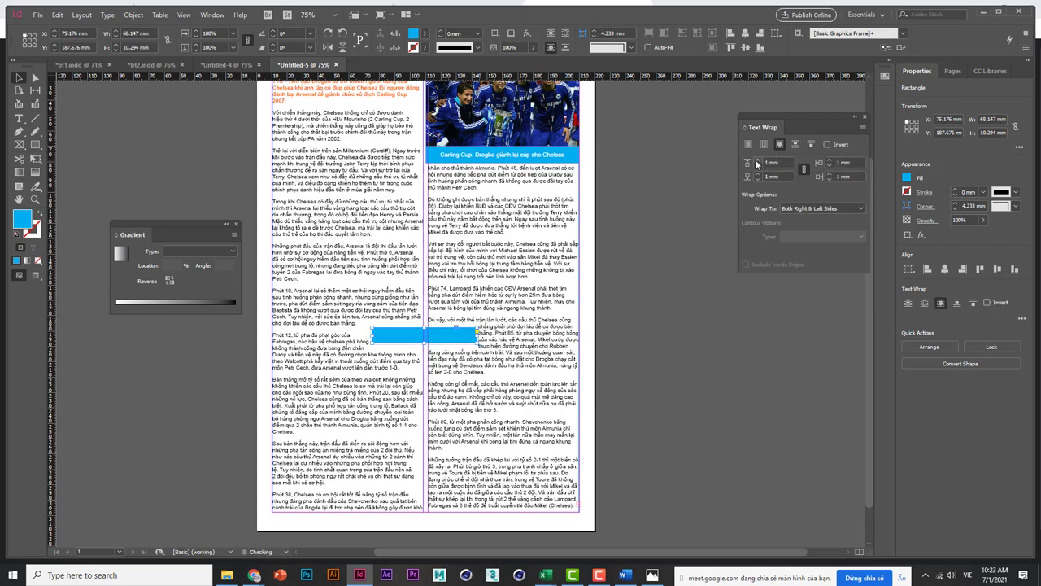
# Step: Nudge the blue rectangle to about X 75.9 mm and place a duplicate directly beneath it at about Y 198.2 mm
pyautogui.moveTo(349, 319); pyautogui.dragTo(537, 428)
pyautogui.click(18, 77)
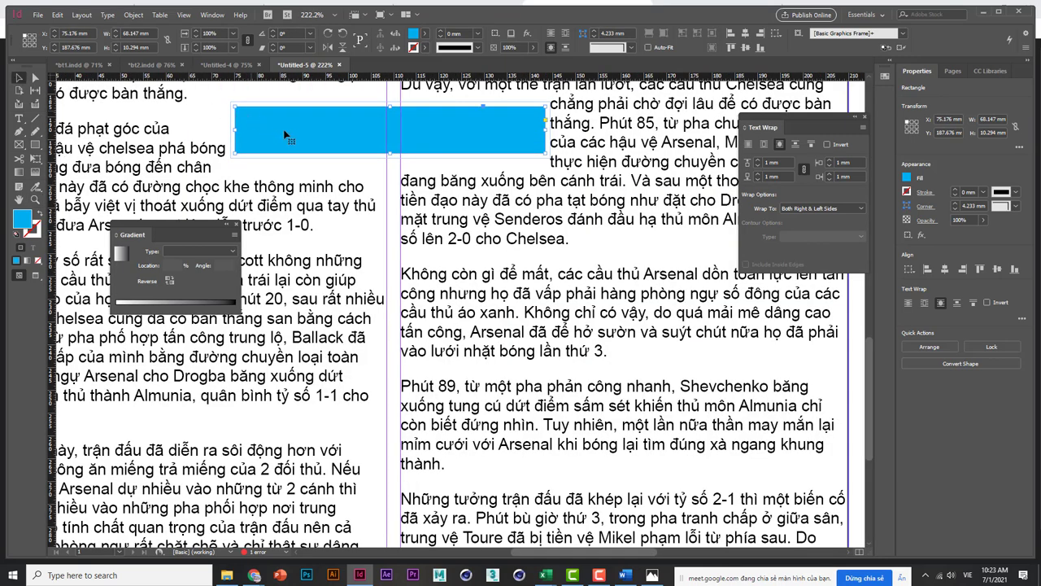
pyautogui.moveTo(286, 136); pyautogui.dragTo(292, 132)
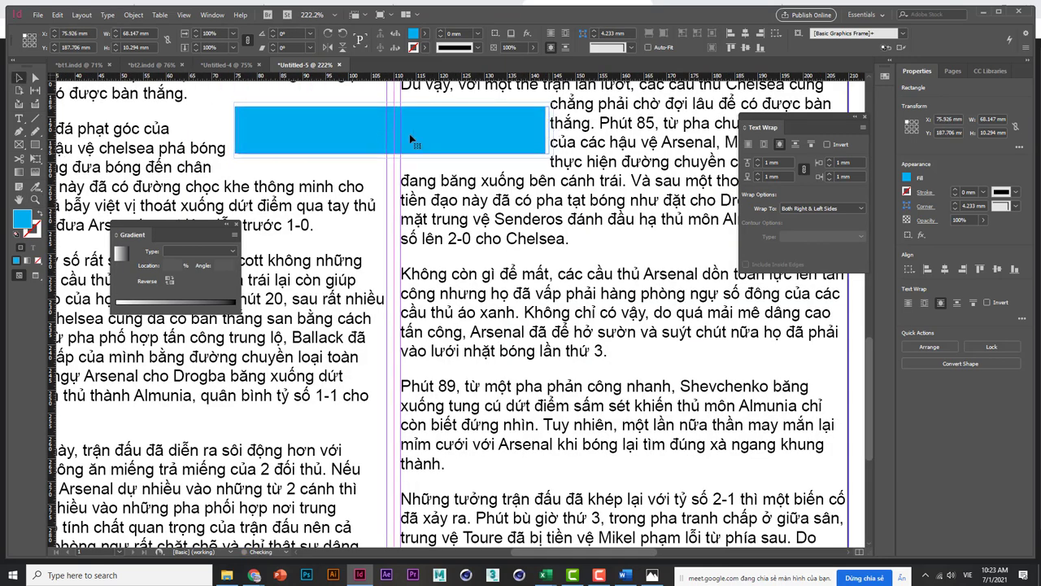
pyautogui.moveTo(409, 133); pyautogui.dragTo(335, 222)
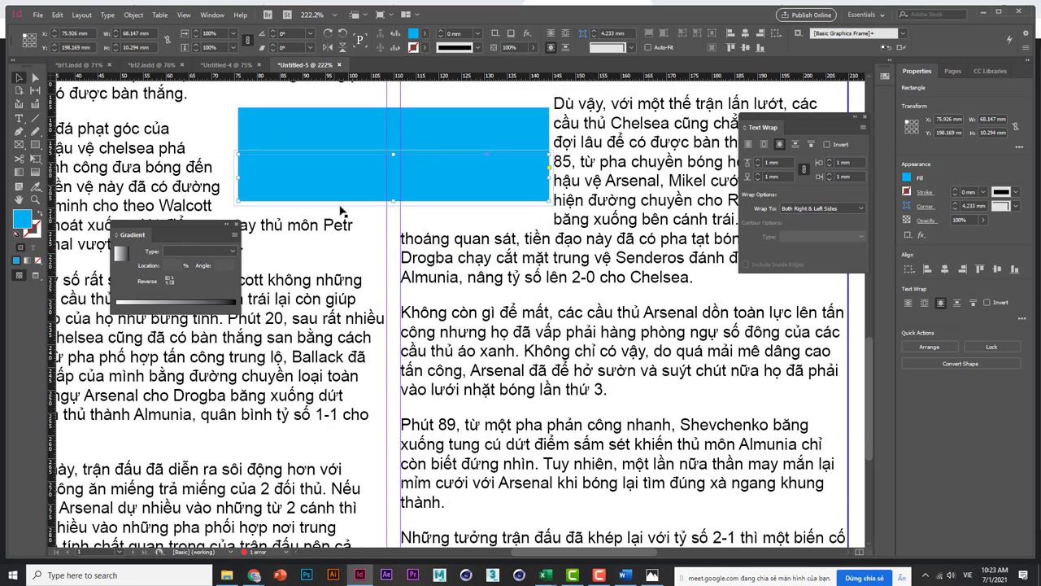
# Step: Fill the lower rectangle with the C=0 M=0 Y=100 K=0 swatch, duplicate that swatch and review the copy's CMYK options
pyautogui.click(427, 34)
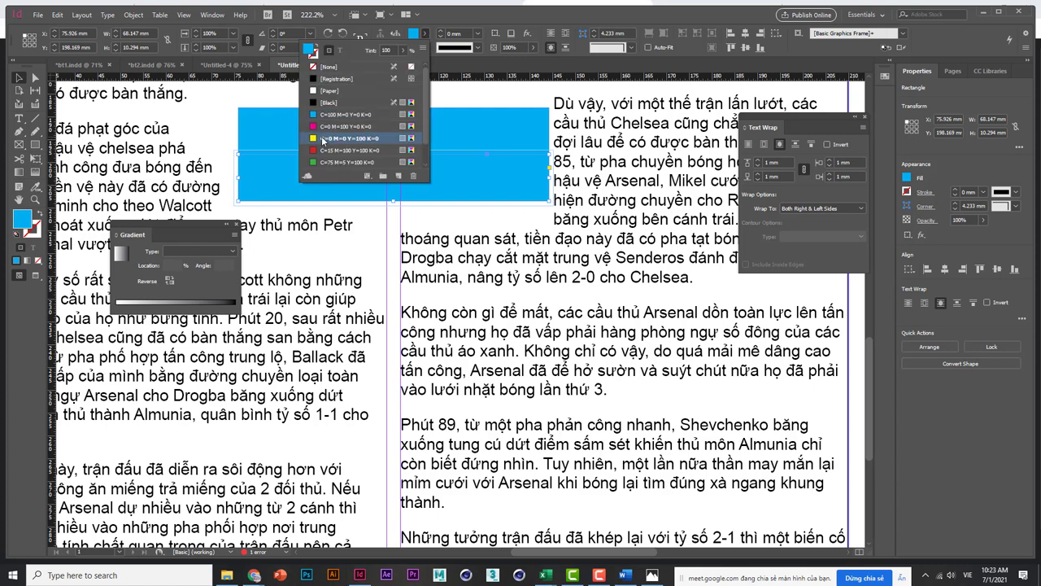
pyautogui.click(323, 139)
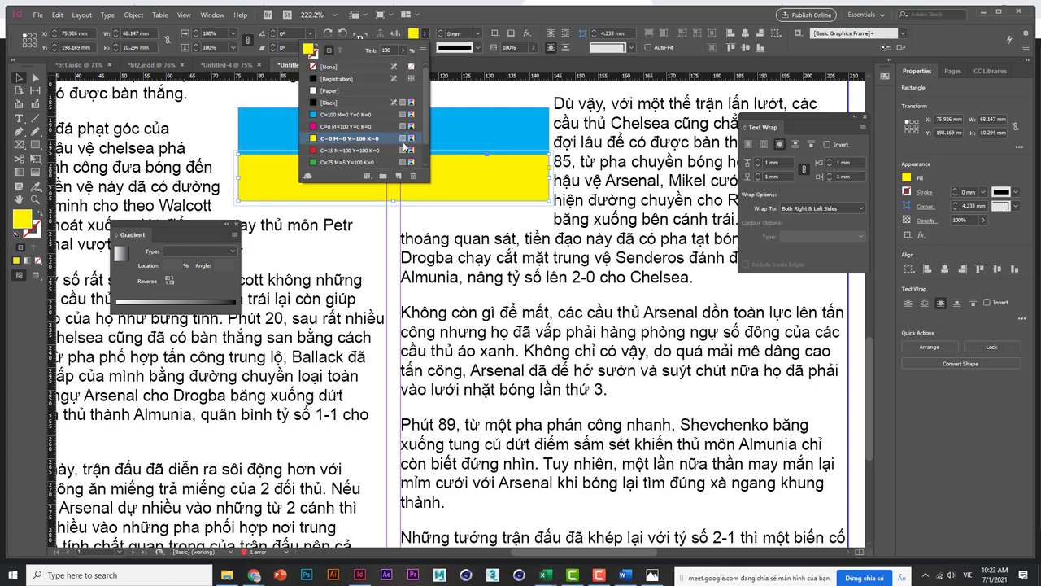
pyautogui.click(399, 177)
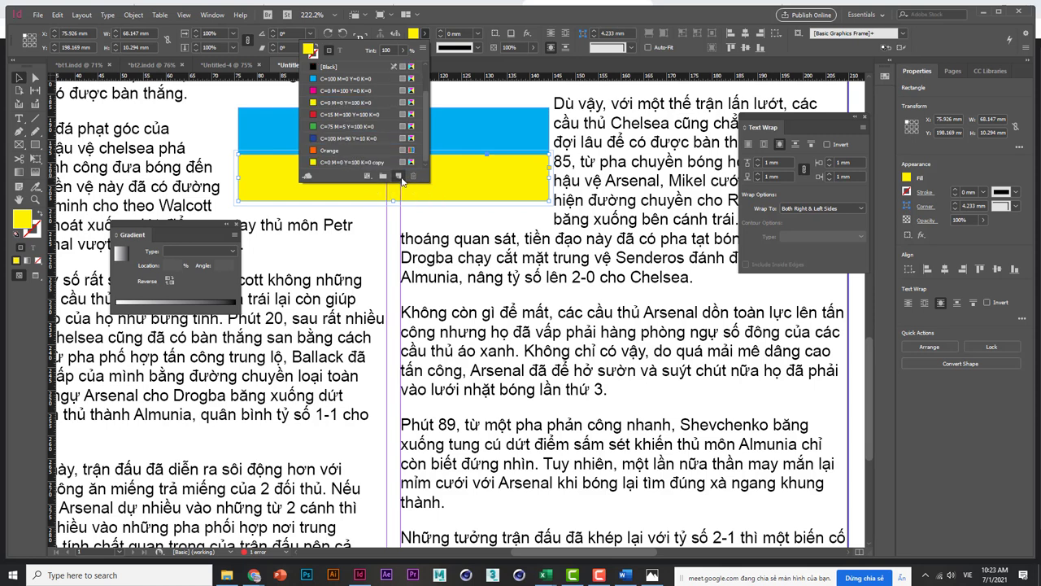
pyautogui.doubleClick(315, 163)
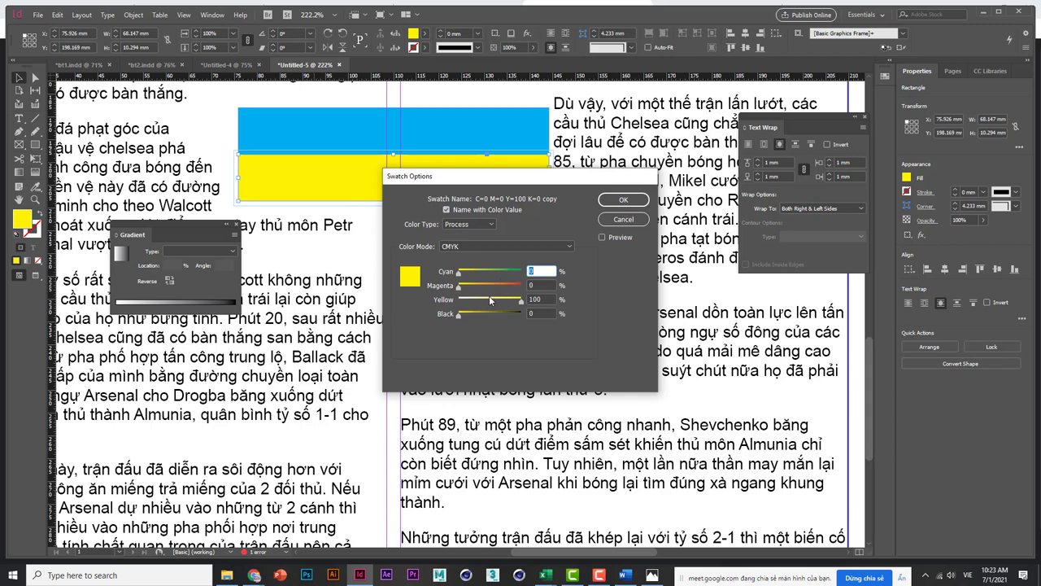
pyautogui.click(619, 201)
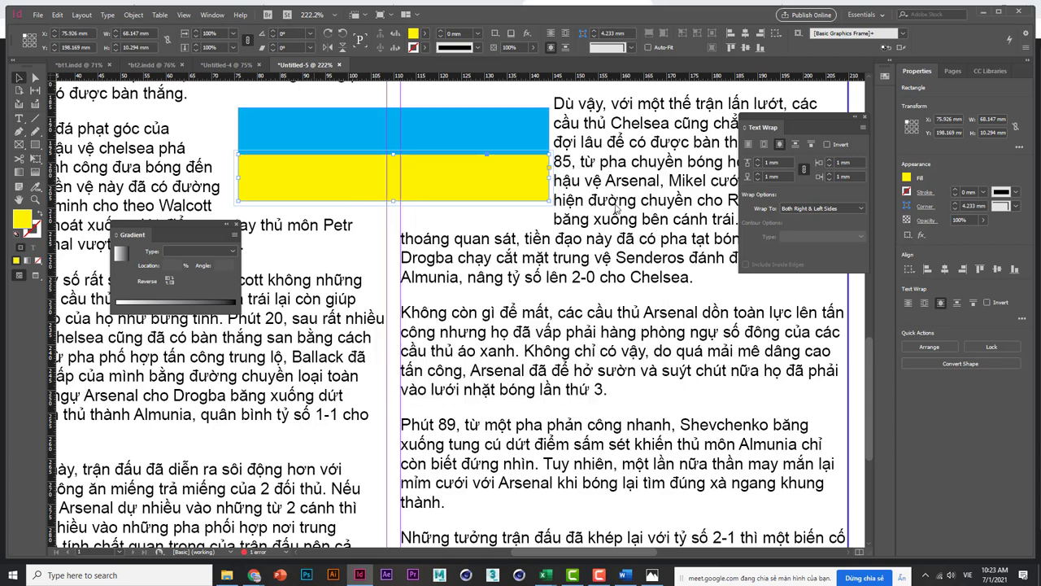
# Step: Extend the lower rectangle downward to a height of about 51.5 mm and lighten its fill to pale yellow
pyautogui.moveTo(393, 202); pyautogui.dragTo(398, 389)
pyautogui.hotkey('ctrl', '-')
pyautogui.hotkey('ctrl', '-')
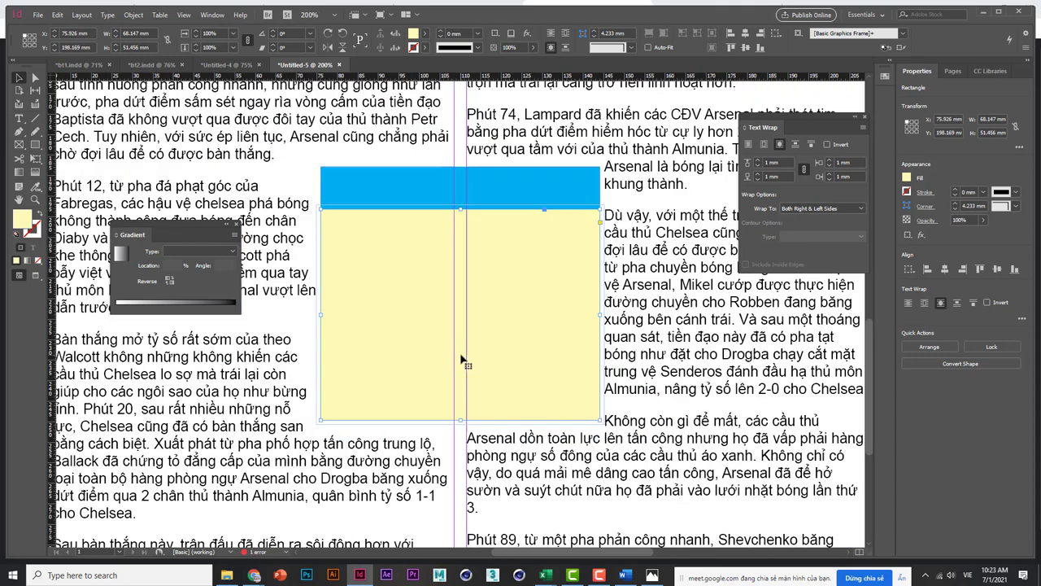
pyautogui.hotkey('ctrl', '-')
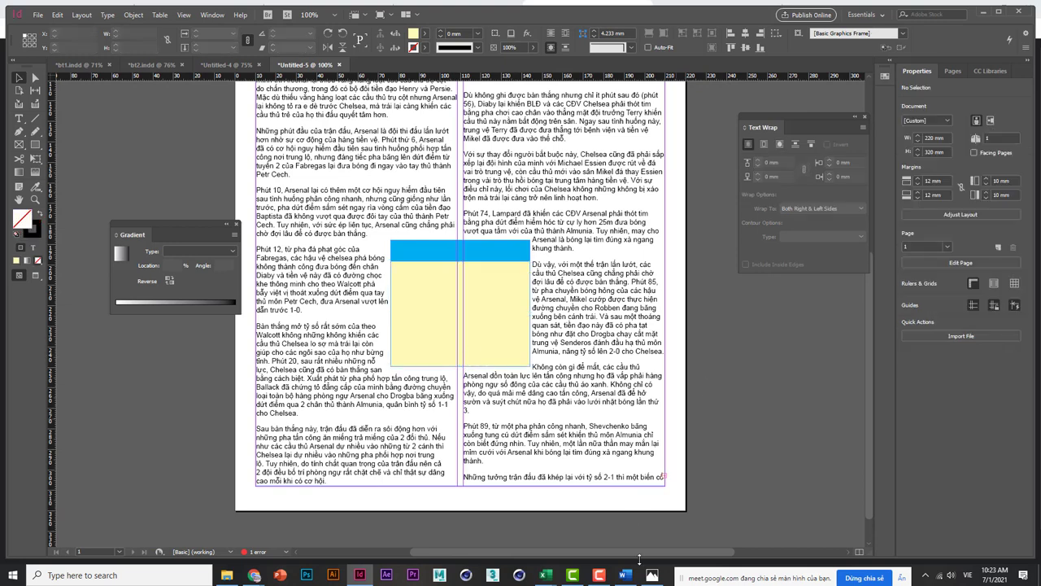
# Step: Copy the heading "Đội hình thi đấu của 2 đội" from the Word document and paste it into the blue rectangle
pyautogui.click(623, 575)
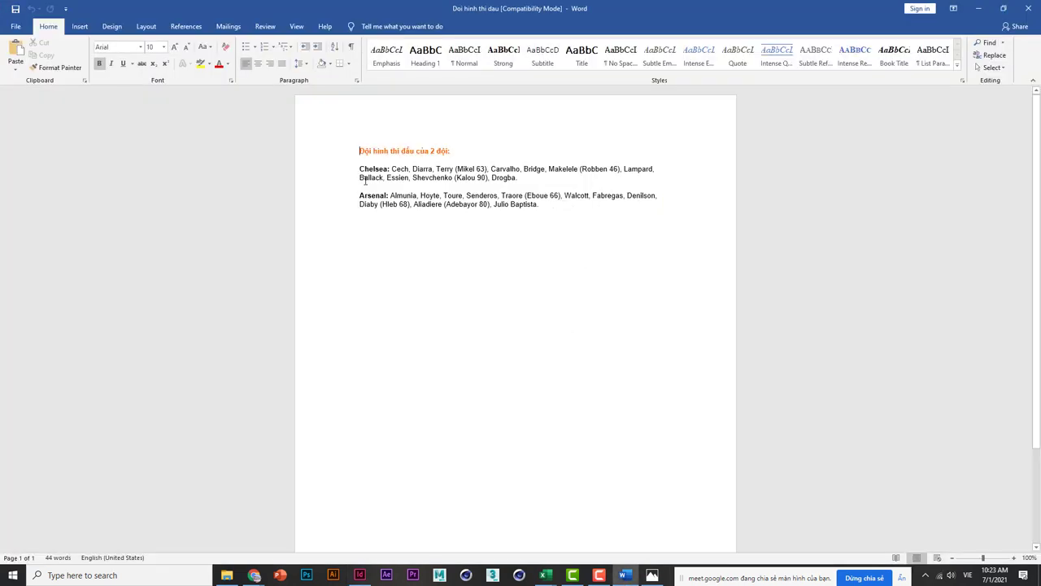
pyautogui.moveTo(359, 150); pyautogui.dragTo(449, 158)
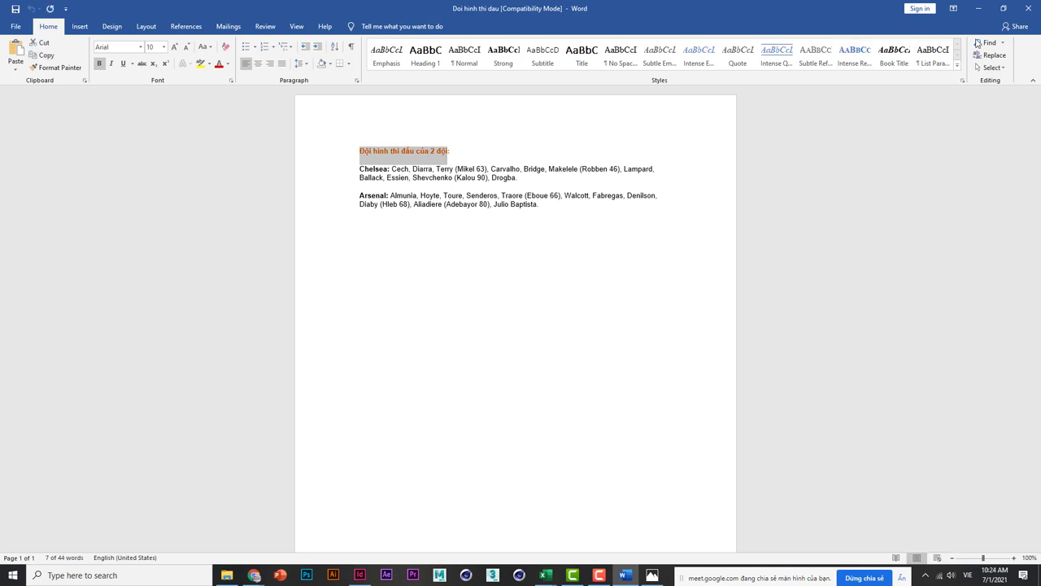
pyautogui.click(979, 8)
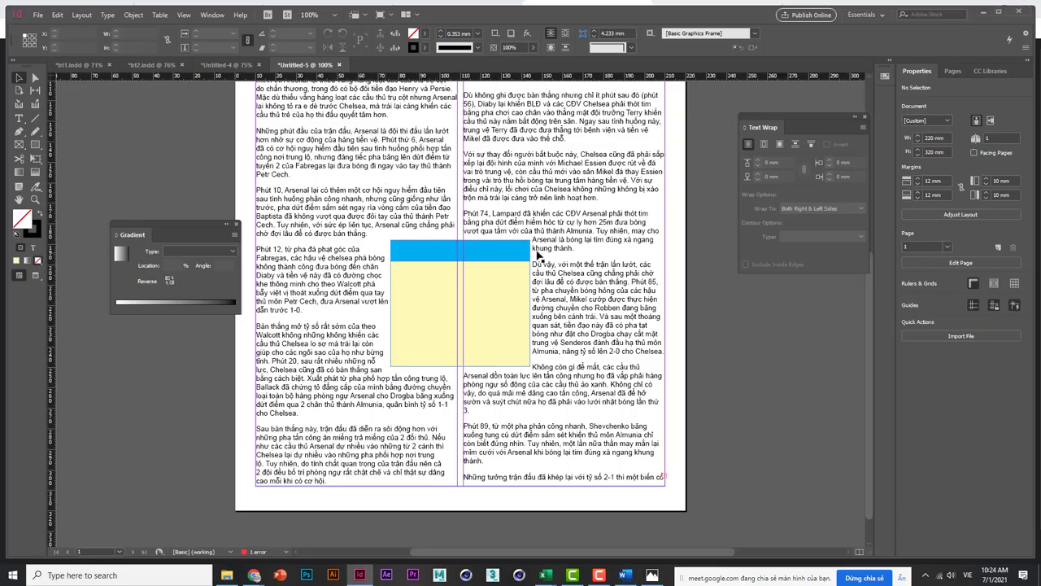
pyautogui.click(504, 255)
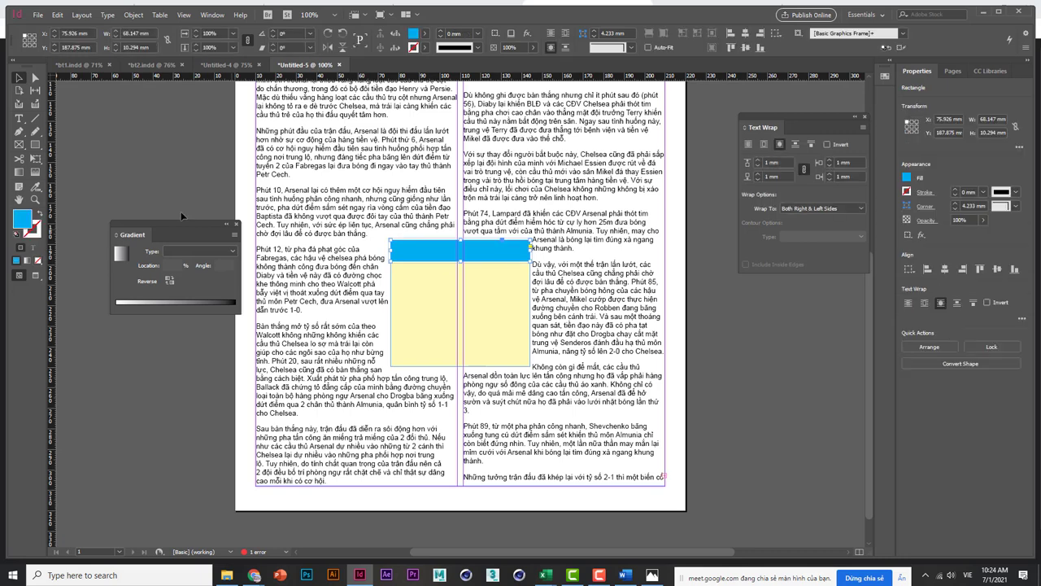
pyautogui.click(22, 118)
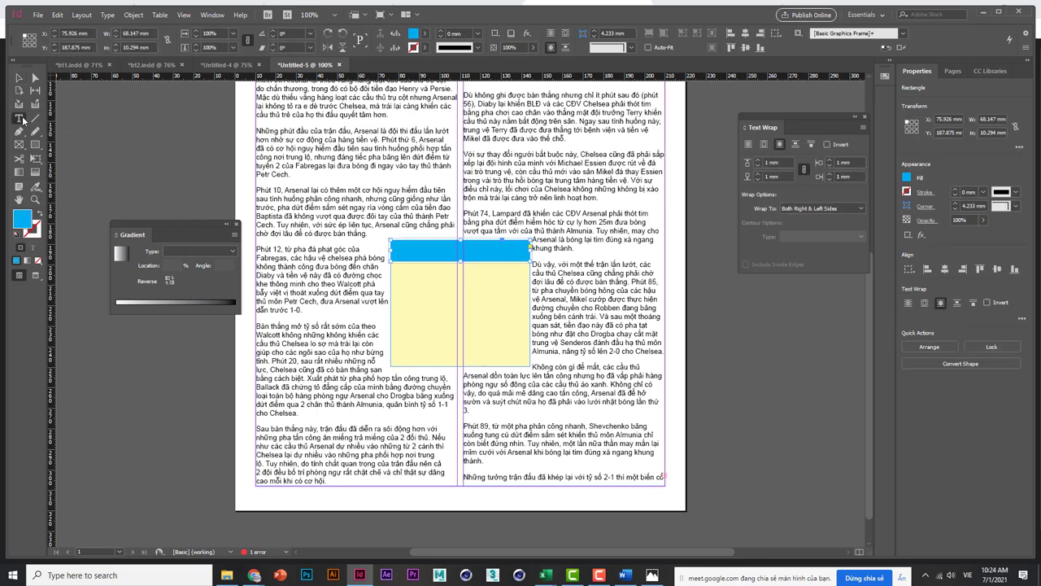
pyautogui.click(400, 255)
pyautogui.hotkey('ctrl', 'v')
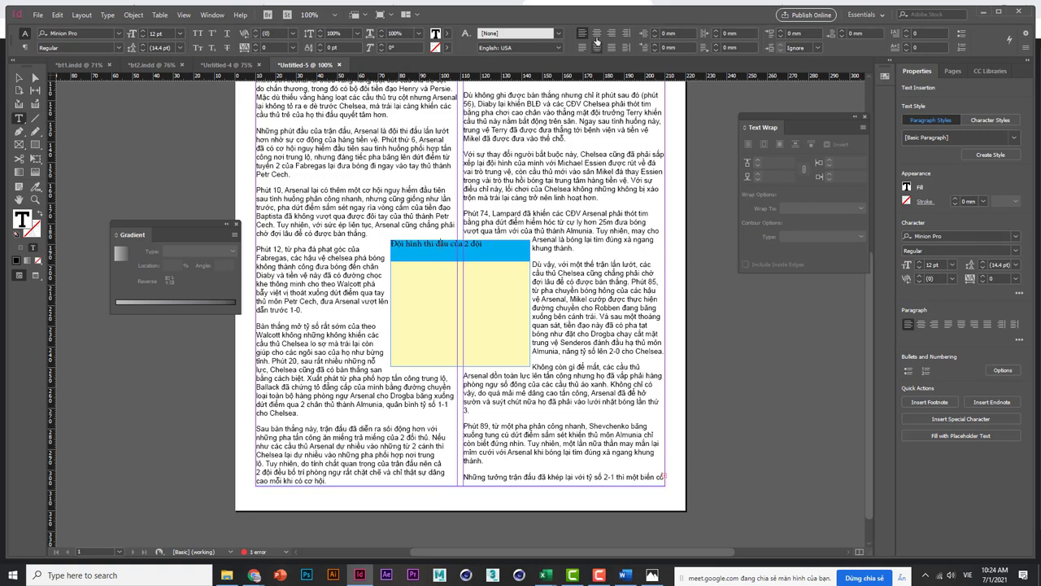
# Step: Centre the heading horizontally and set the blue frame's vertical justification to Center in its Text Frame Options
pyautogui.click(596, 34)
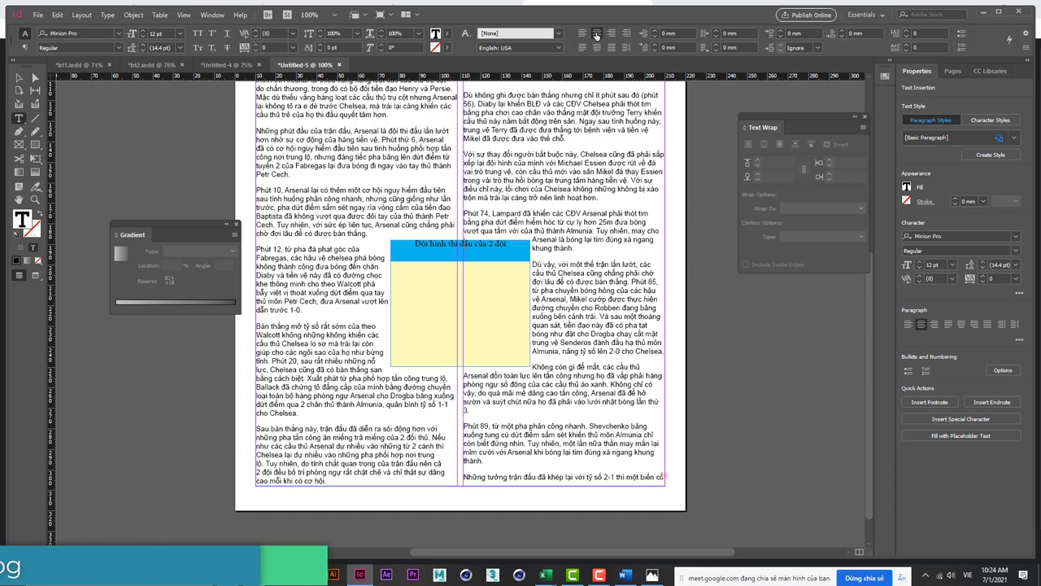
pyautogui.click(160, 15)
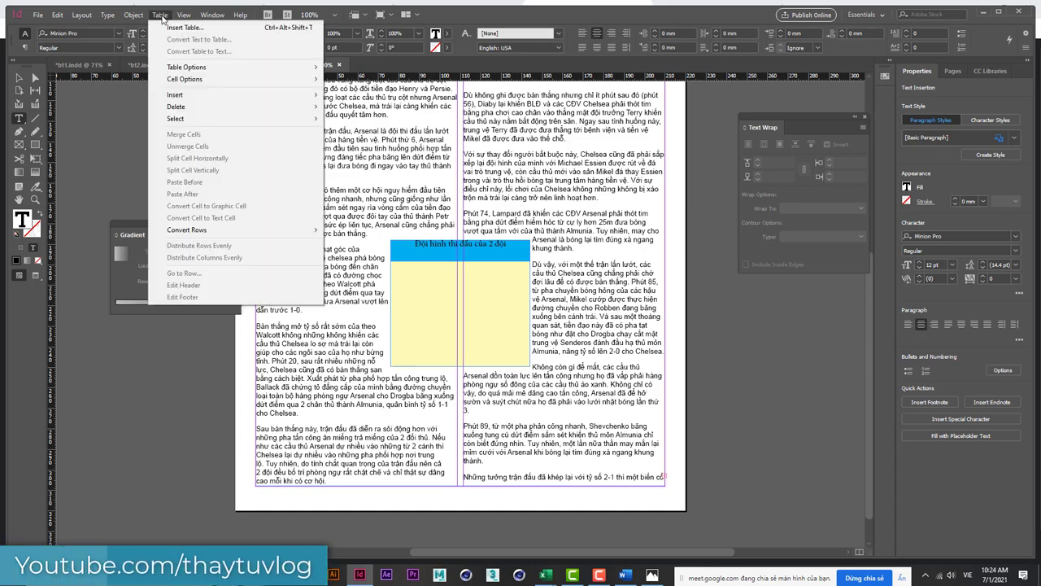
pyautogui.moveTo(134, 15)
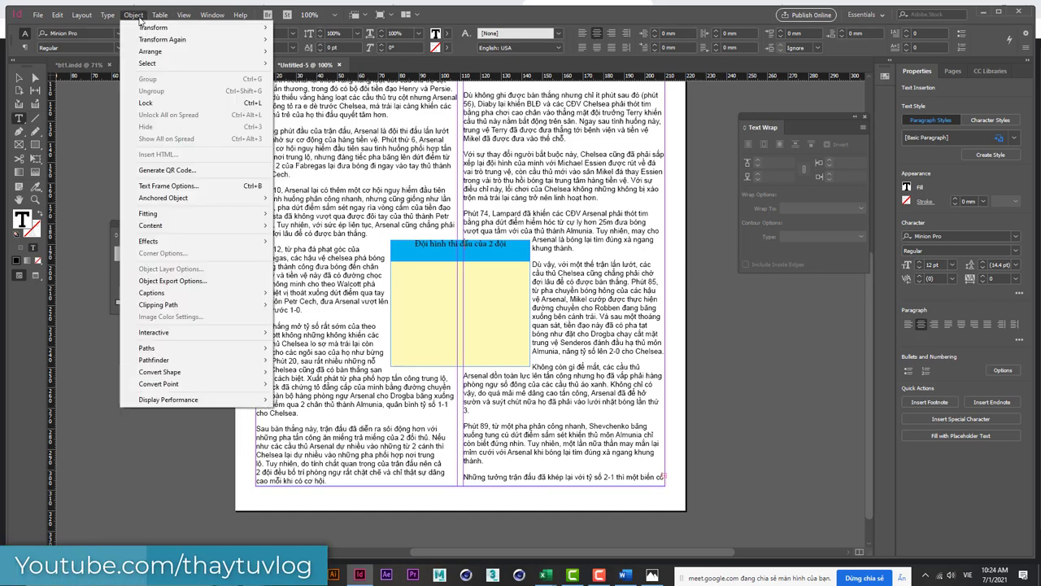
pyautogui.click(205, 187)
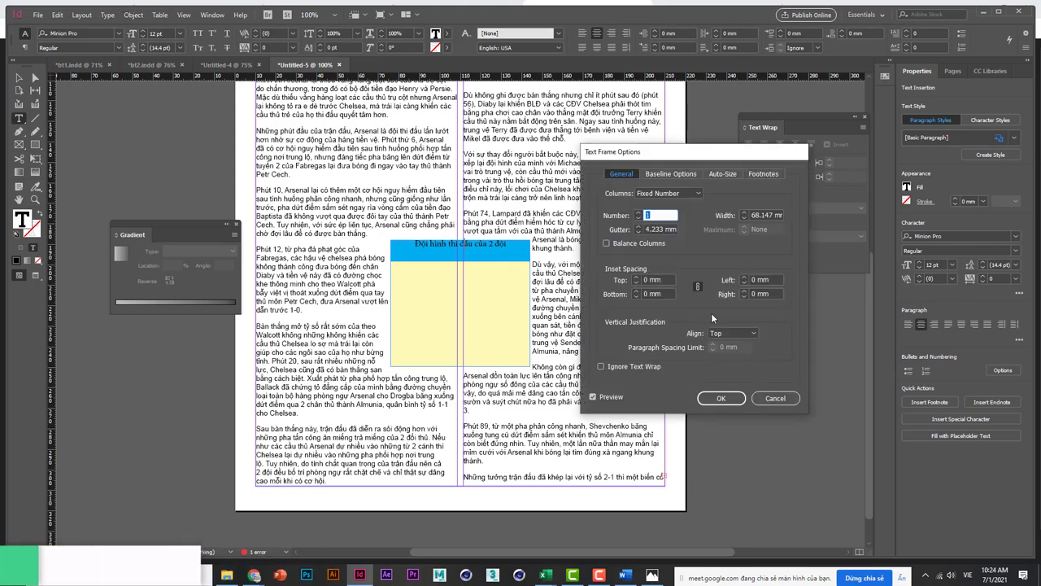
pyautogui.click(720, 332)
pyautogui.click(730, 355)
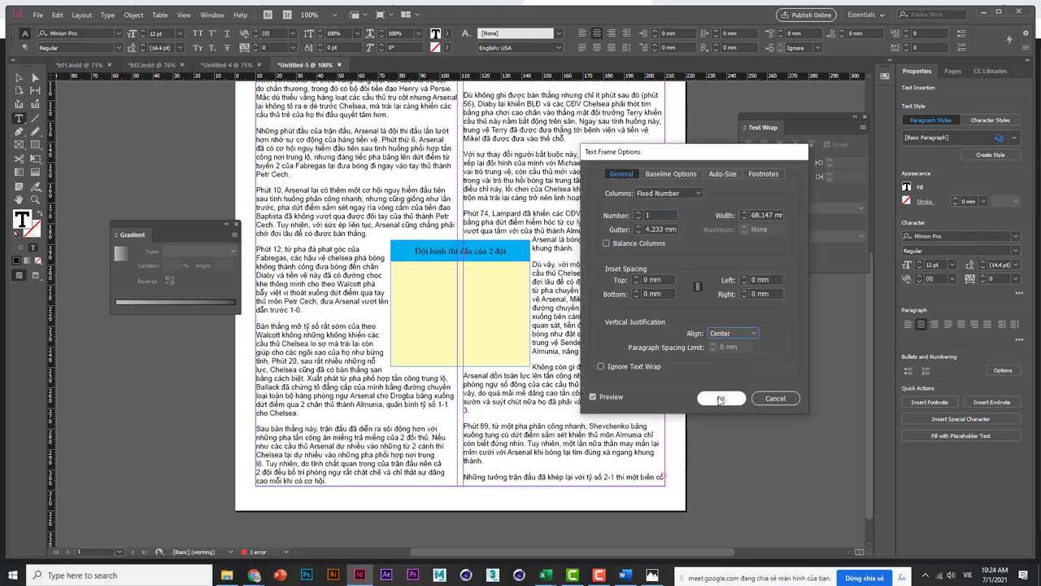
pyautogui.click(720, 398)
pyautogui.moveTo(415, 249); pyautogui.dragTo(518, 244)
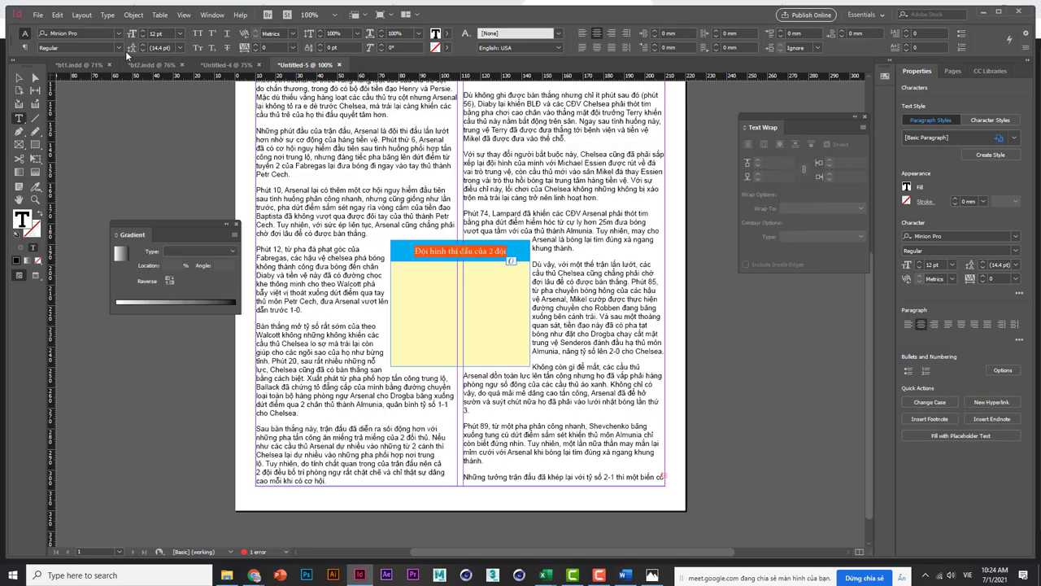
pyautogui.click(118, 47)
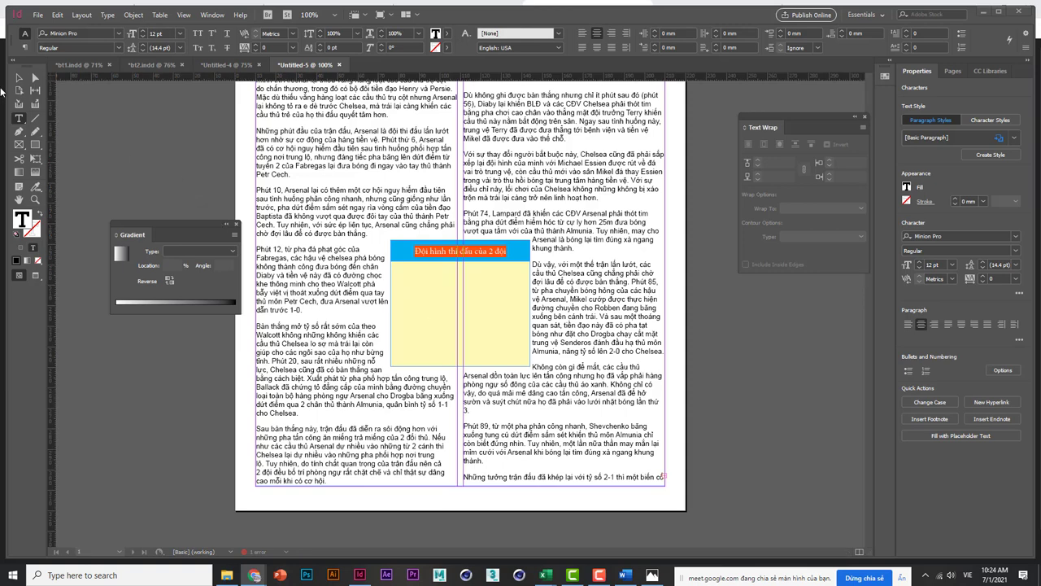
# Step: Copy the Chelsea and Arsenal line-up paragraphs from the Word document and paste them into the pale yellow rectangle
pyautogui.click(18, 77)
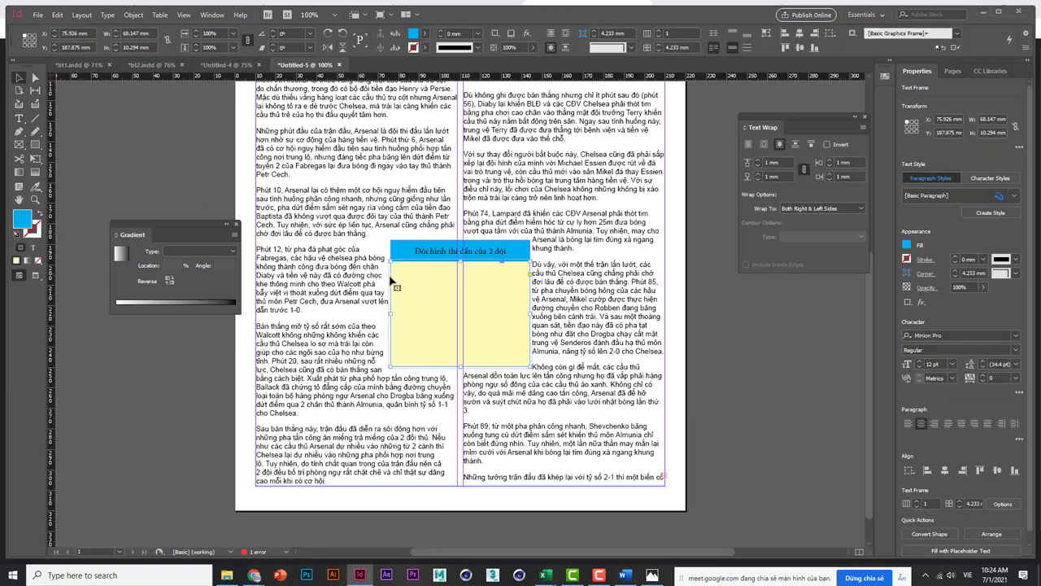
pyautogui.click(393, 284)
pyautogui.click(19, 118)
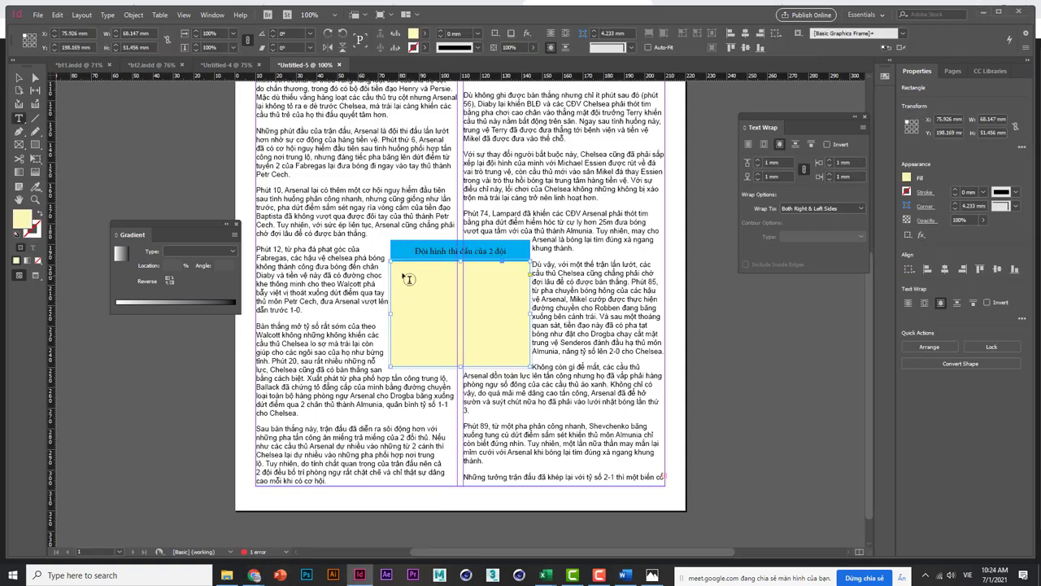
pyautogui.click(402, 283)
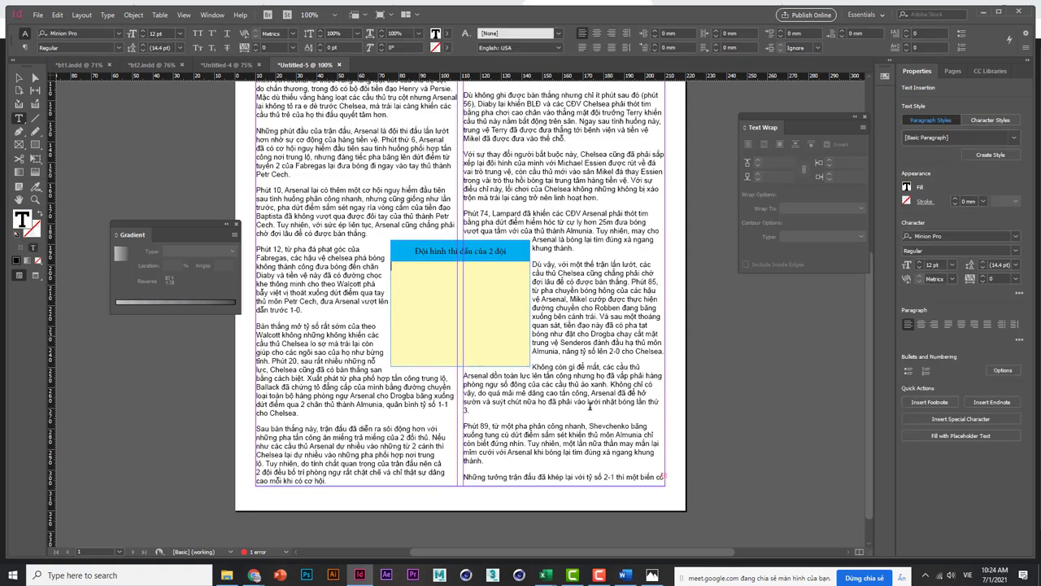
pyautogui.click(623, 575)
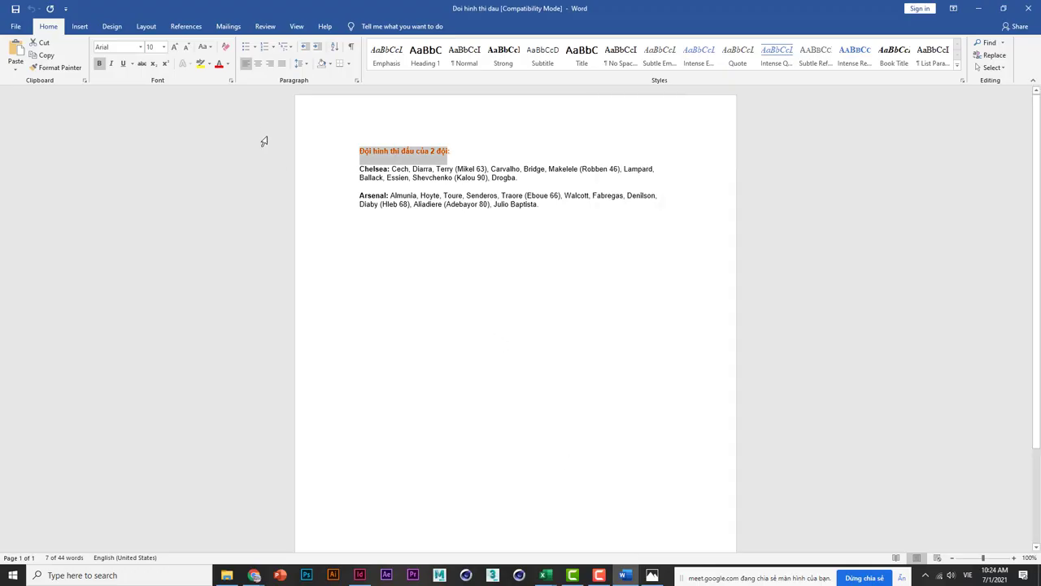
pyautogui.moveTo(368, 172); pyautogui.dragTo(568, 211)
pyautogui.hotkey('ctrl', 'c')
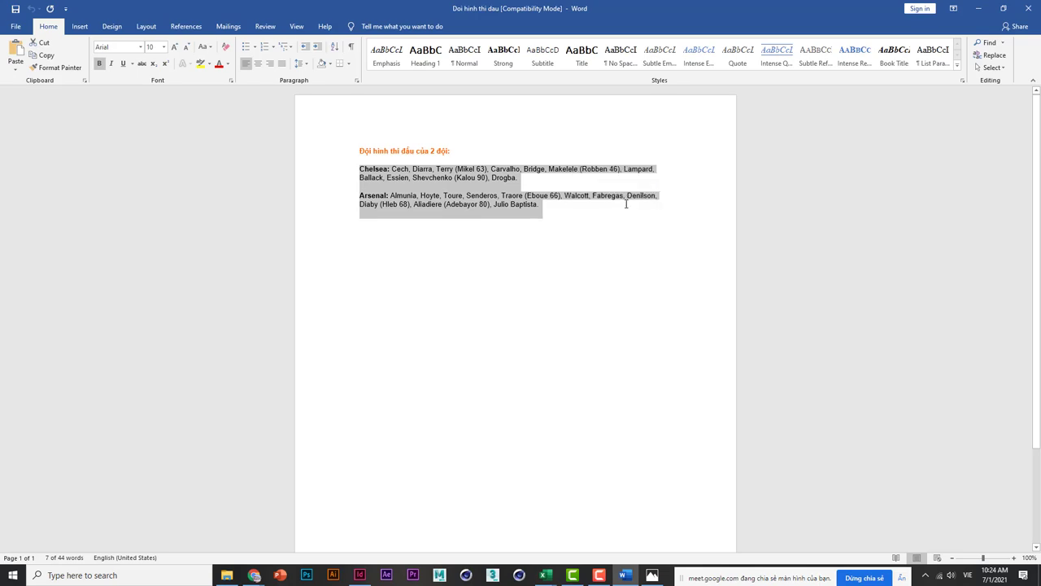
pyautogui.click(978, 8)
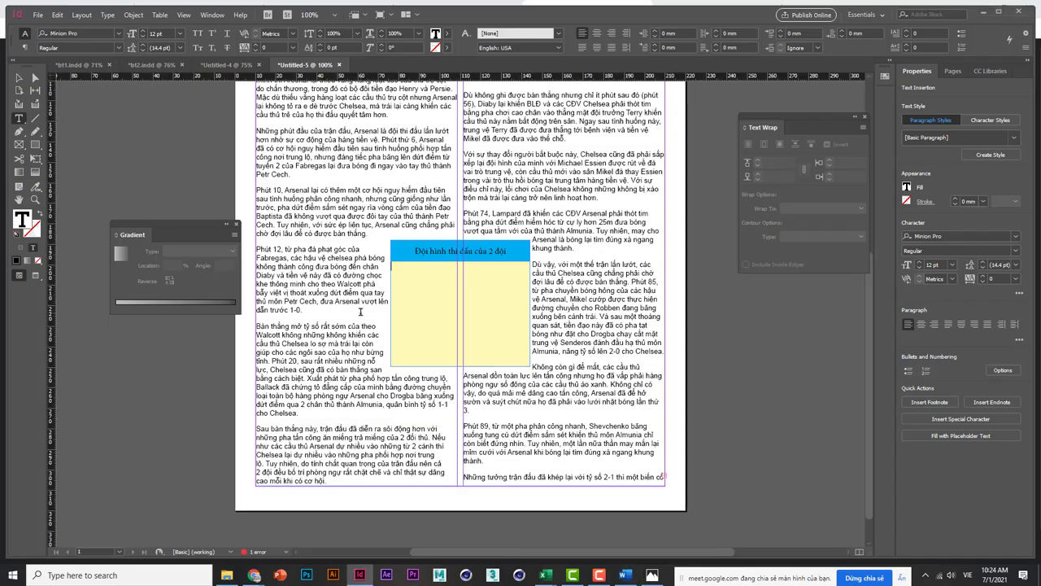
pyautogui.hotkey('ctrl', 'v')
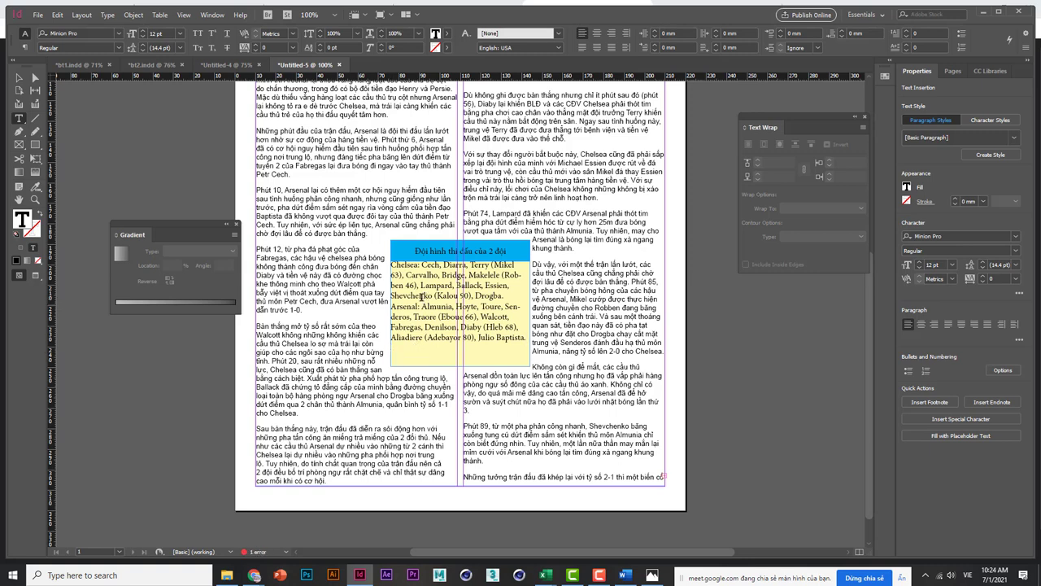
# Step: Set the whole line-up text in the yellow frame to Times New Roman Regular
pyautogui.moveTo(421, 268); pyautogui.dragTo(529, 346)
pyautogui.click(391, 265)
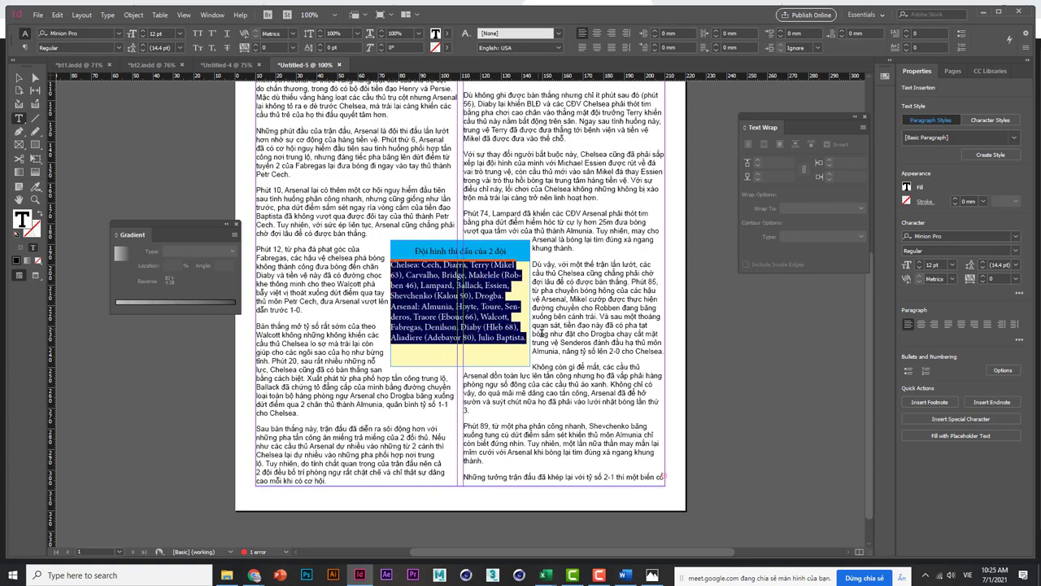
pyautogui.click(95, 35)
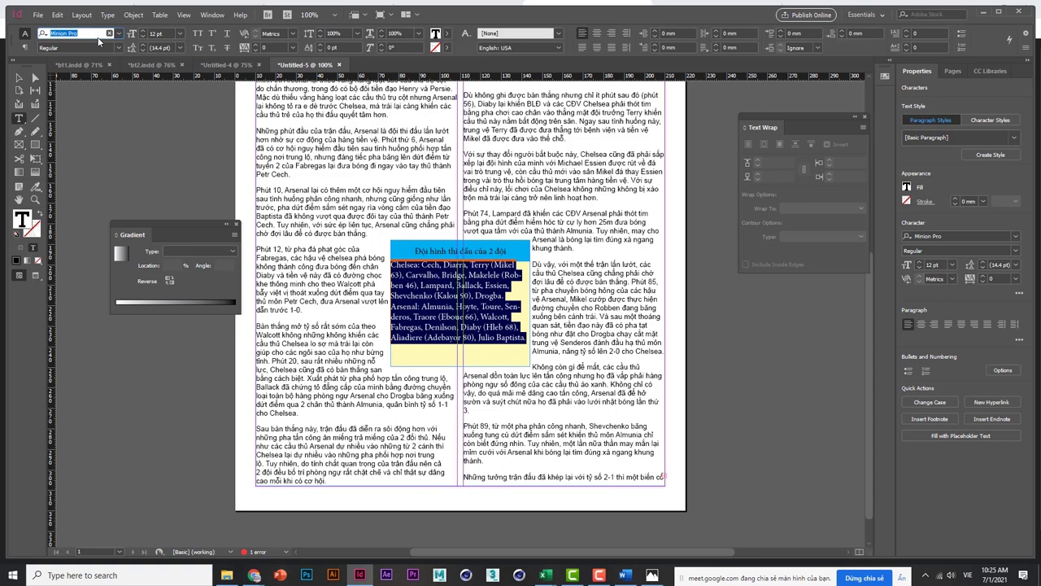
pyautogui.write('times')
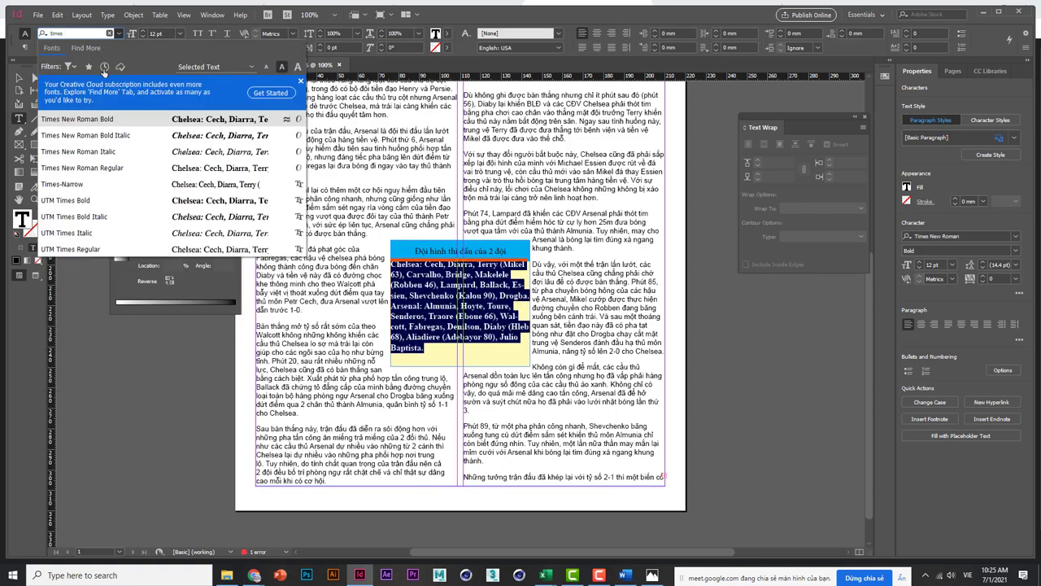
pyautogui.click(114, 175)
# Step: Make the label "Chelsea:" bold and colour it with the red C=15 M=100 Y=100 K=0 swatch
pyautogui.moveTo(421, 266); pyautogui.dragTo(380, 266)
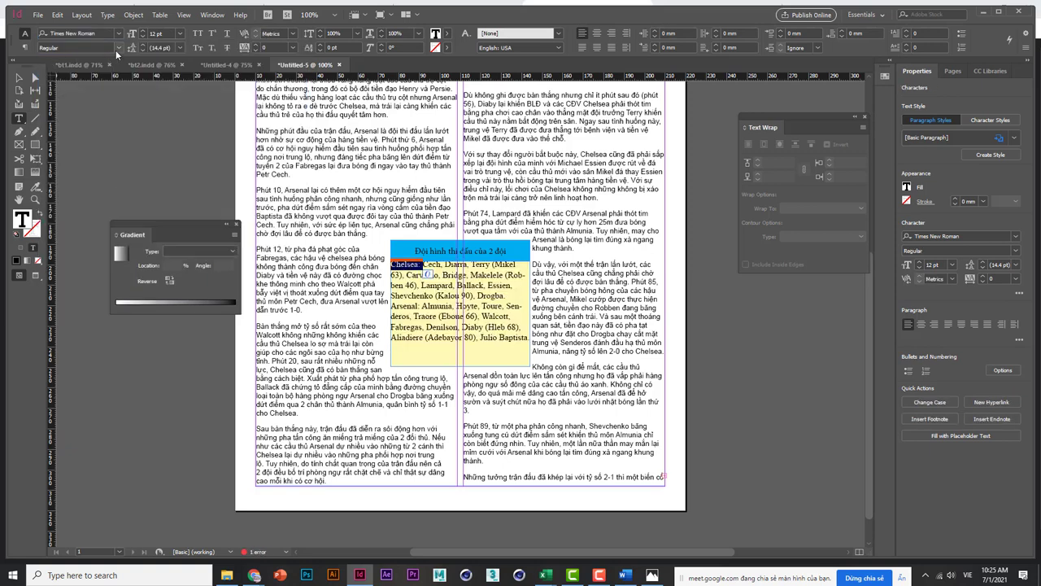
pyautogui.click(117, 48)
pyautogui.click(90, 82)
pyautogui.click(447, 34)
pyautogui.click(367, 153)
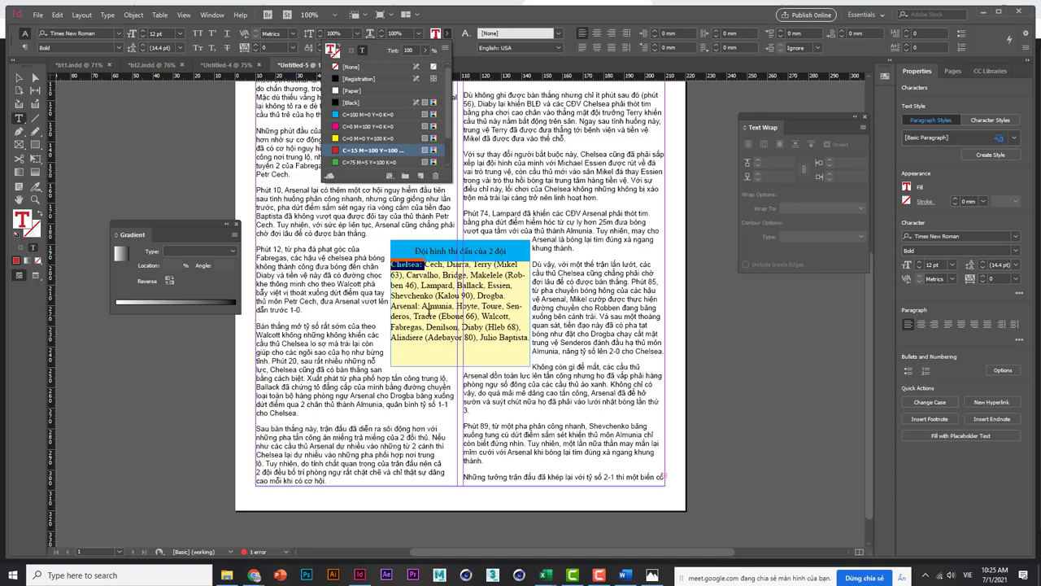
# Step: Colour the label "Arsenal:" with the red C=15 M=100 Y=100 swatch and make it bold
pyautogui.moveTo(420, 306); pyautogui.dragTo(391, 307)
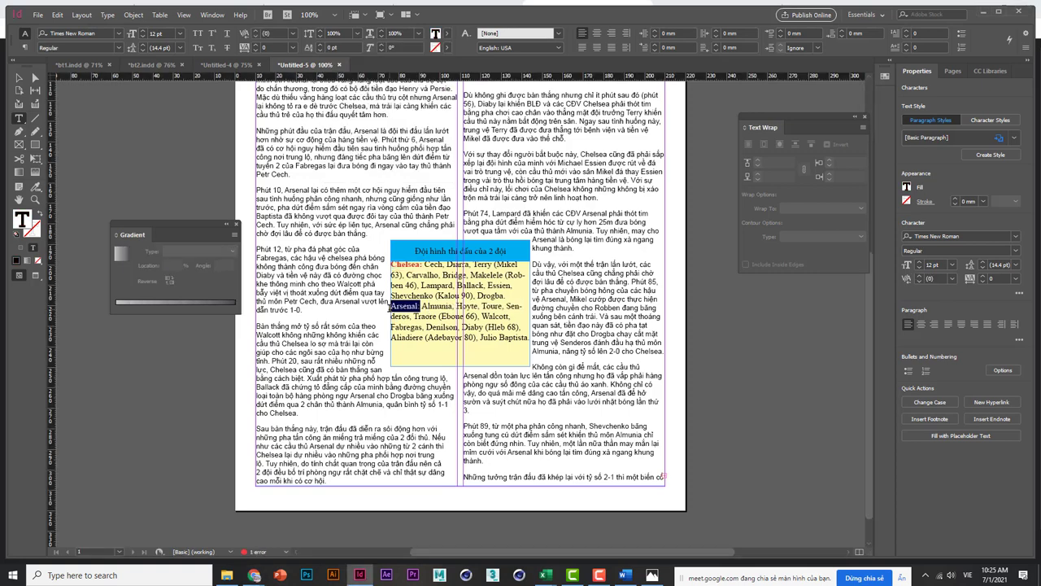
pyautogui.click(446, 33)
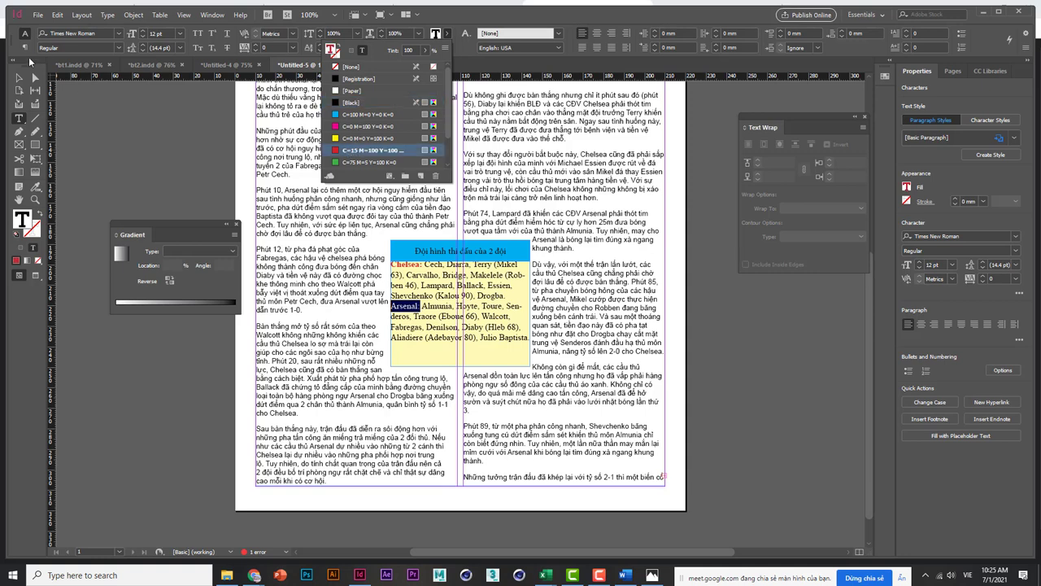
pyautogui.click(114, 46)
pyautogui.click(91, 80)
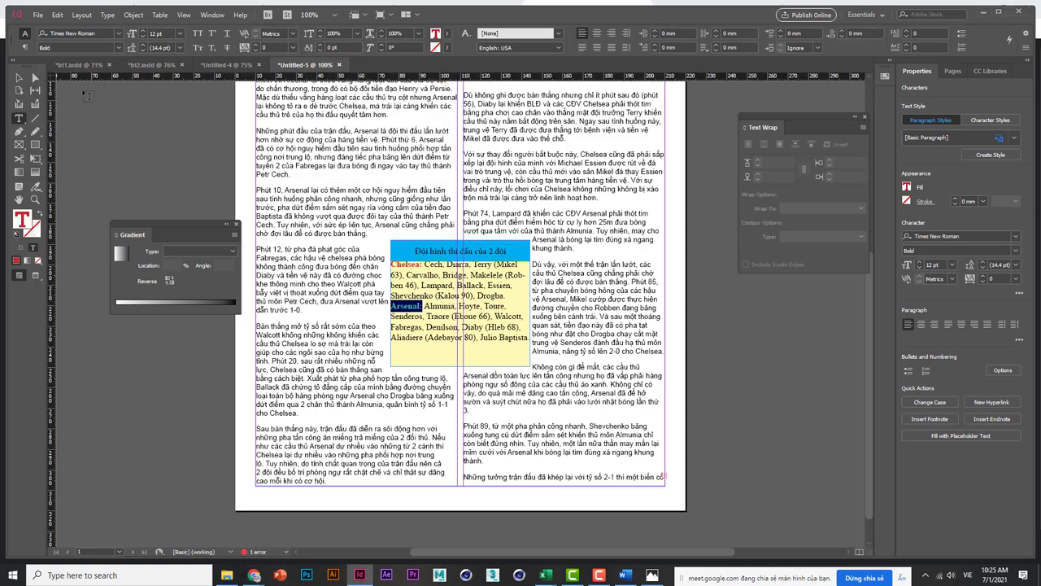
pyautogui.click(133, 136)
pyautogui.press('Escape')
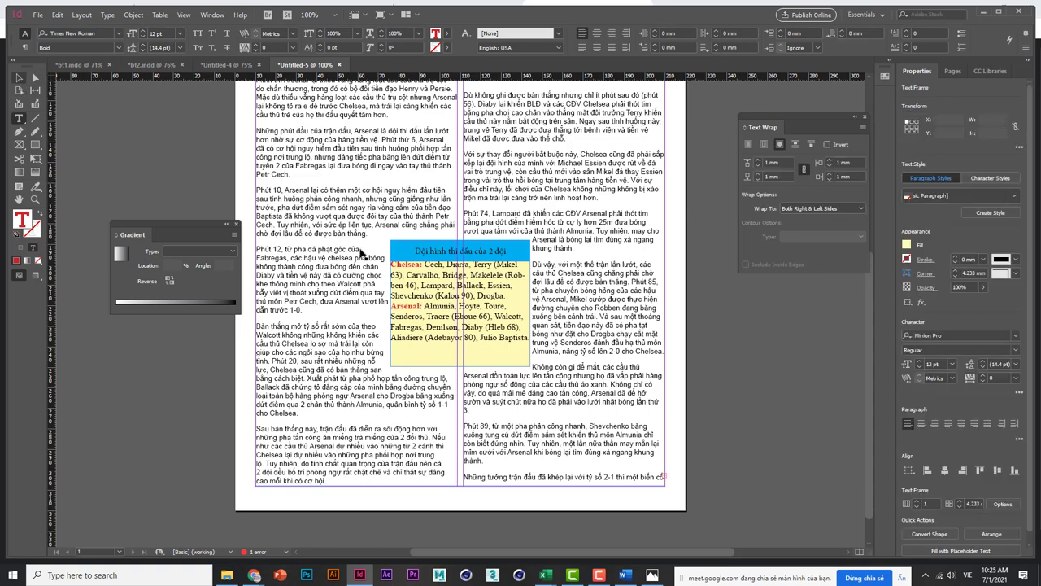
# Step: Give the yellow line-up frame 2 mm inset spacing on all sides and Center vertical justification in its Text Frame Options
pyautogui.moveTo(568, 413); pyautogui.dragTo(567, 410)
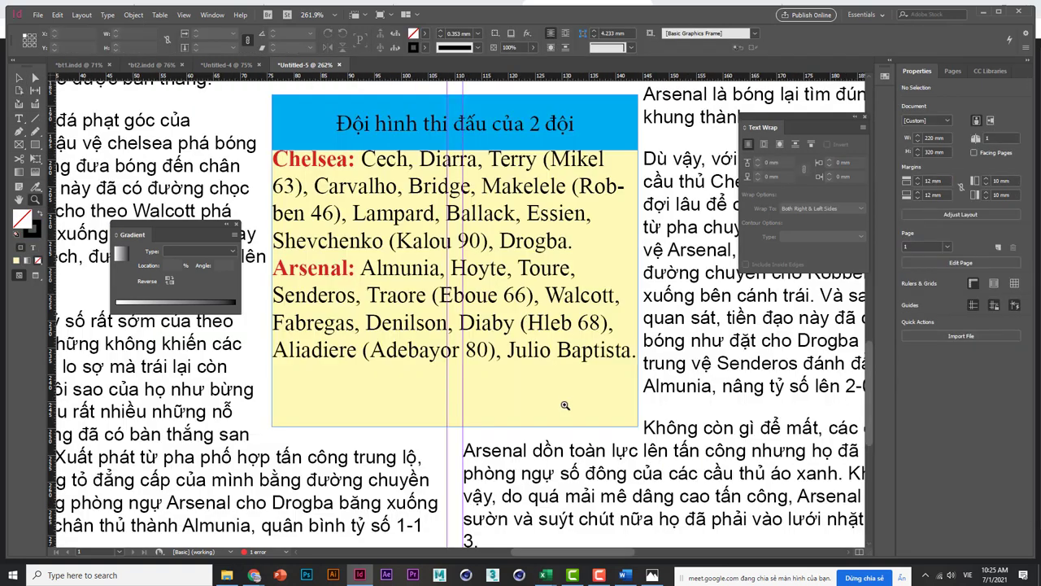
pyautogui.click(24, 80)
pyautogui.click(296, 292)
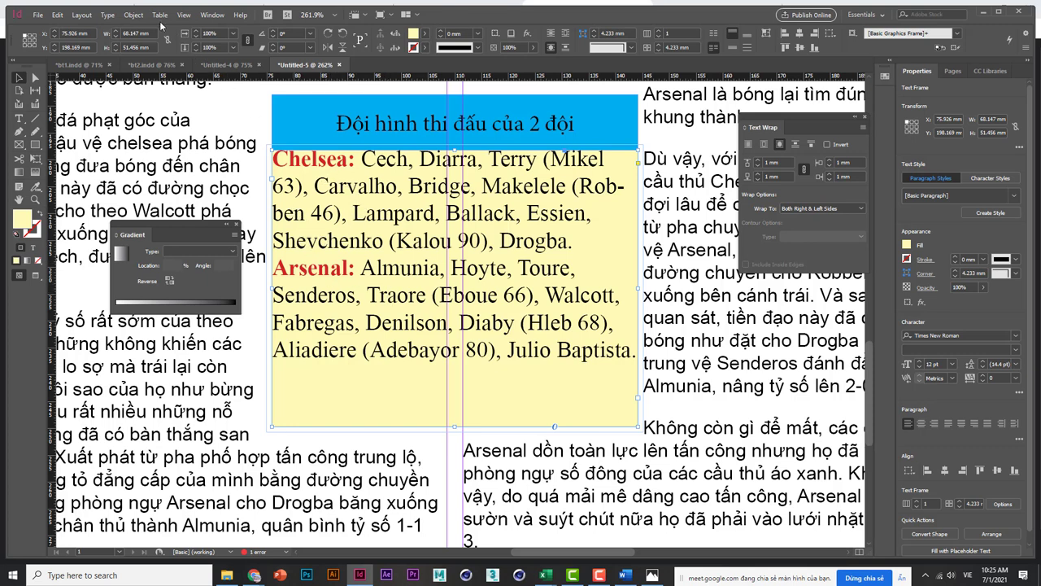
pyautogui.click(134, 15)
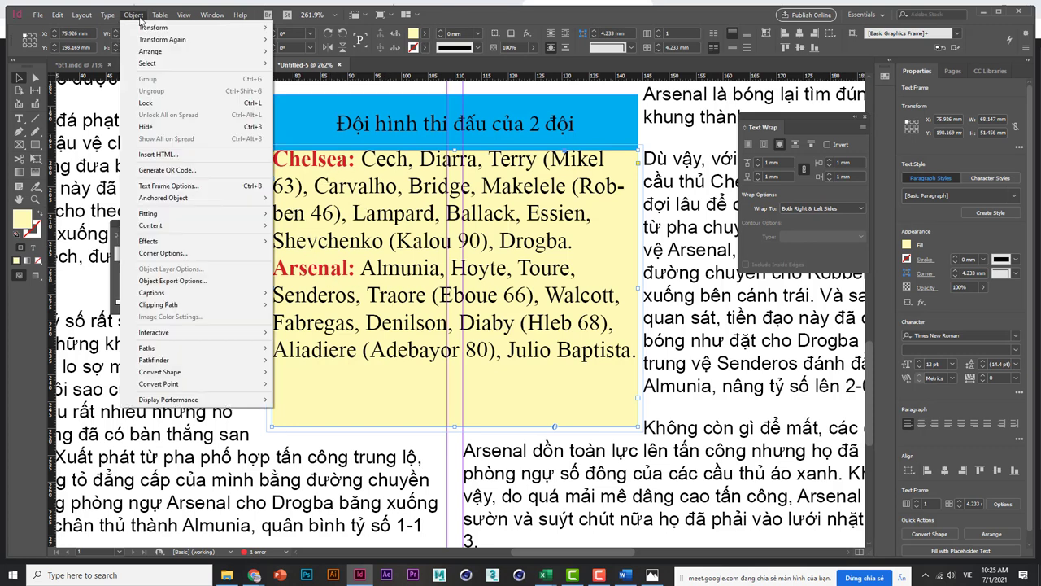
pyautogui.click(209, 186)
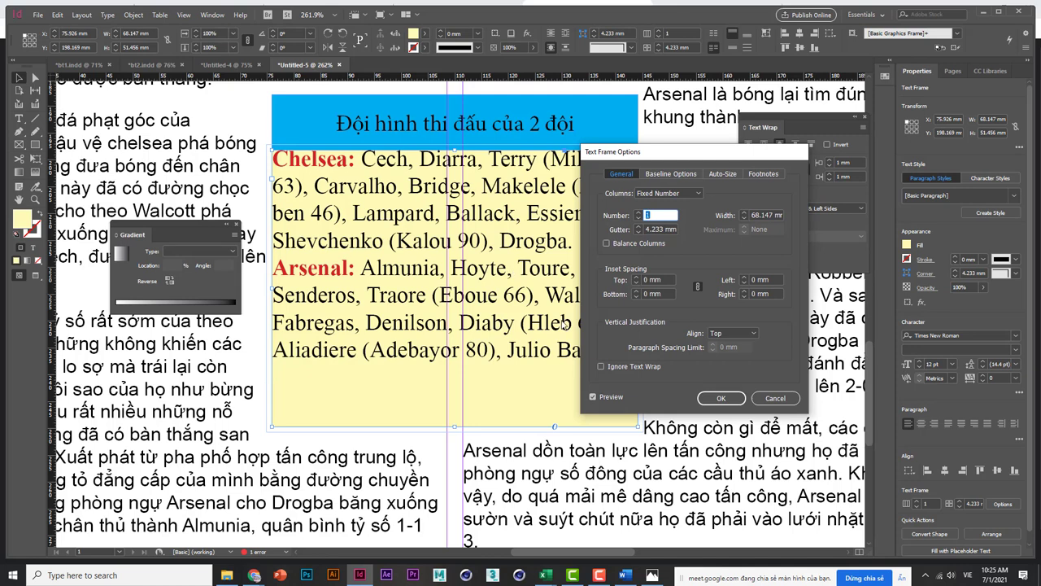
pyautogui.click(636, 278)
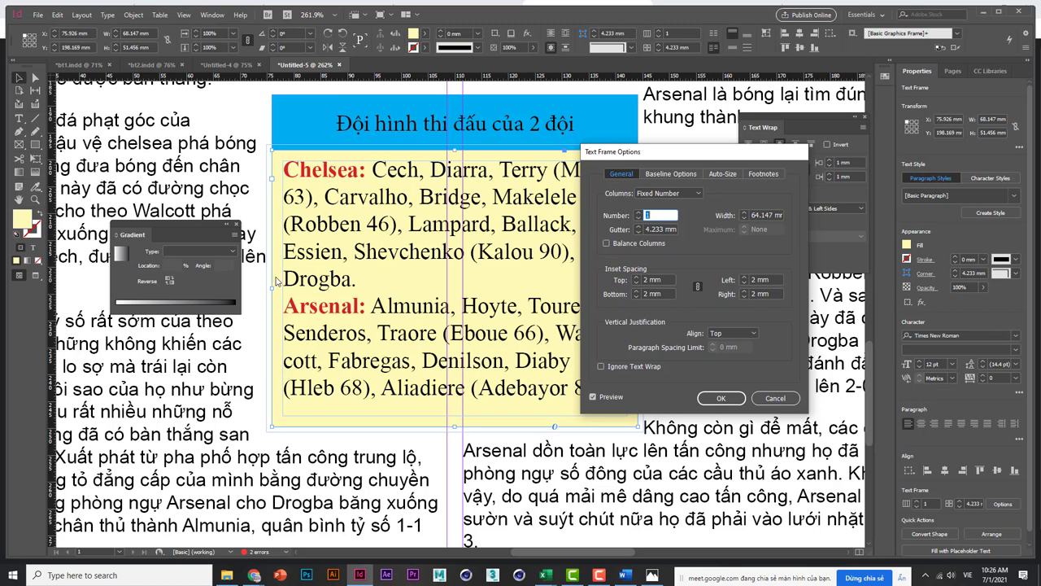
pyautogui.click(732, 333)
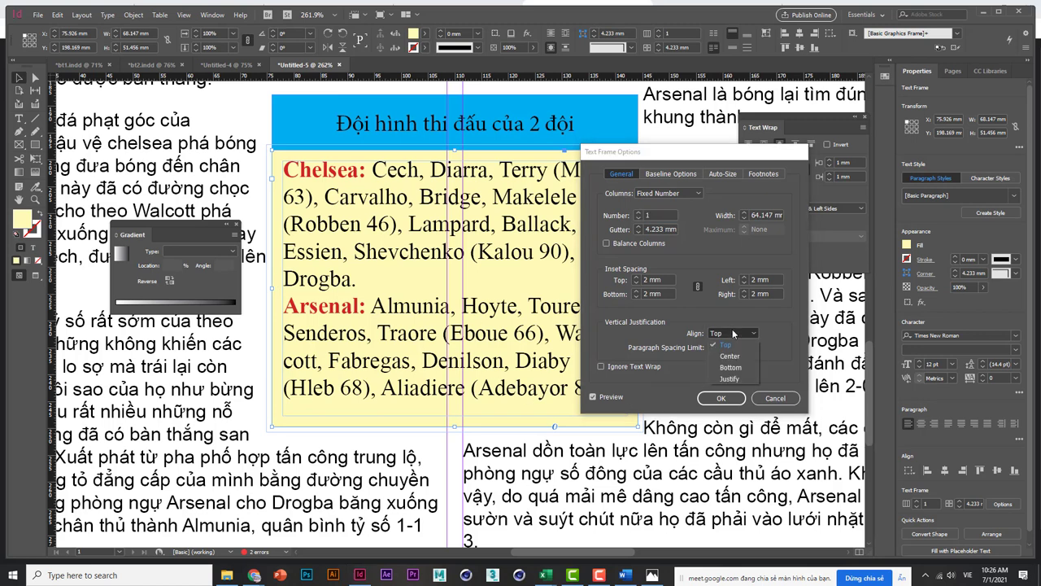
pyautogui.click(739, 358)
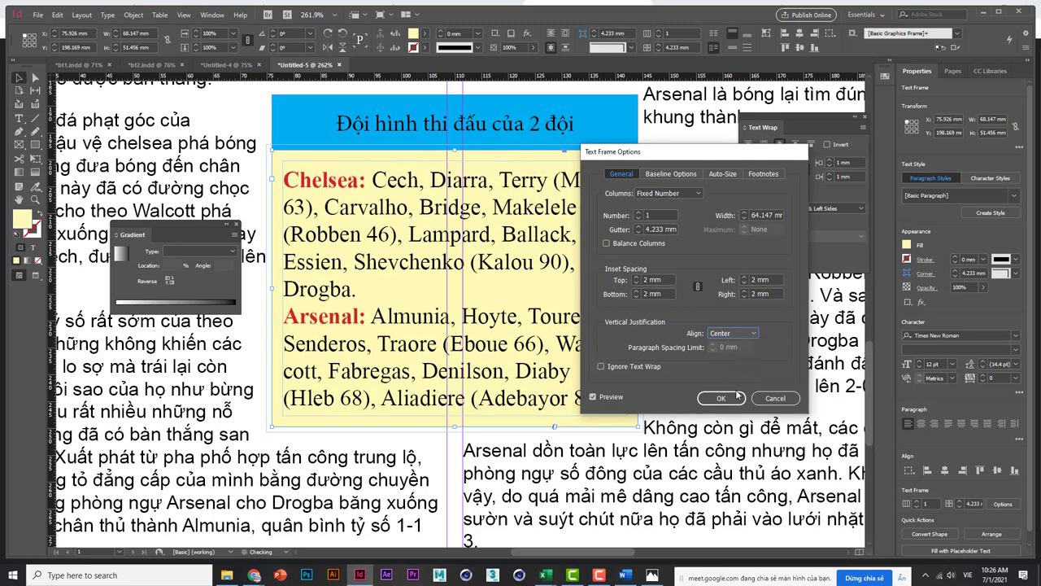
pyautogui.click(721, 400)
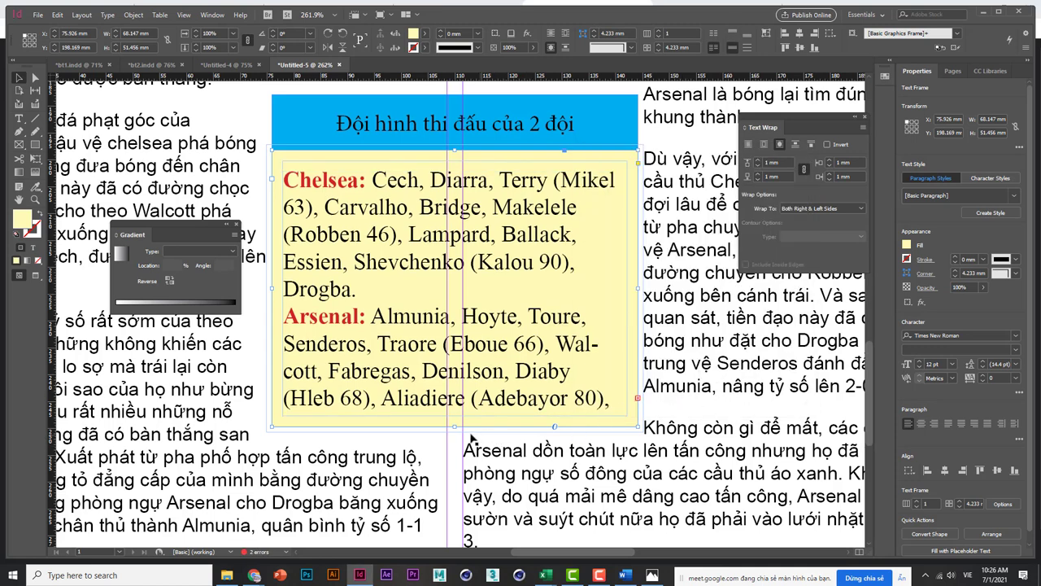
# Step: Extend the yellow frame downward to a height of about 55.7 mm so the whole line-up text fits
pyautogui.moveTo(456, 426); pyautogui.dragTo(459, 458)
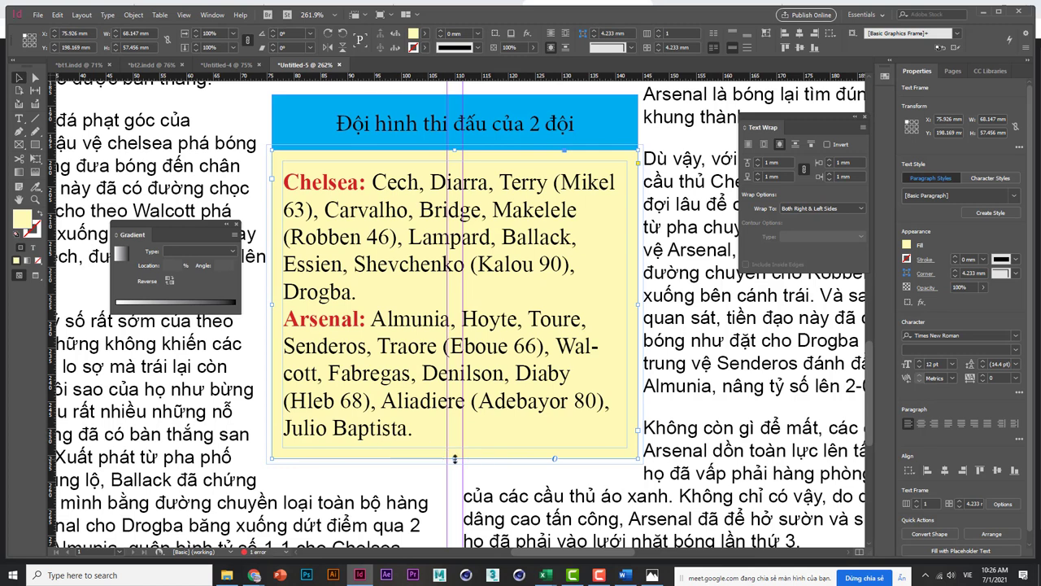
pyautogui.moveTo(454, 458); pyautogui.dragTo(455, 427)
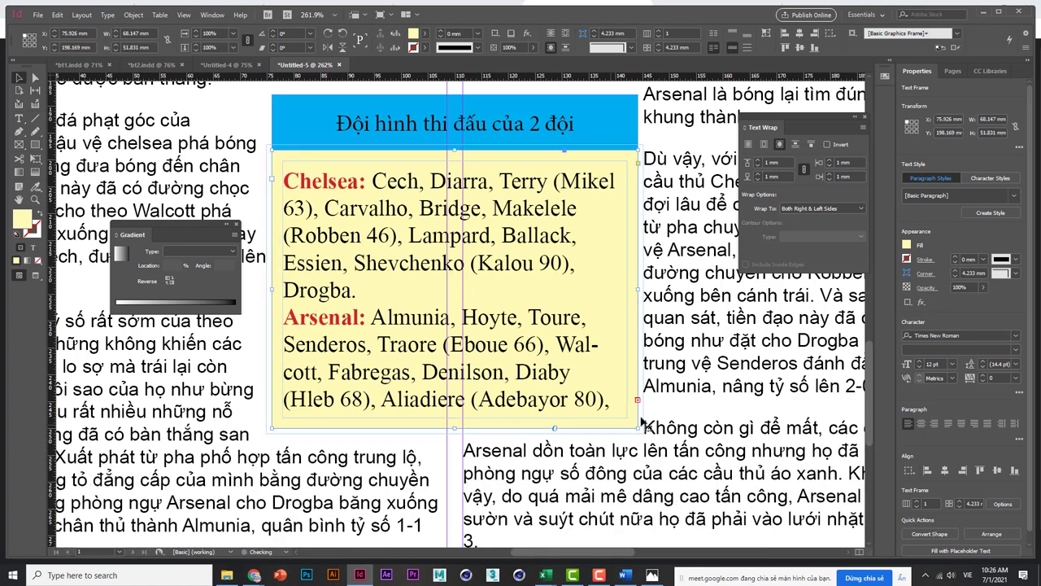
pyautogui.click(455, 448)
pyautogui.moveTo(454, 448); pyautogui.dragTo(454, 449)
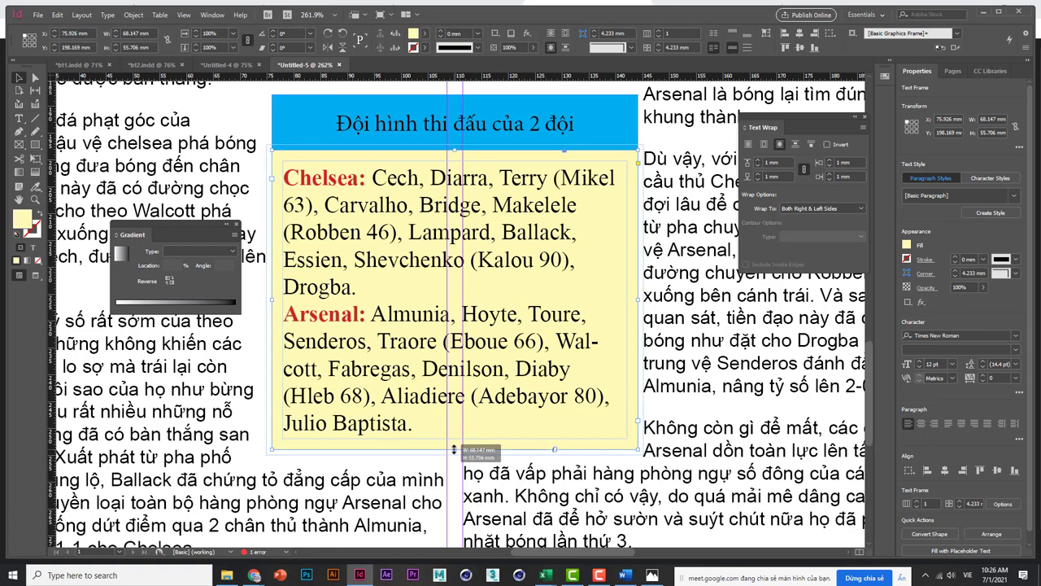
# Step: Enlarge the article headline to 21 pt and the TTO introductory paragraph below it to 12 pt
pyautogui.hotkey('ctrl', '0')
pyautogui.hotkey('ctrl', '-')
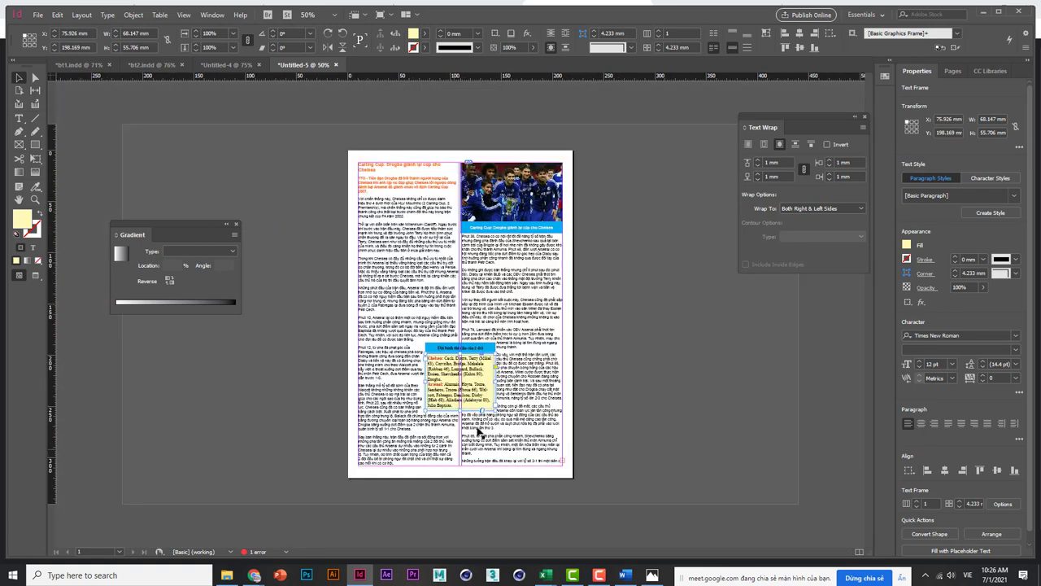
pyautogui.click(617, 352)
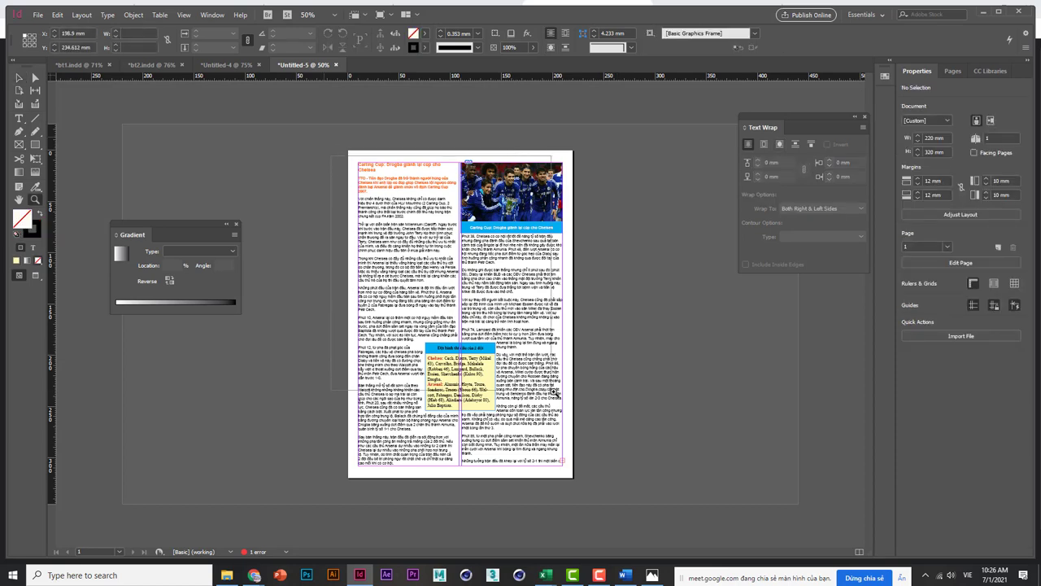
pyautogui.moveTo(389, 198); pyautogui.dragTo(413, 275)
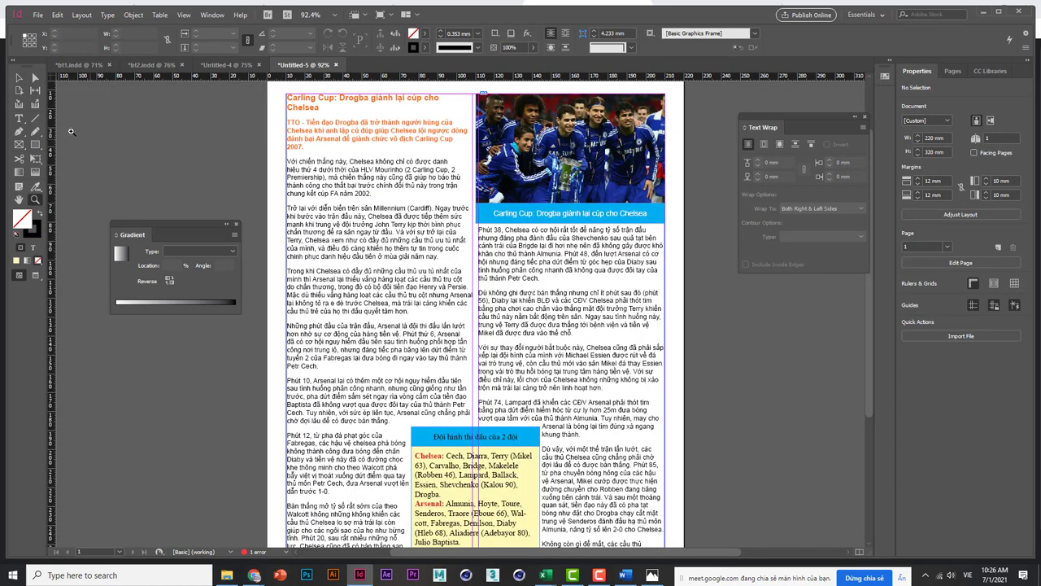
pyautogui.click(19, 118)
pyautogui.moveTo(327, 106); pyautogui.dragTo(280, 95)
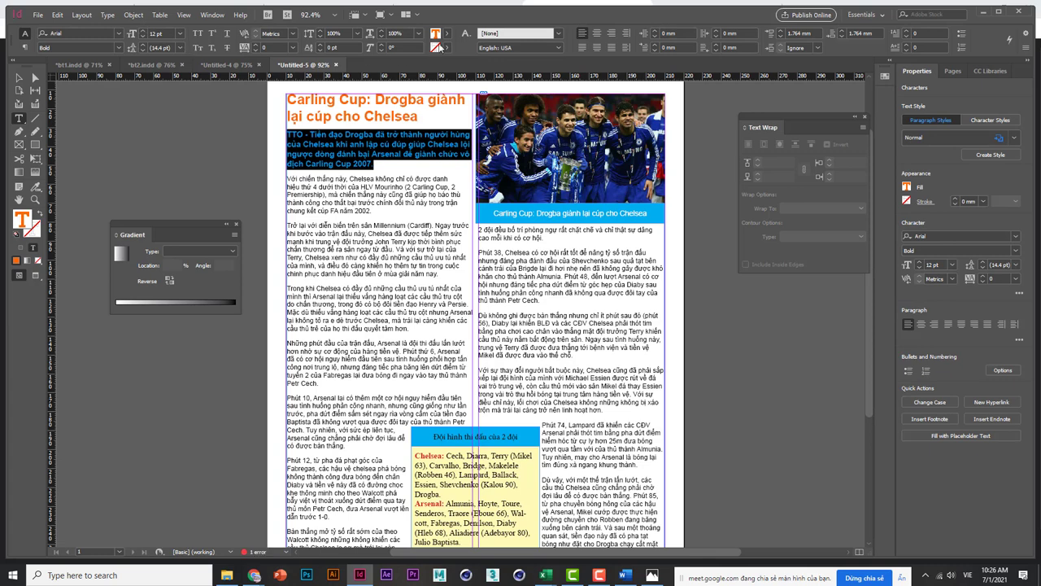
# Step: Colour the introductory paragraph with C=100 M=0 Y=0 K=0 and the headline with C=100 M=90 Y=10 K=0
pyautogui.click(445, 33)
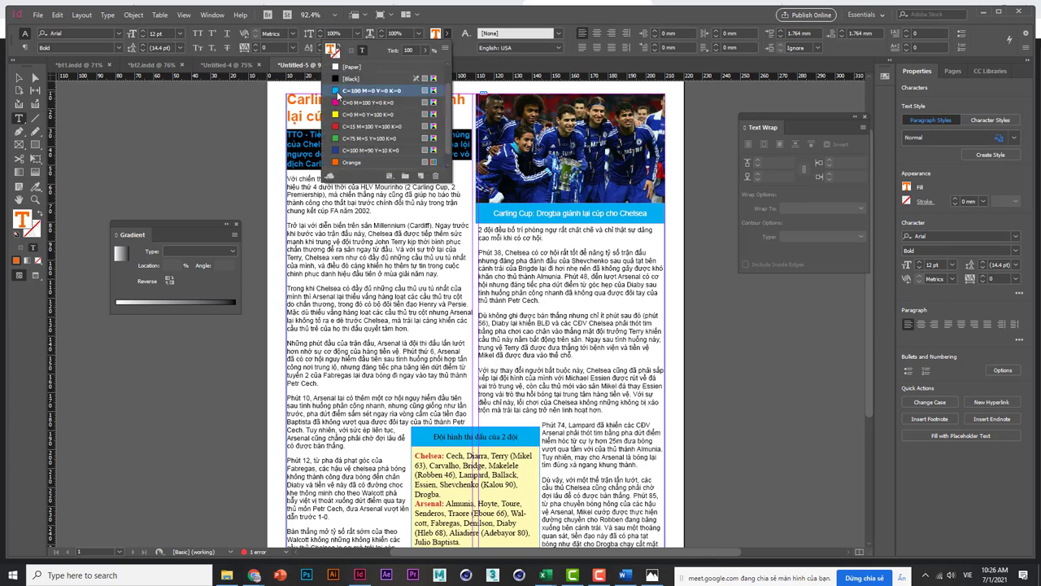
pyautogui.click(337, 91)
pyautogui.moveTo(419, 116); pyautogui.dragTo(287, 96)
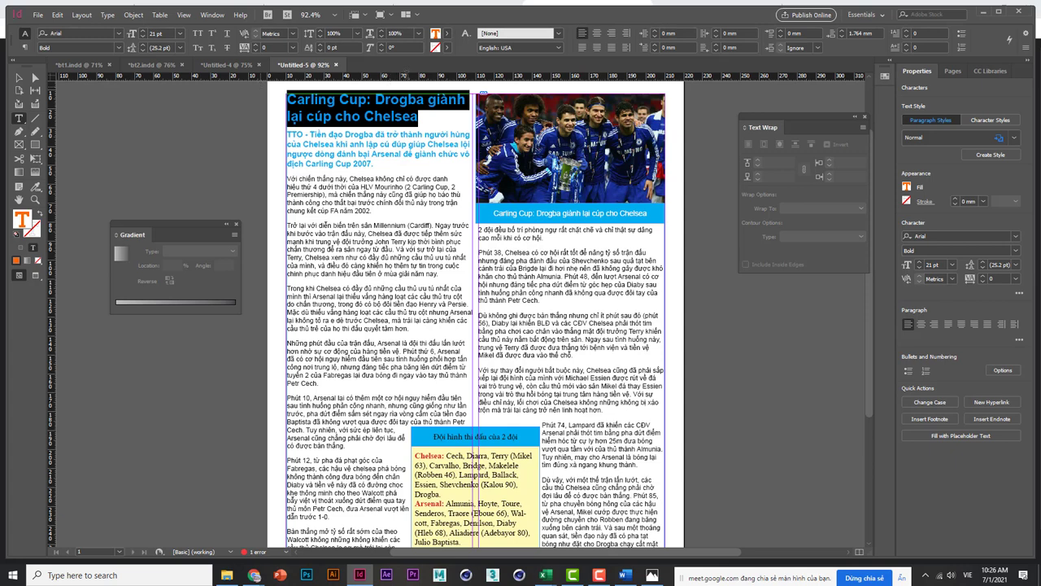
pyautogui.click(446, 47)
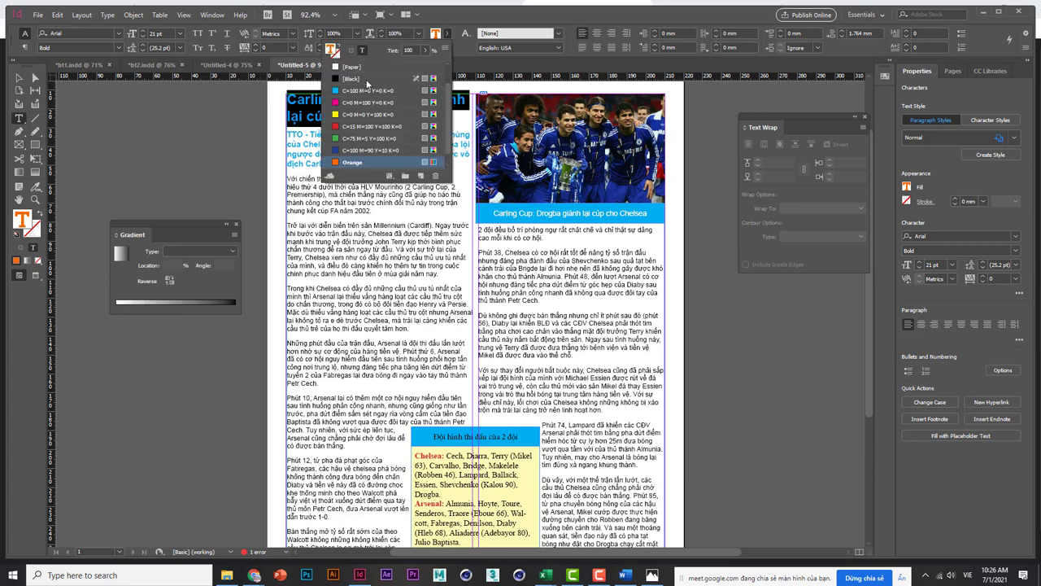
pyautogui.click(352, 151)
pyautogui.press('Escape')
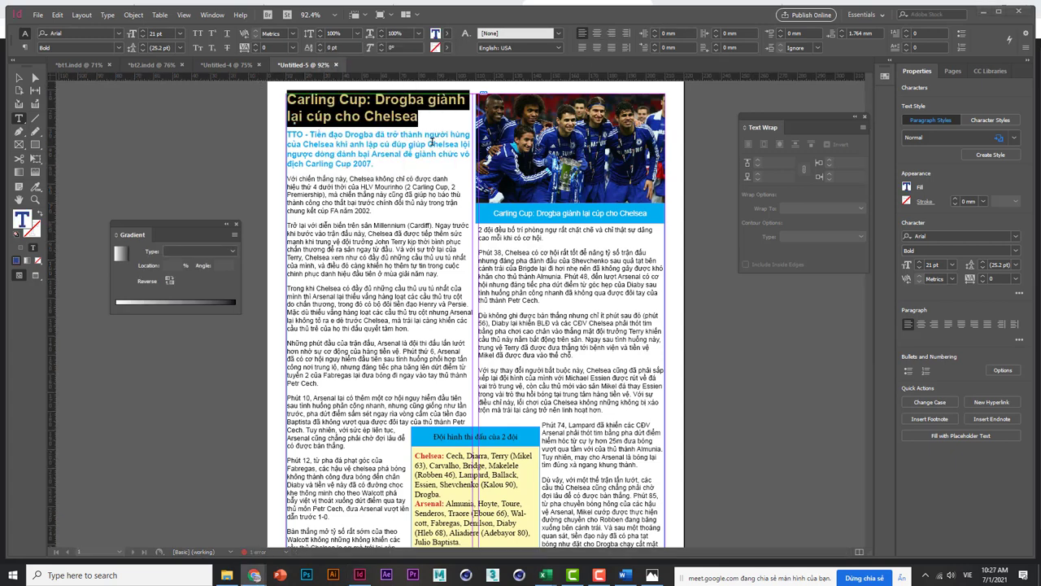
# Step: Right-align the two-line Carling Cup headline above the introductory paragraph and leave text editing with nothing selected
pyautogui.click(611, 33)
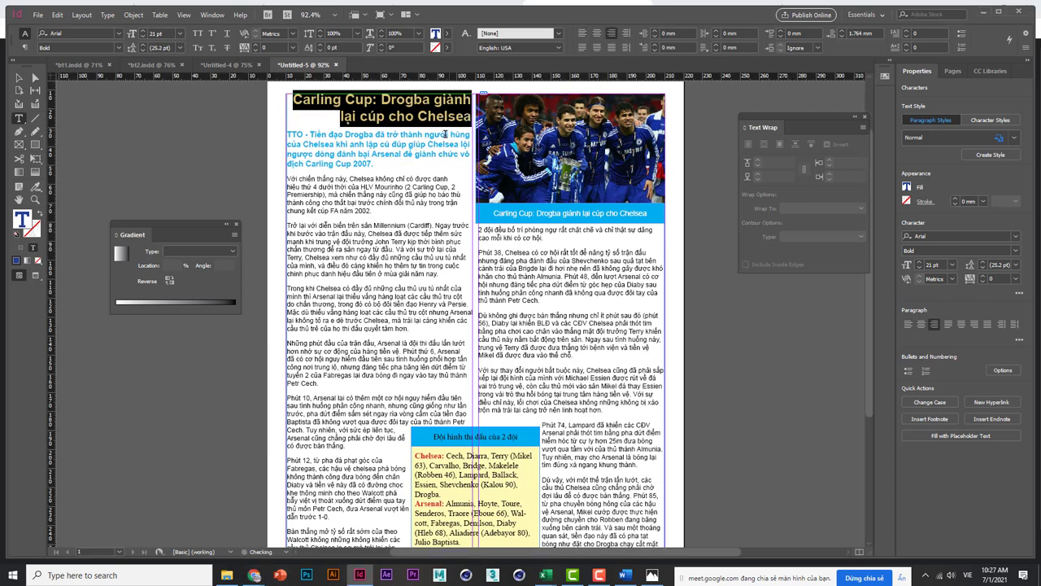
pyautogui.click(431, 144)
pyautogui.click(18, 77)
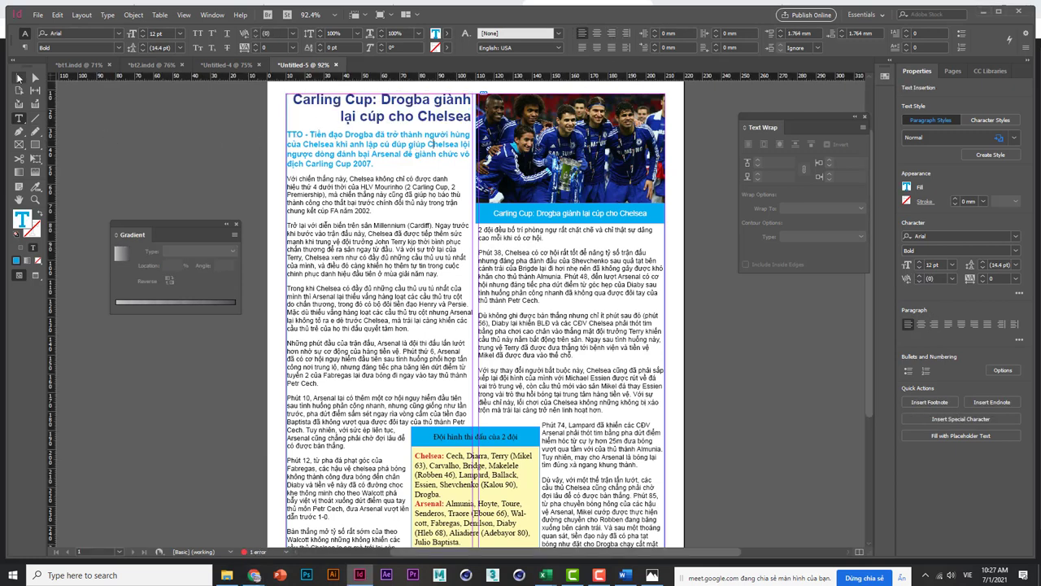
pyautogui.click(145, 133)
# Step: Examine the whole page layout in Presentation screen mode, then return to the normal editing view
pyautogui.hotkey('ctrl', '0')
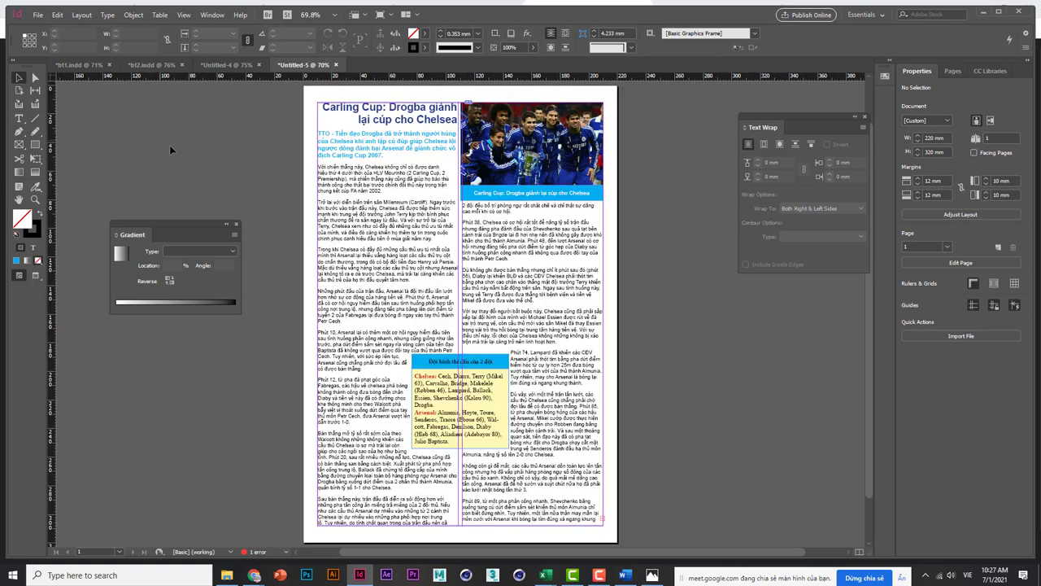
pyautogui.hotkey('ctrl', '-')
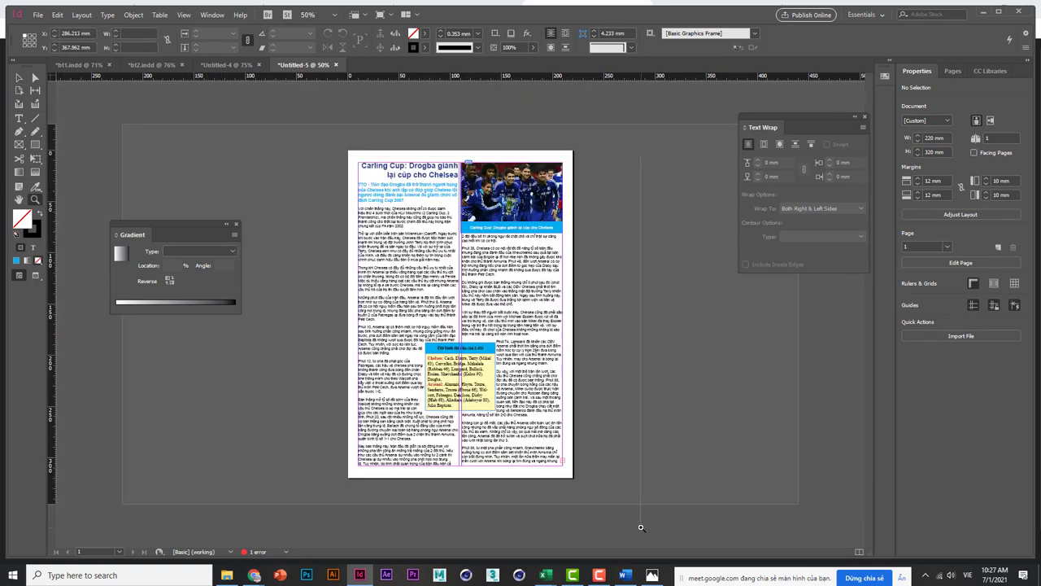
pyautogui.hotkey('ctrl', '0')
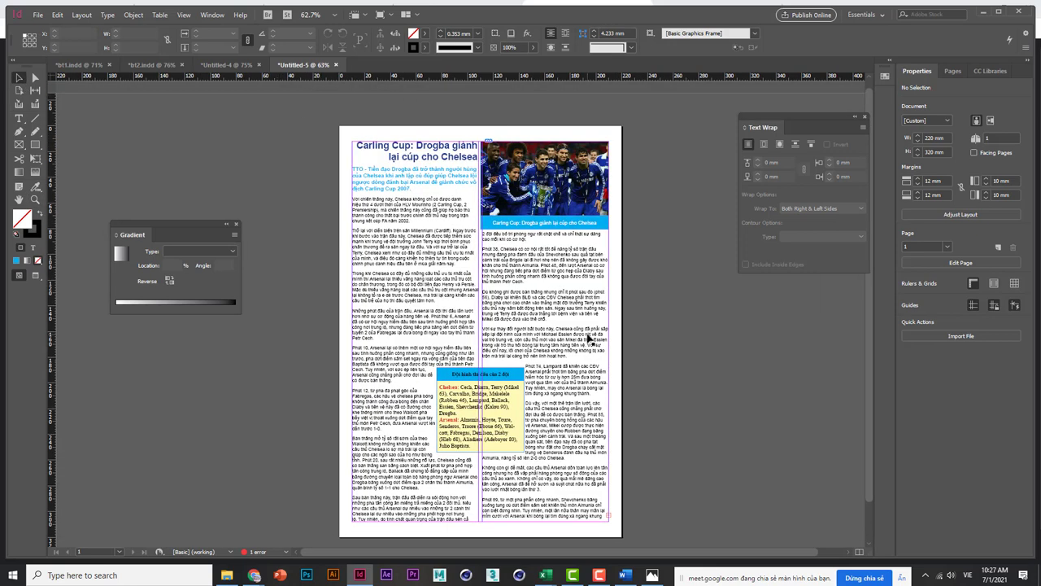
pyautogui.click(183, 15)
pyautogui.moveTo(309, 179)
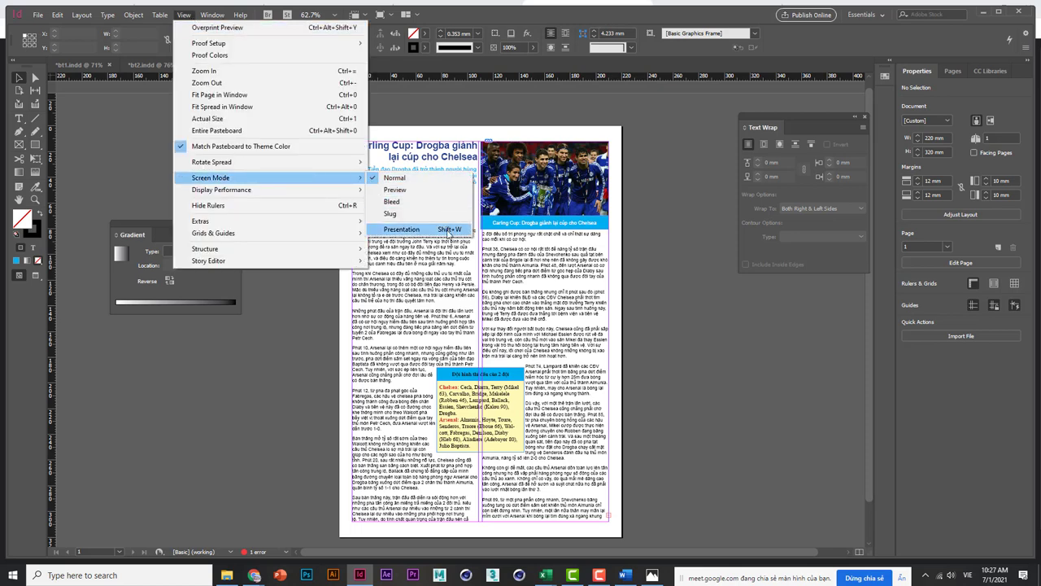
pyautogui.press('Escape')
pyautogui.press('Escape')
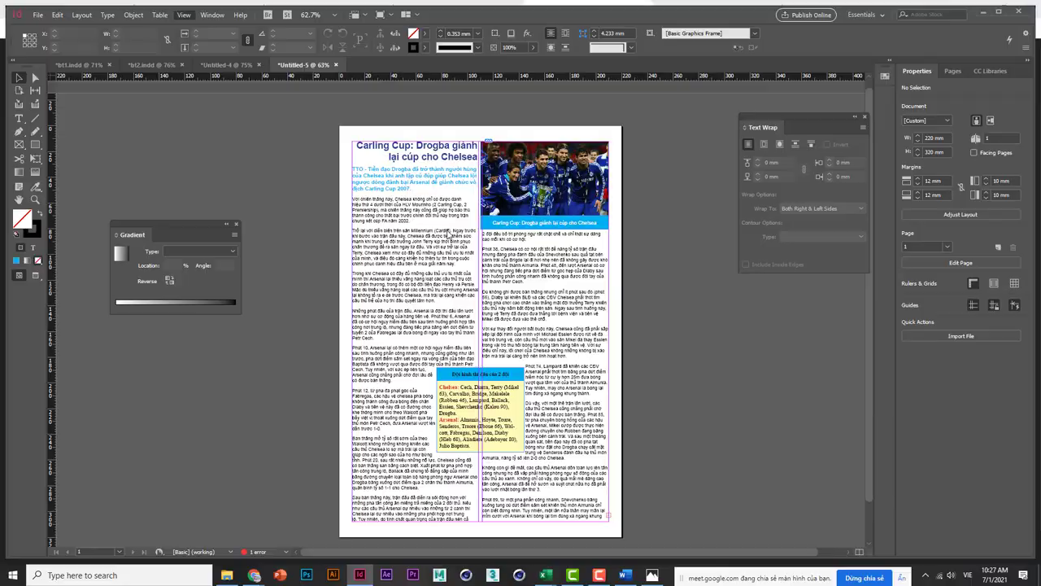
pyautogui.hotkey('shift', 'w')
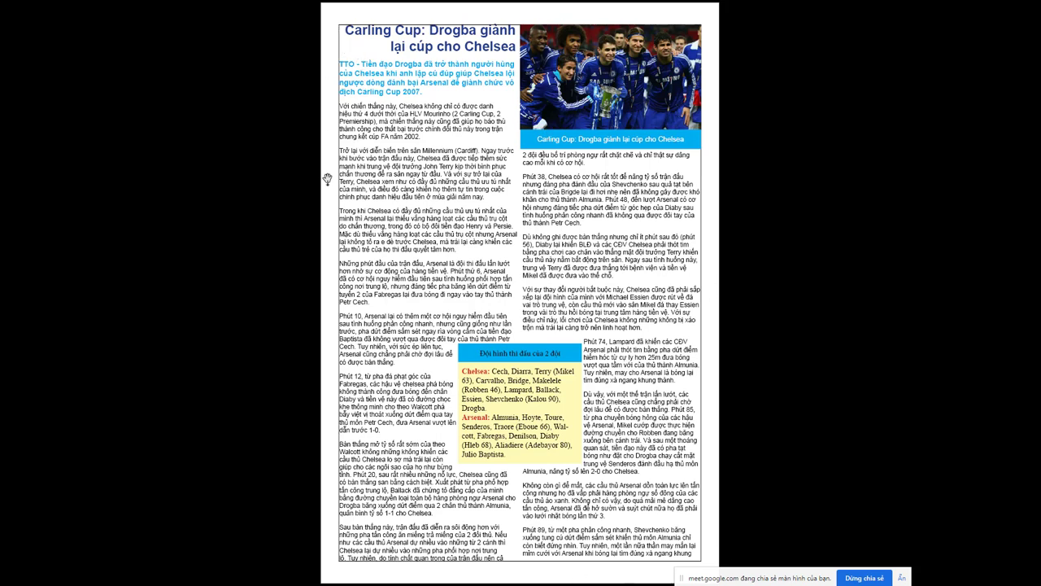
pyautogui.press('Escape')
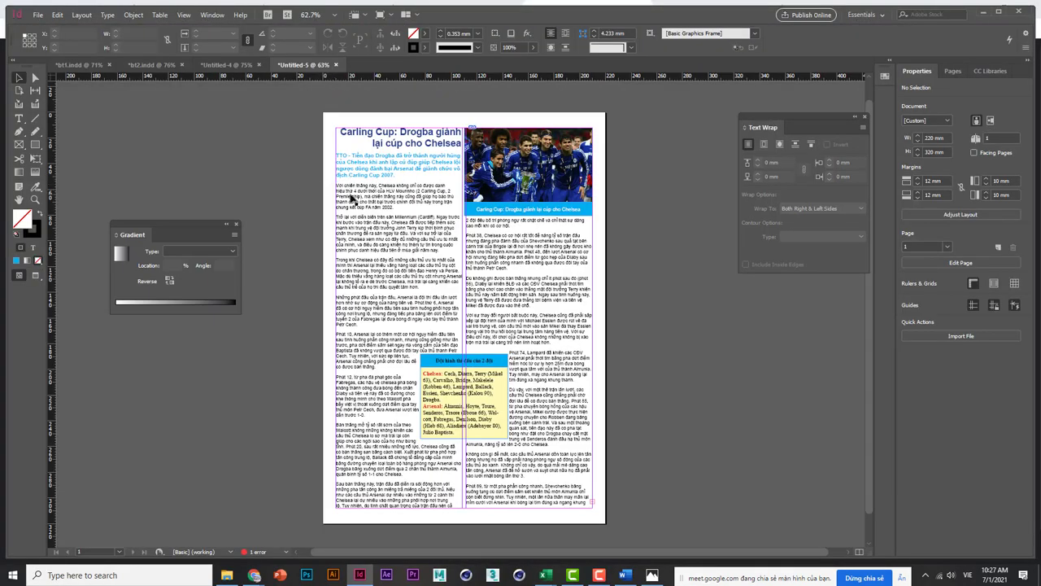
# Step: Remove the black outline of the two-column article text frame by setting its stroke to None
pyautogui.click(350, 199)
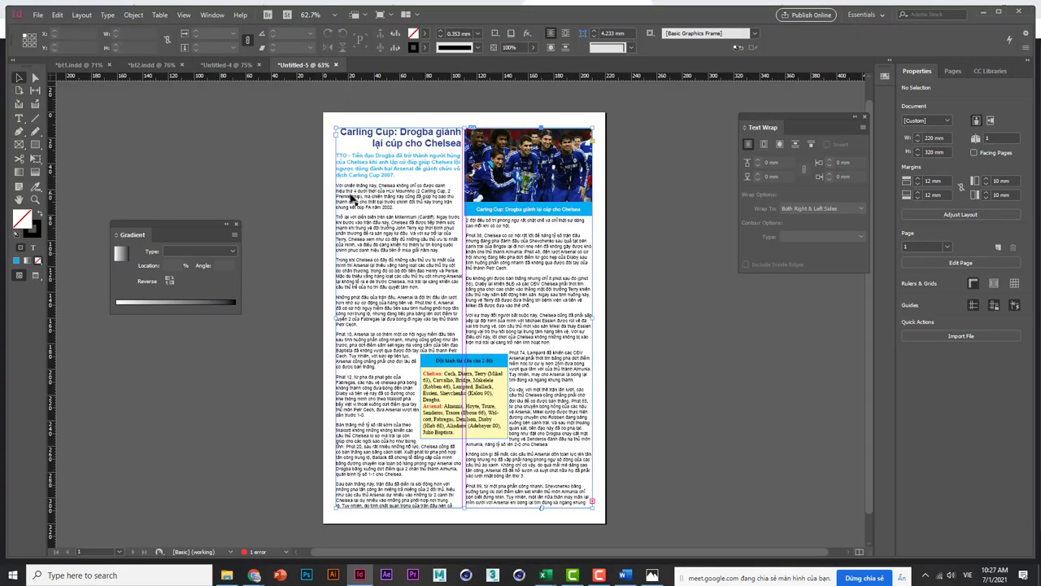
pyautogui.click(425, 48)
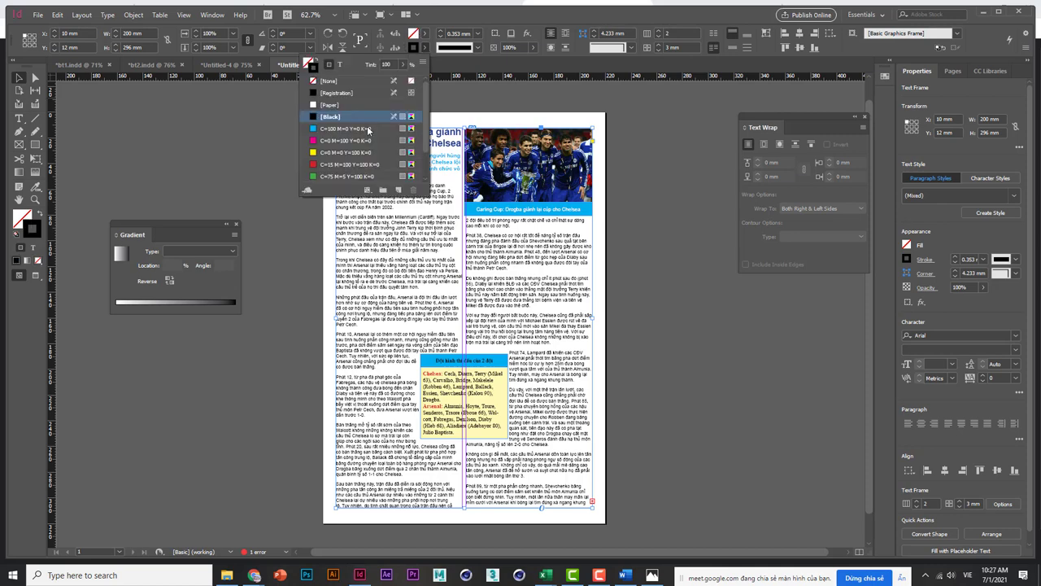
pyautogui.click(325, 81)
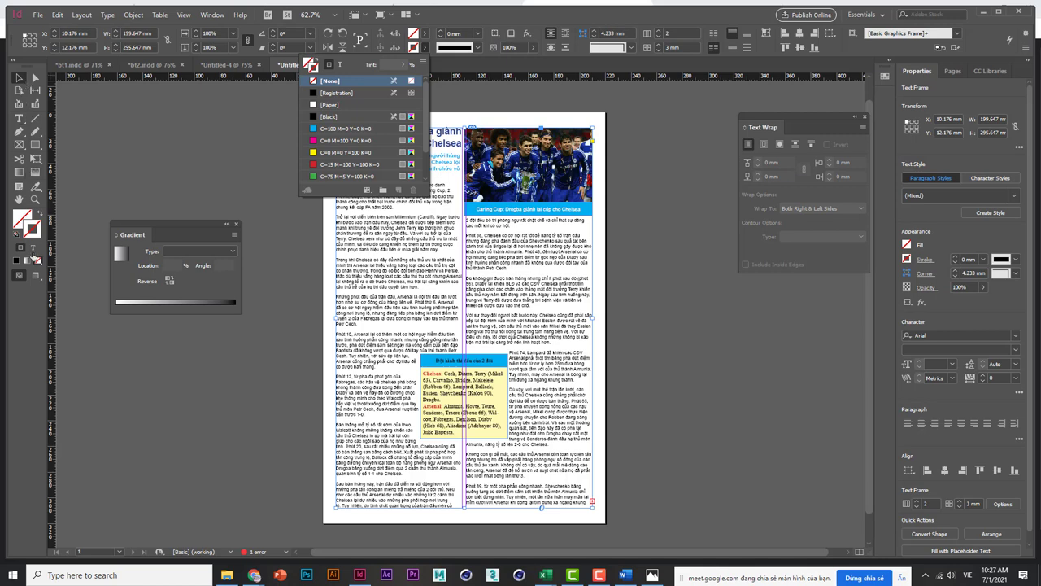
pyautogui.click(110, 188)
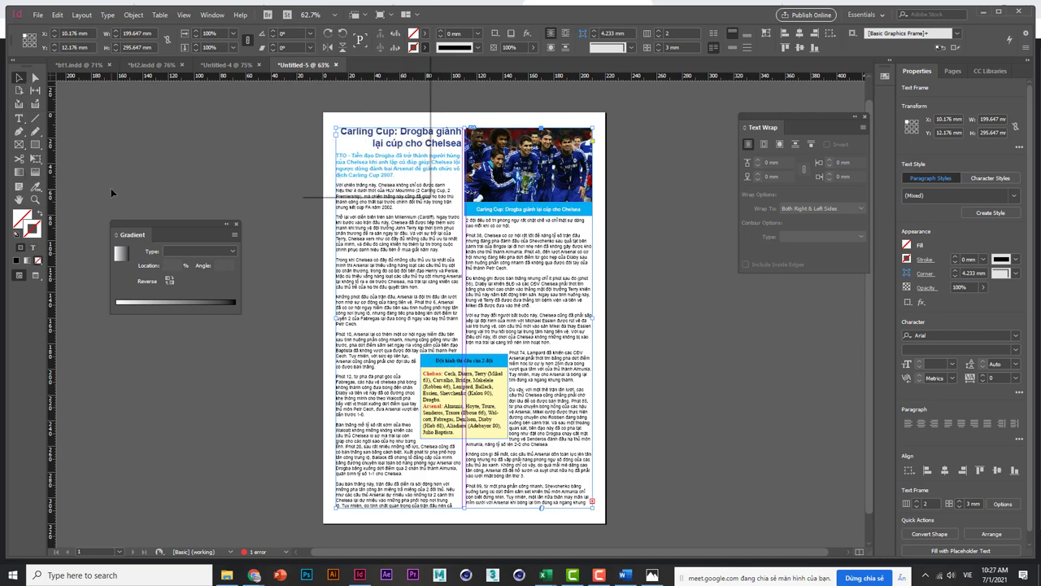
pyautogui.click(160, 166)
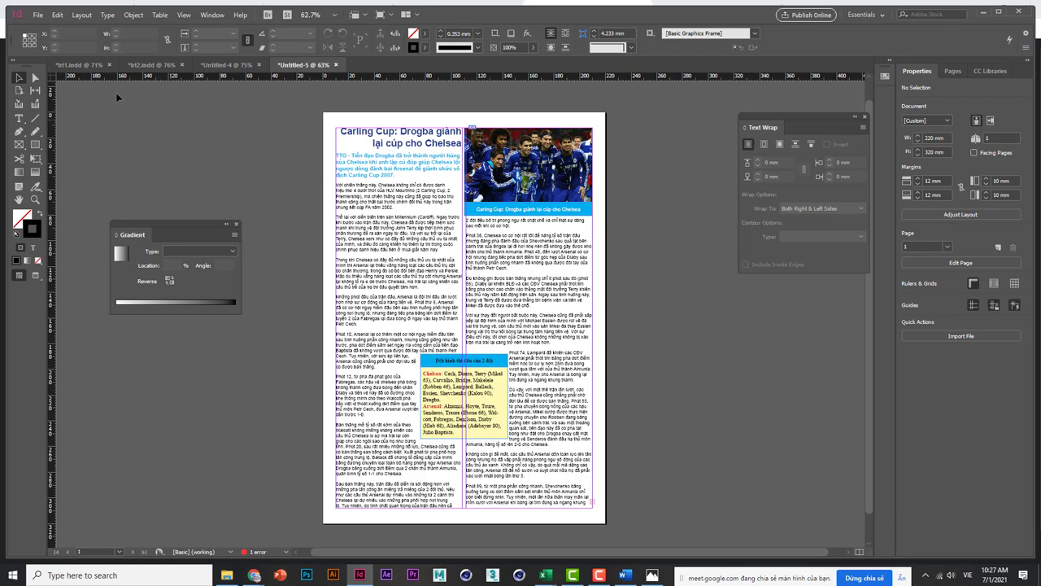
# Step: Start saving the document and create a folder named MonHoc_Id on the Desktop for it
pyautogui.click(38, 16)
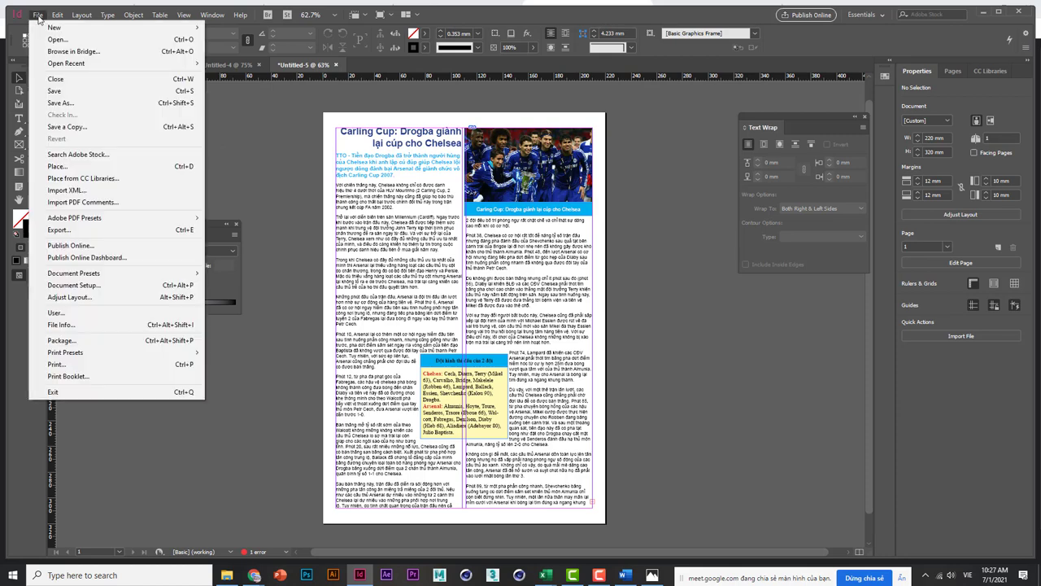
pyautogui.click(71, 99)
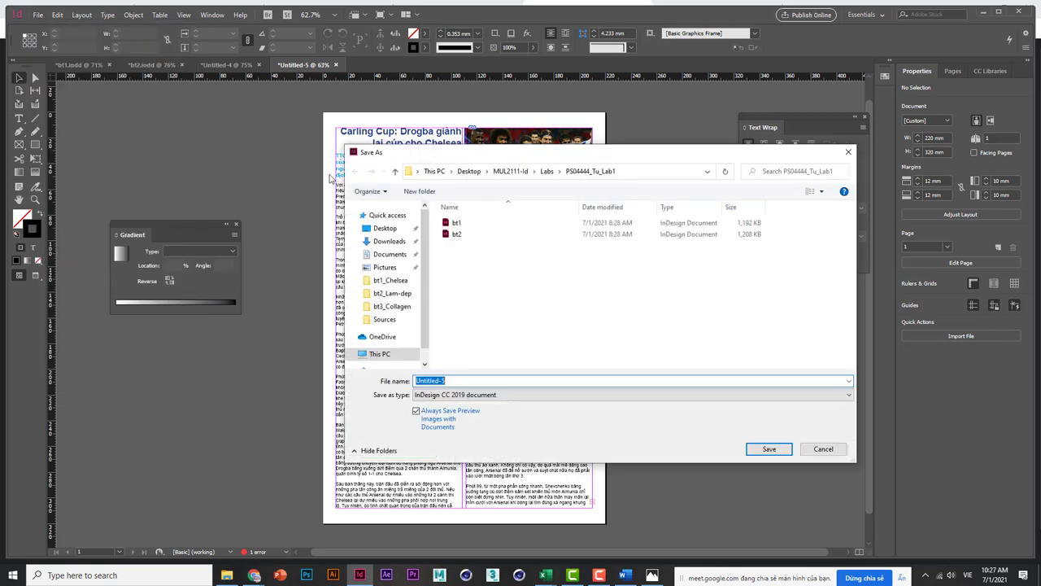
pyautogui.click(384, 228)
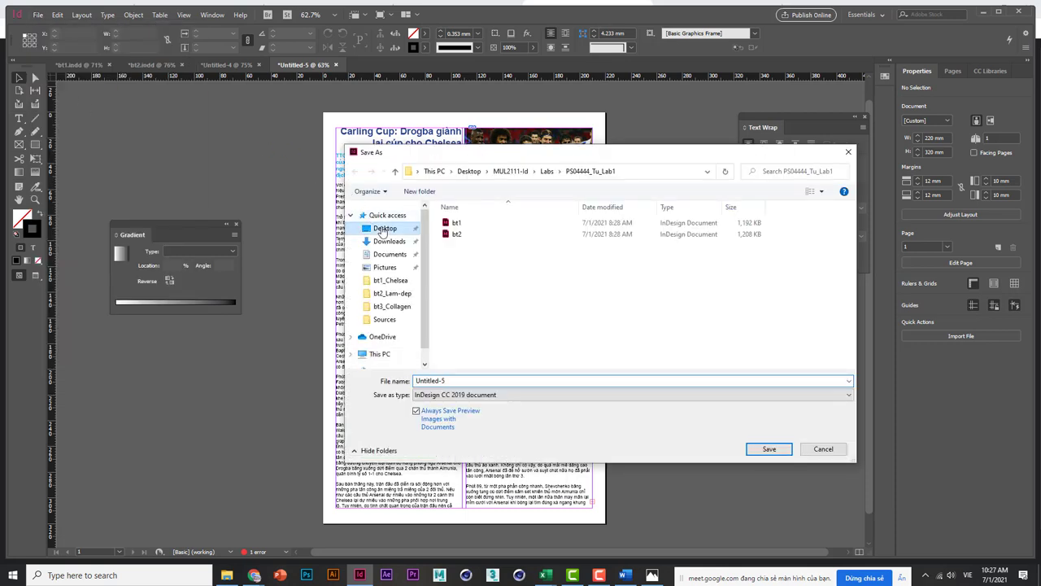
pyautogui.click(434, 195)
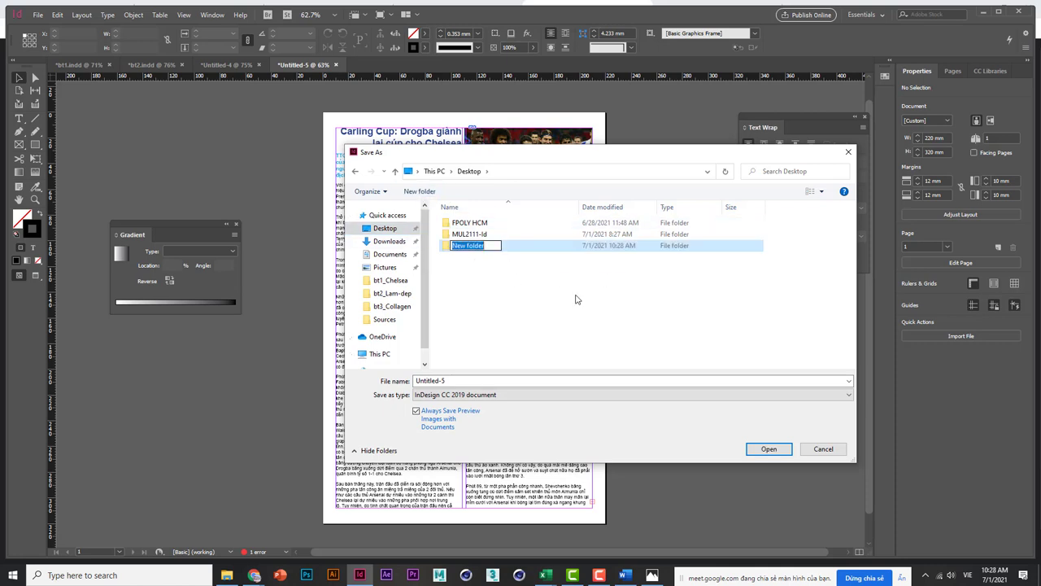
pyautogui.write('MonHoc_Id')
pyautogui.press('Return')
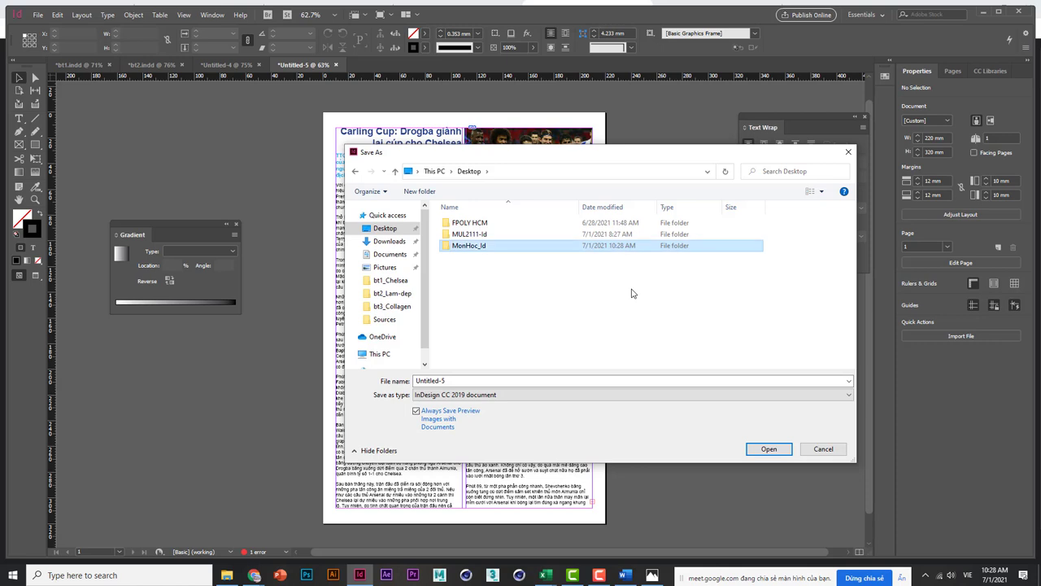
# Step: Inside MonHoc_Id, create a LABs folder with the student's Lab1 folder in it, and save the document there as bt1
pyautogui.press('Return')
pyautogui.click(420, 192)
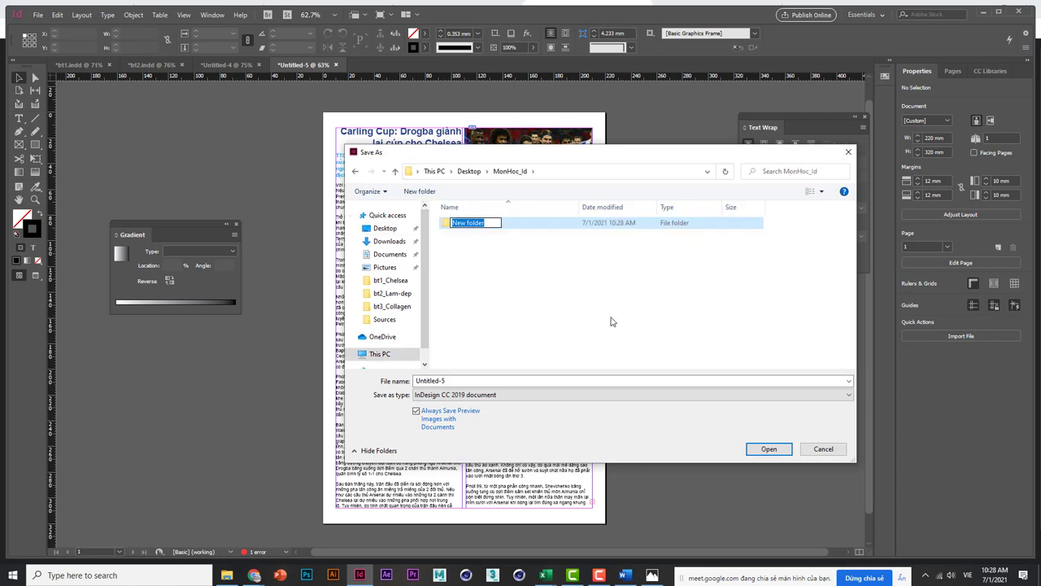
pyautogui.write('LA')
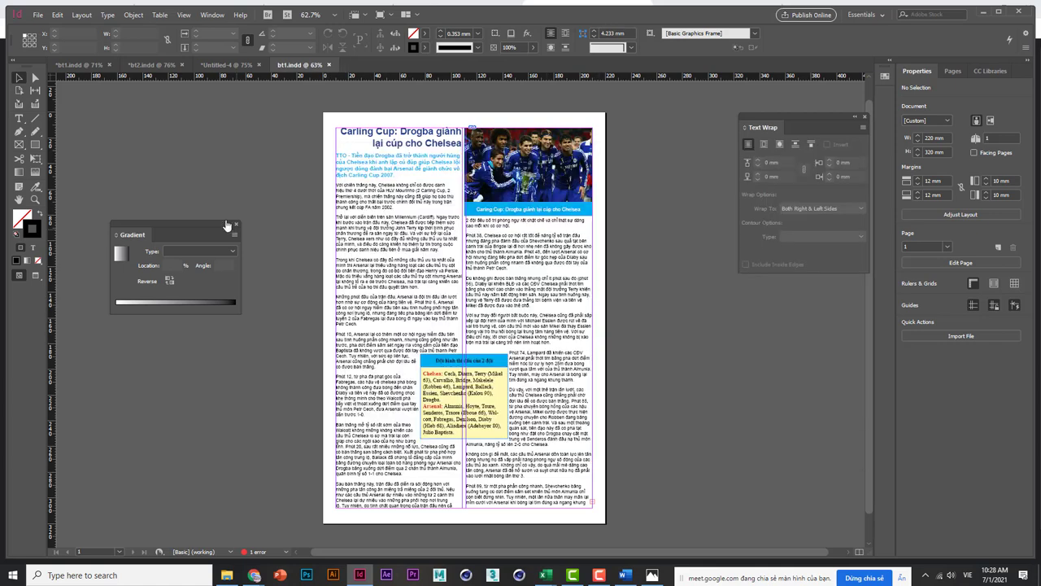
# Step: Export the page in Adobe PDF (Print) format as bt1 to the student's Lab1 folder, continuing despite the overset text
pyautogui.click(37, 15)
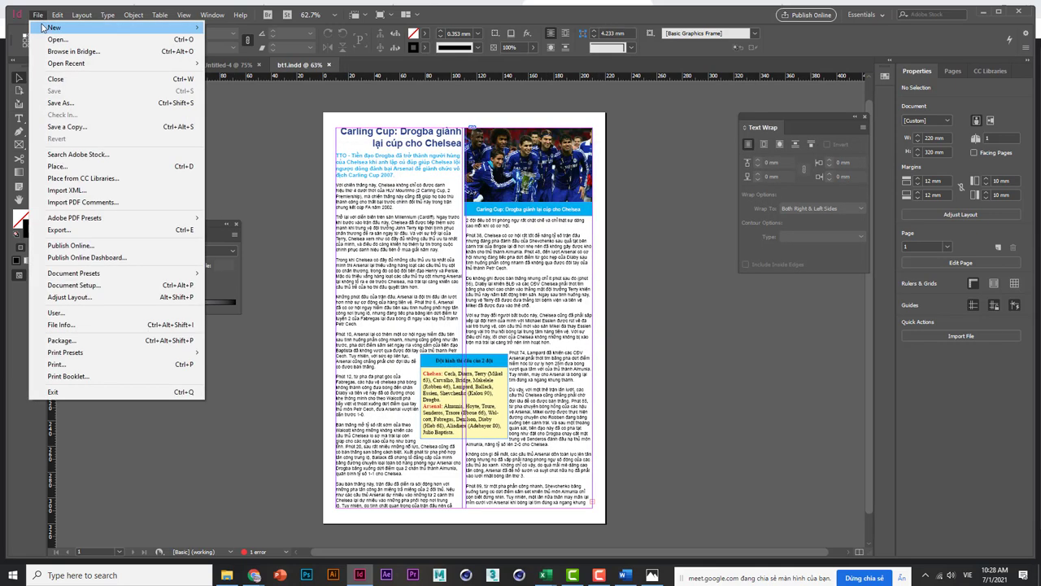
pyautogui.click(148, 235)
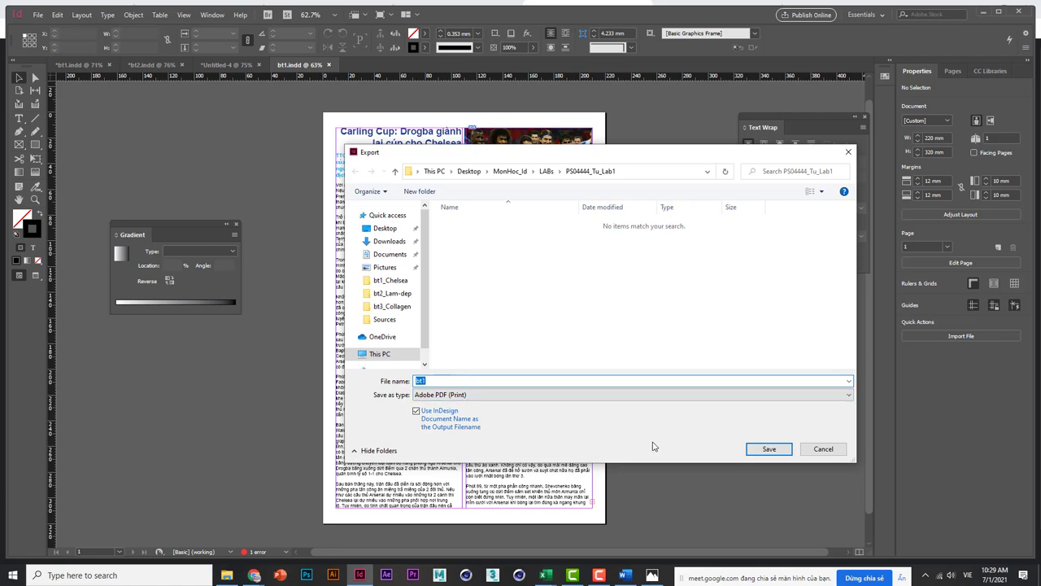
pyautogui.click(767, 449)
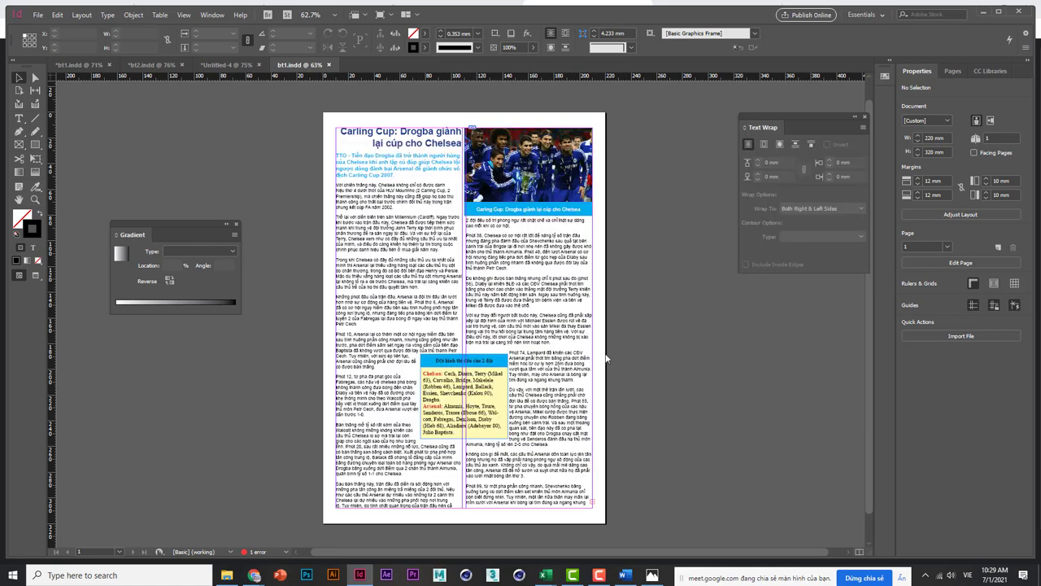
pyautogui.click(618, 448)
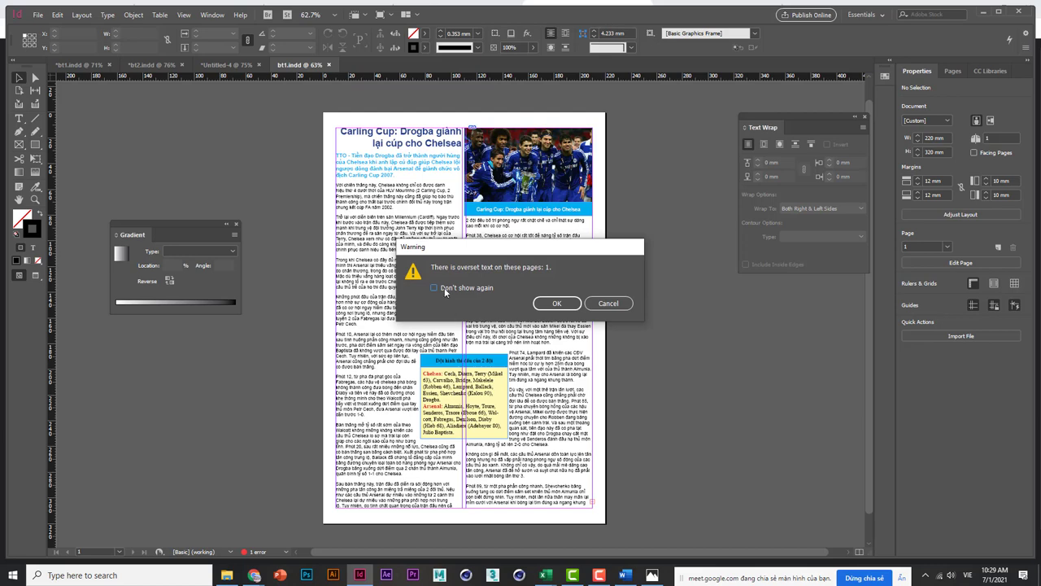
pyautogui.click(545, 307)
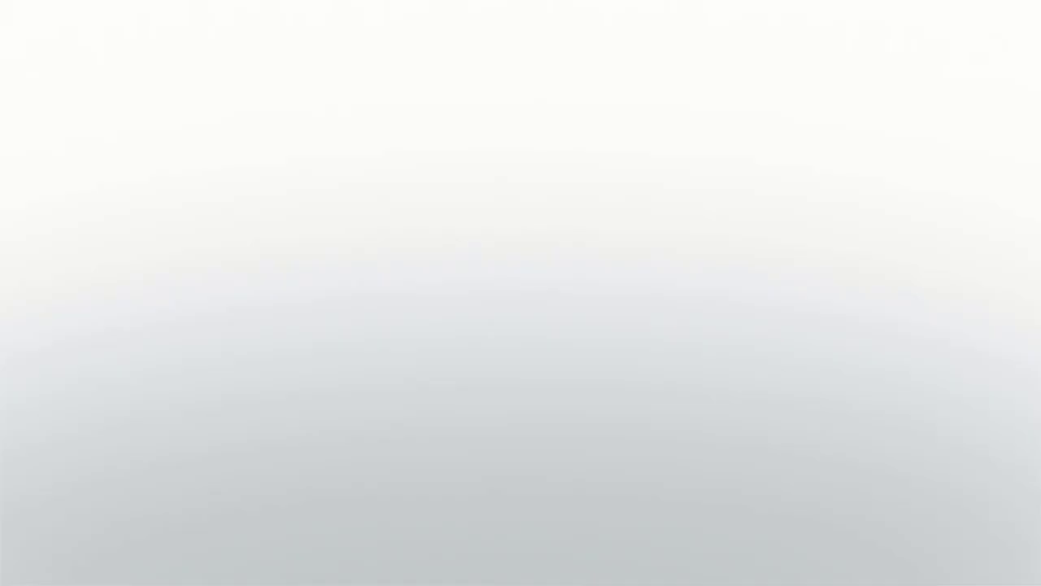